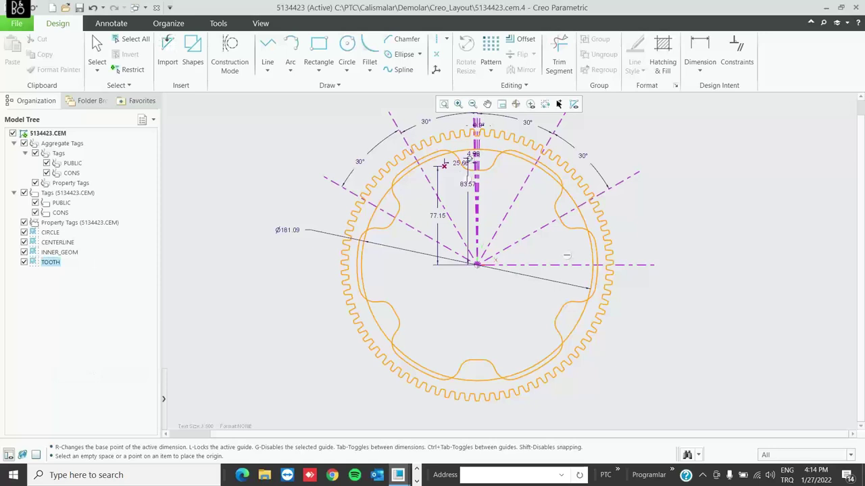
# - Create a new node in the model tree below TOOTH and name it HEXAGON
pyautogui.rightClick(24, 296)
pyautogui.click(51, 300)
pyautogui.rightClick(52, 273)
pyautogui.click(87, 389)
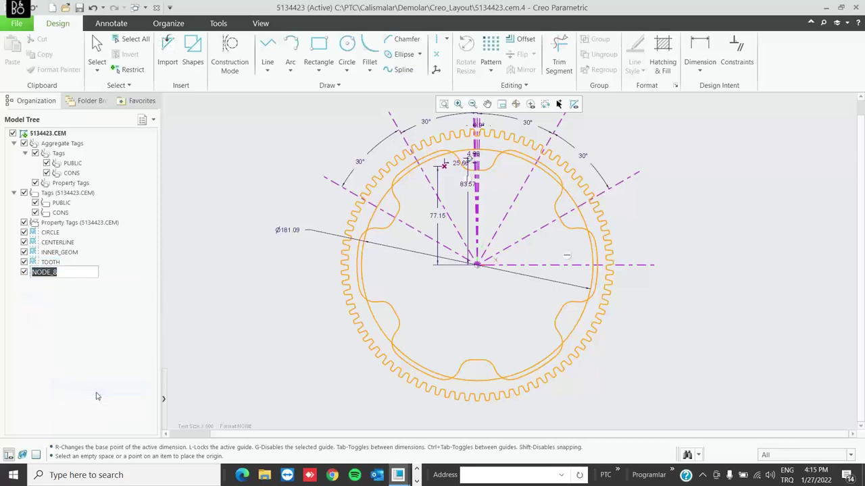
pyautogui.write('HEXAGON')
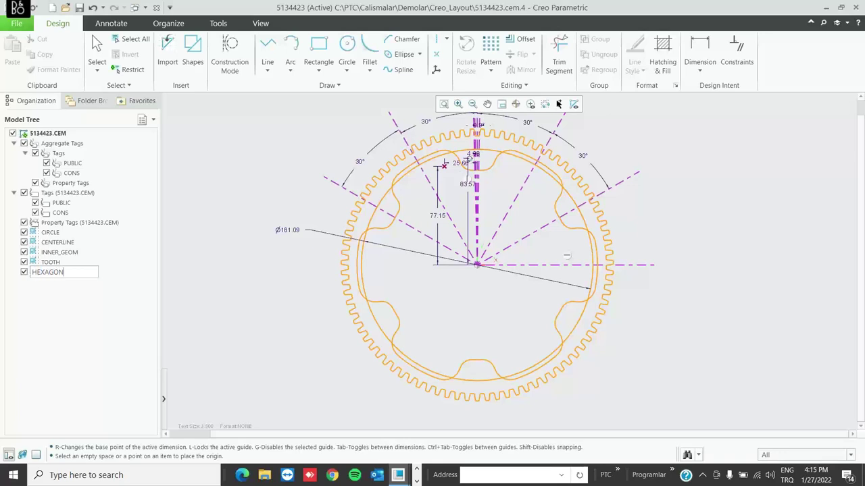
pyautogui.press('Return')
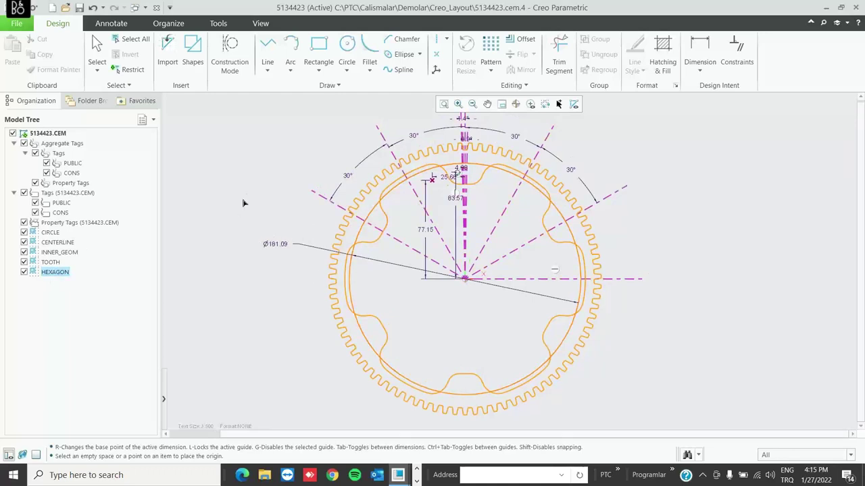
# - Using box selection, pick the Ø181.09 circle and assign it to the CIRCLE node
pyautogui.click(98, 65)
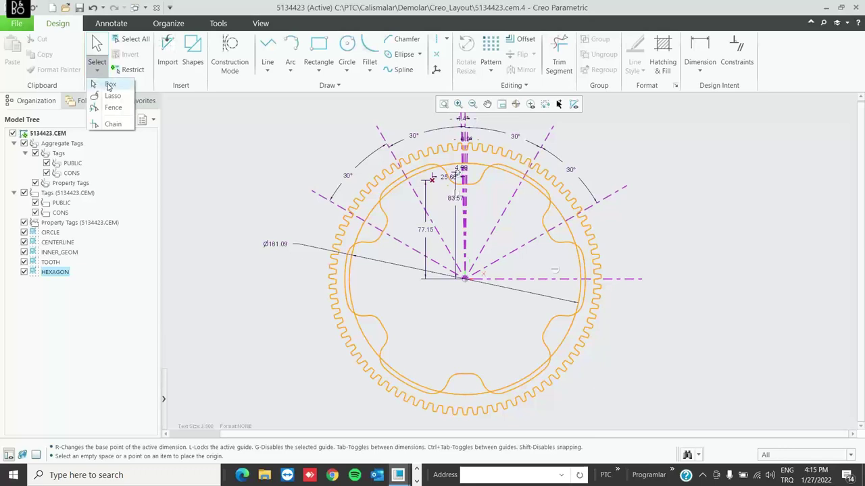
pyautogui.click(109, 86)
pyautogui.moveTo(297, 177); pyautogui.dragTo(460, 287)
pyautogui.click(361, 234)
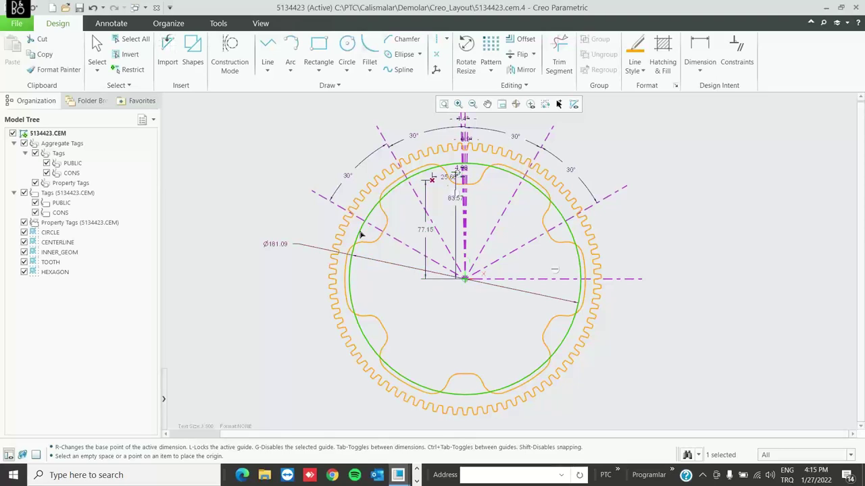
pyautogui.rightClick(362, 235)
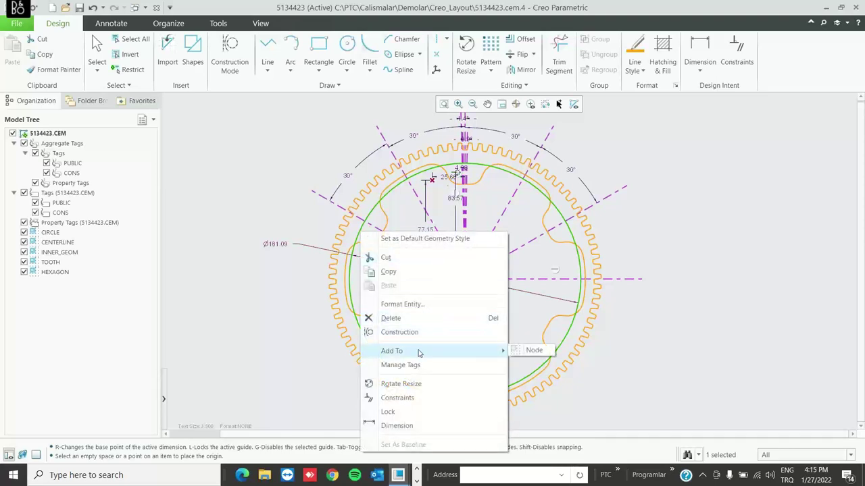
pyautogui.click(531, 350)
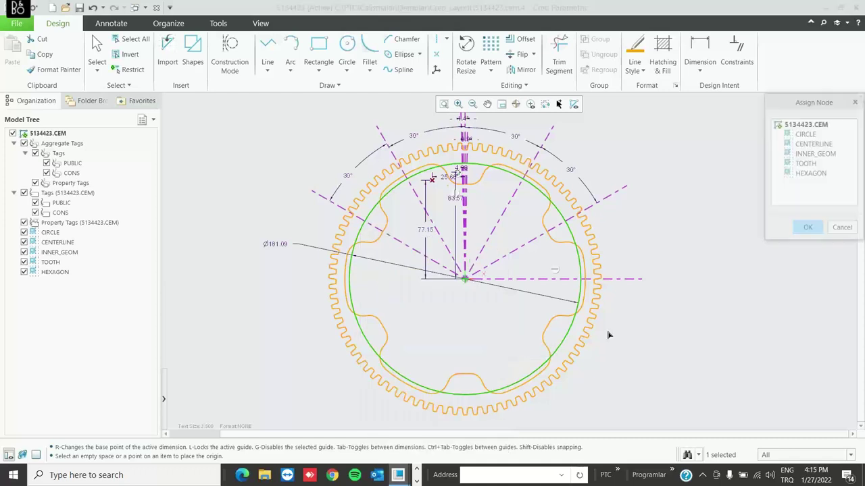
pyautogui.click(804, 134)
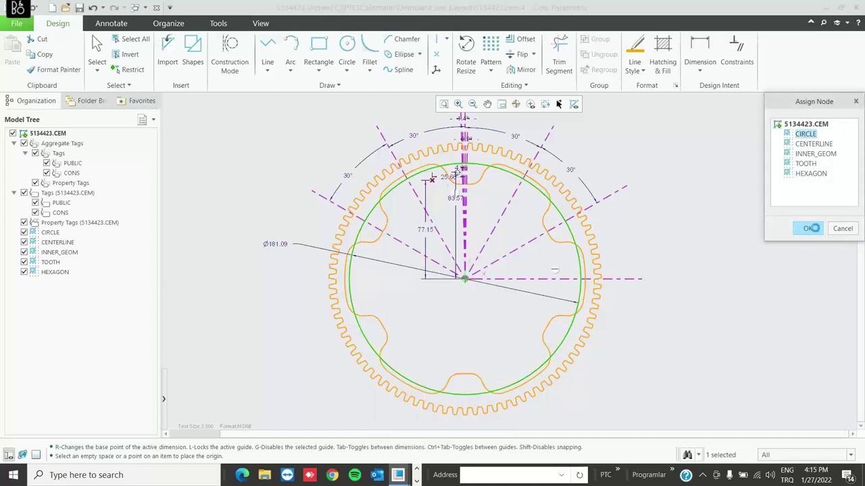
pyautogui.click(807, 229)
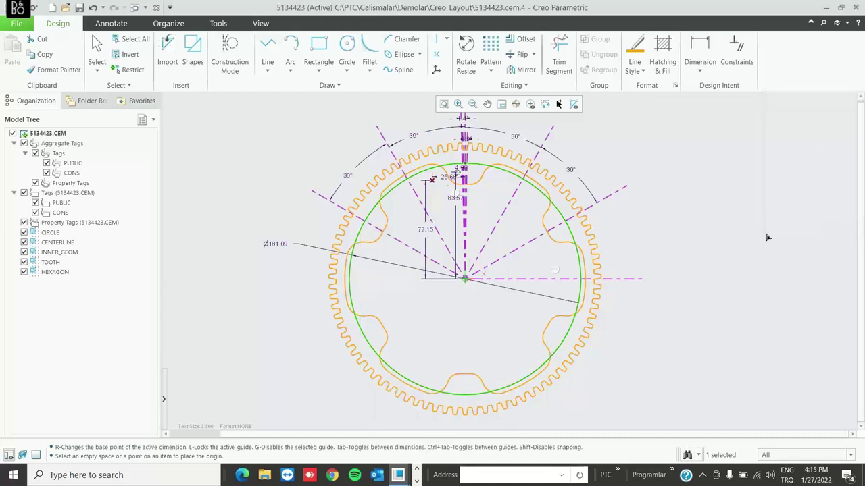
pyautogui.click(25, 232)
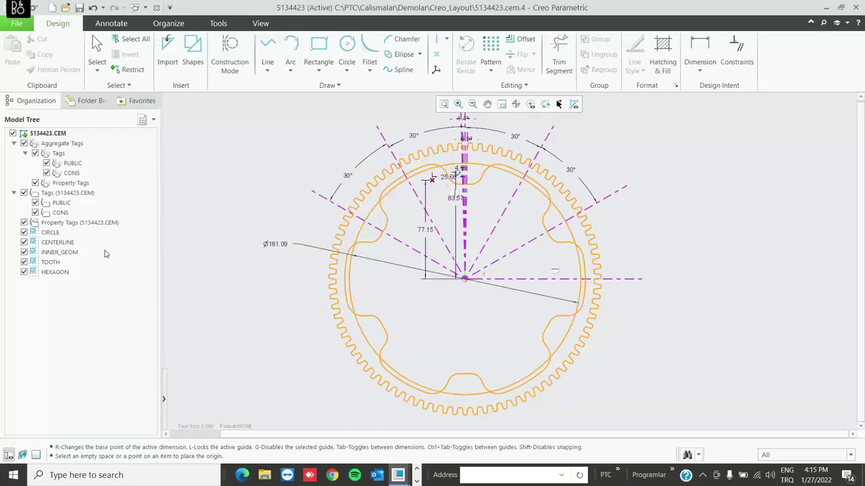
# - Assign the grouped dash-dot centerlines radiating from the gear's center to the CENTERLINE node
pyautogui.rightClick(480, 282)
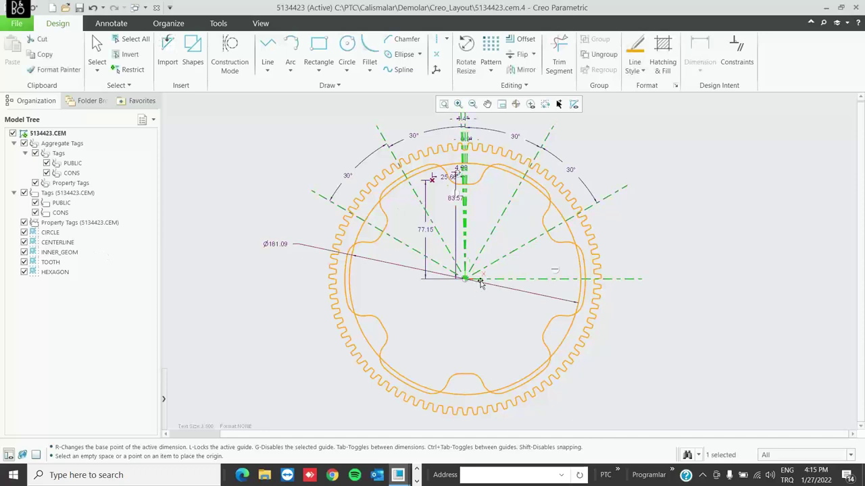
pyautogui.moveTo(541, 166)
pyautogui.click(603, 166)
pyautogui.click(814, 144)
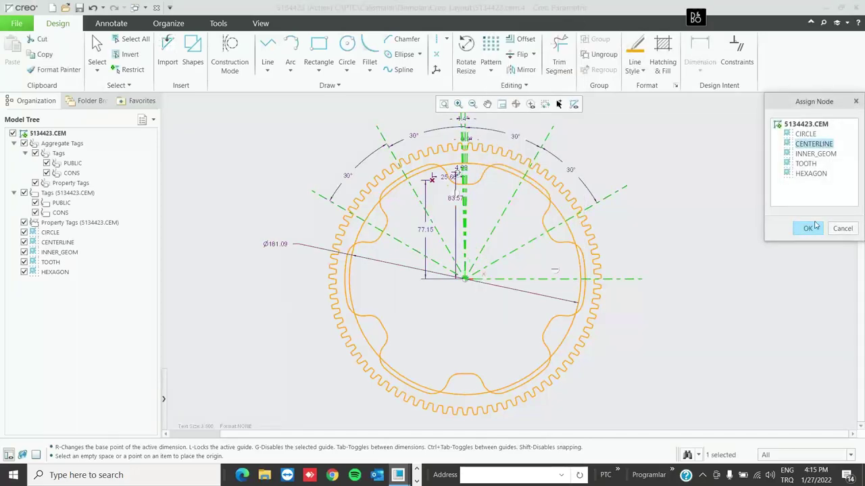
pyautogui.click(808, 227)
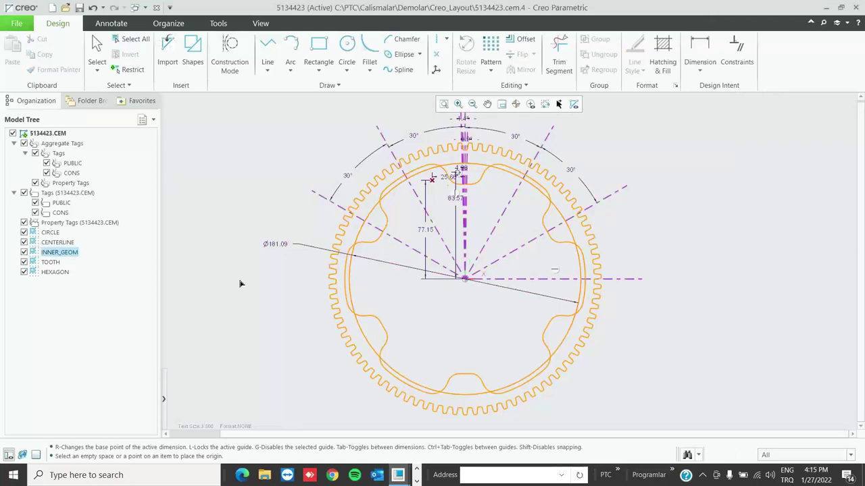
# - Hide the CIRCLE and CENTERLINE nodes and fence-select the gear's scalloped inner profile
pyautogui.click(25, 232)
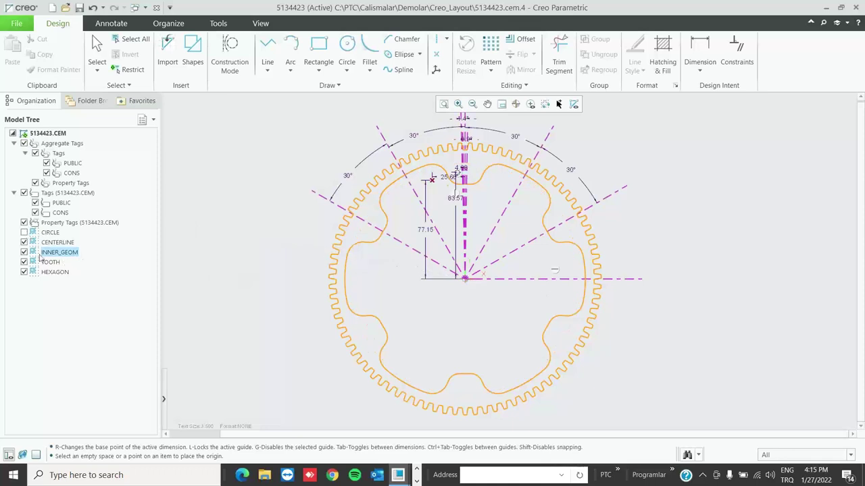
pyautogui.click(25, 242)
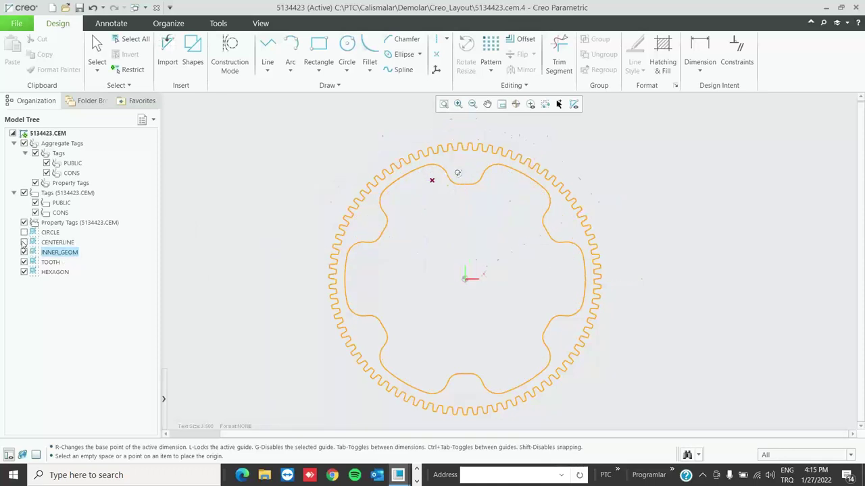
pyautogui.click(97, 70)
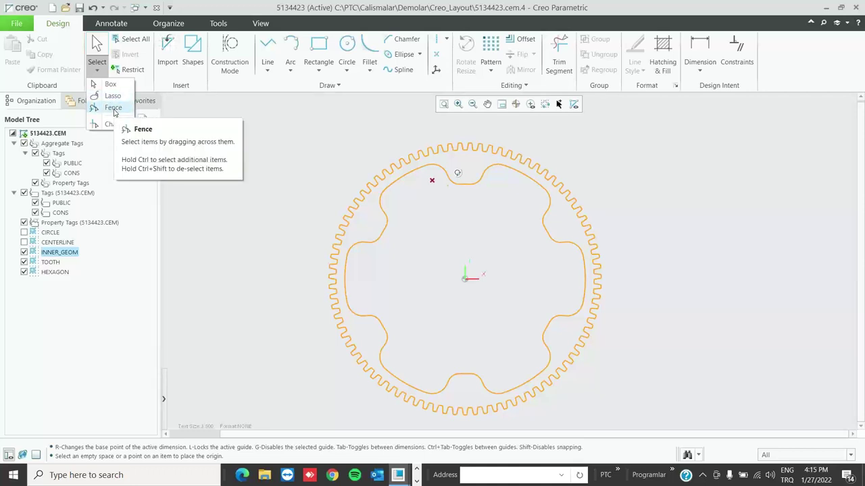
pyautogui.click(112, 109)
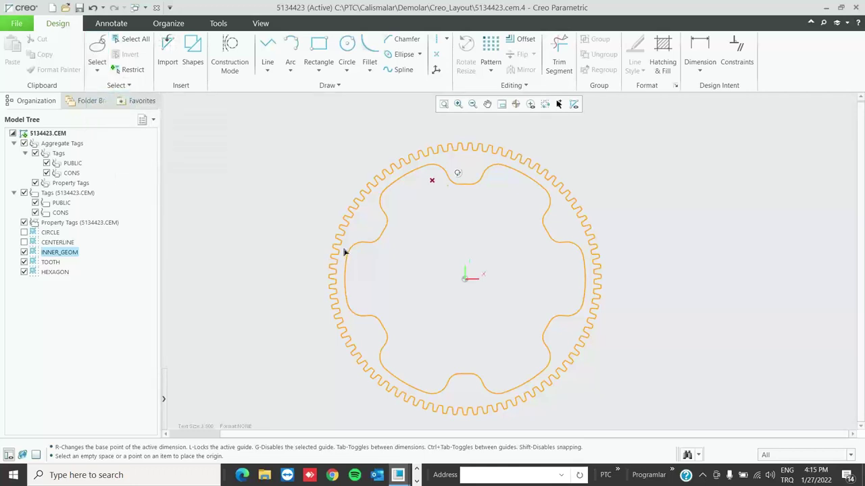
pyautogui.moveTo(341, 271)
pyautogui.mouseDown()
pyautogui.moveTo(344, 309)
pyautogui.moveTo(375, 365)
pyautogui.moveTo(422, 394)
pyautogui.moveTo(466, 403)
pyautogui.moveTo(549, 375)
pyautogui.moveTo(589, 301)
pyautogui.mouseUp()
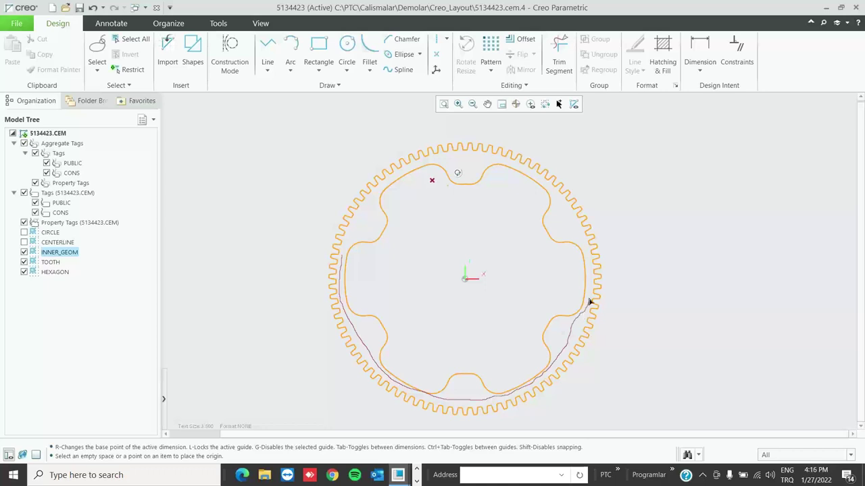
pyautogui.moveTo(583, 265)
pyautogui.mouseDown()
pyautogui.moveTo(571, 226)
pyautogui.moveTo(521, 176)
pyautogui.moveTo(494, 163)
pyautogui.moveTo(406, 173)
pyautogui.moveTo(371, 209)
pyautogui.mouseUp()
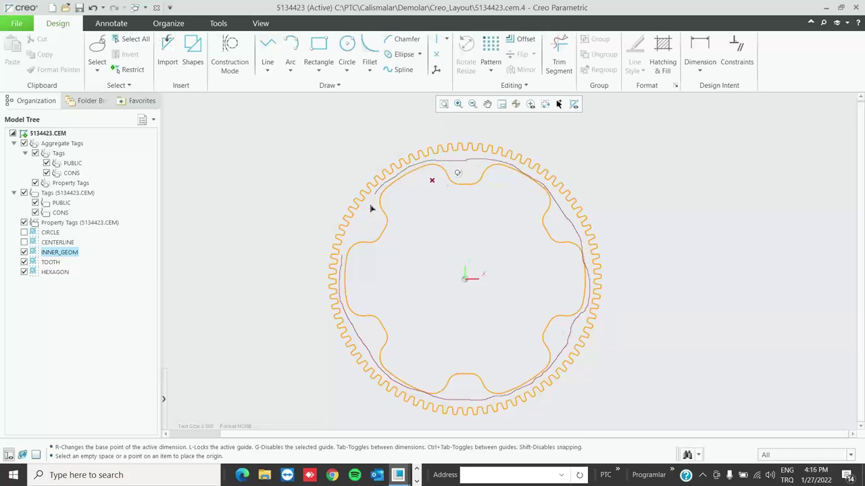
pyautogui.moveTo(343, 261); pyautogui.dragTo(341, 259)
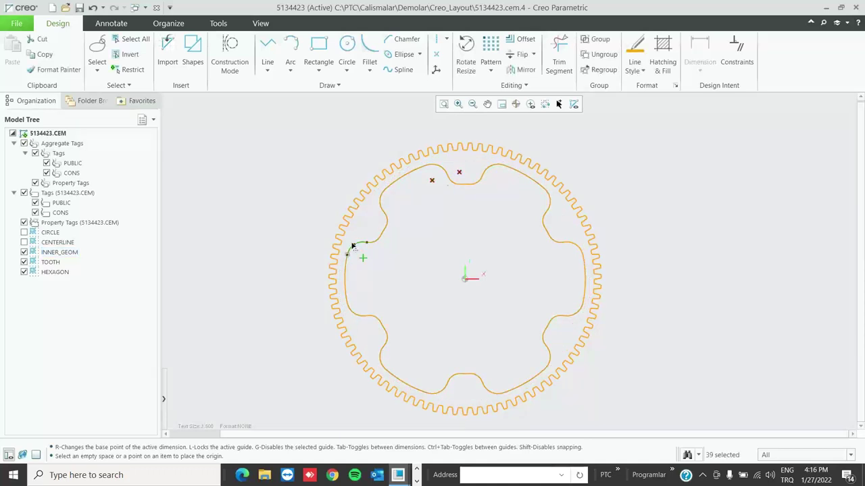
pyautogui.click(443, 247)
pyautogui.moveTo(350, 237)
pyautogui.mouseDown()
pyautogui.moveTo(338, 303)
pyautogui.moveTo(384, 381)
pyautogui.moveTo(441, 401)
pyautogui.moveTo(504, 400)
pyautogui.moveTo(542, 382)
pyautogui.moveTo(587, 312)
pyautogui.moveTo(588, 264)
pyautogui.moveTo(576, 233)
pyautogui.moveTo(544, 186)
pyautogui.moveTo(512, 168)
pyautogui.moveTo(466, 159)
pyautogui.moveTo(416, 168)
pyautogui.moveTo(377, 192)
pyautogui.moveTo(349, 240)
pyautogui.mouseUp()
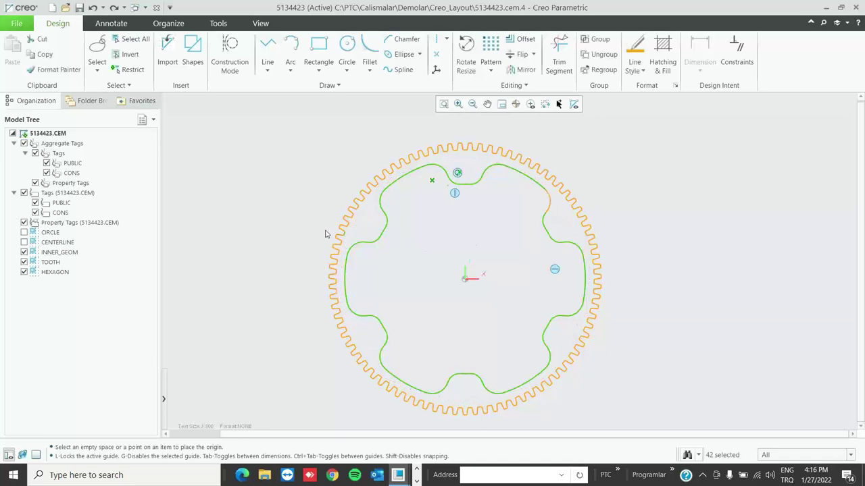
# - Add the unselected upper-right arc to the inner profile selection and assign the whole profile to the INNER_GEOM node
pyautogui.click(96, 67)
pyautogui.click(108, 84)
pyautogui.keyDown('ctrl'); pyautogui.click(548, 200); pyautogui.keyUp('ctrl')
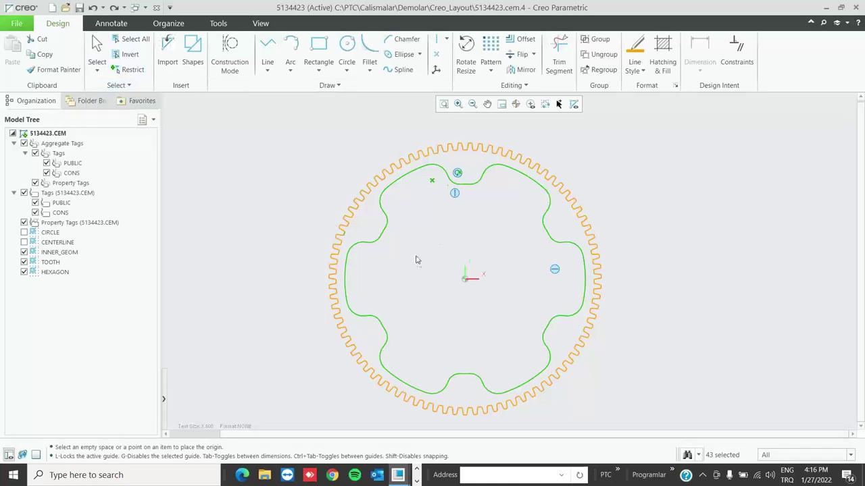
pyautogui.rightClick(435, 250)
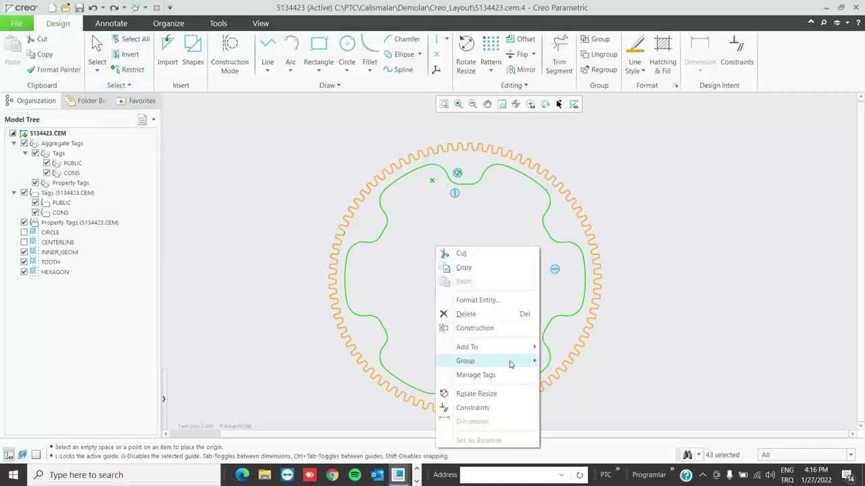
pyautogui.moveTo(508, 365)
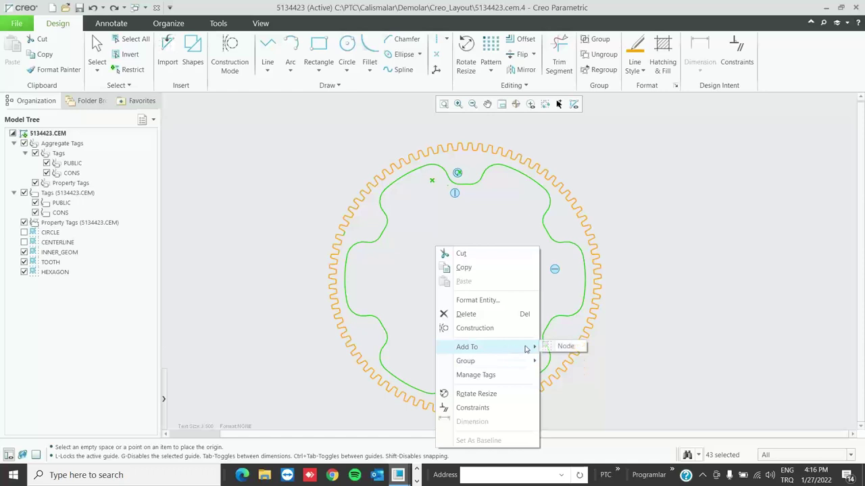
pyautogui.click(566, 348)
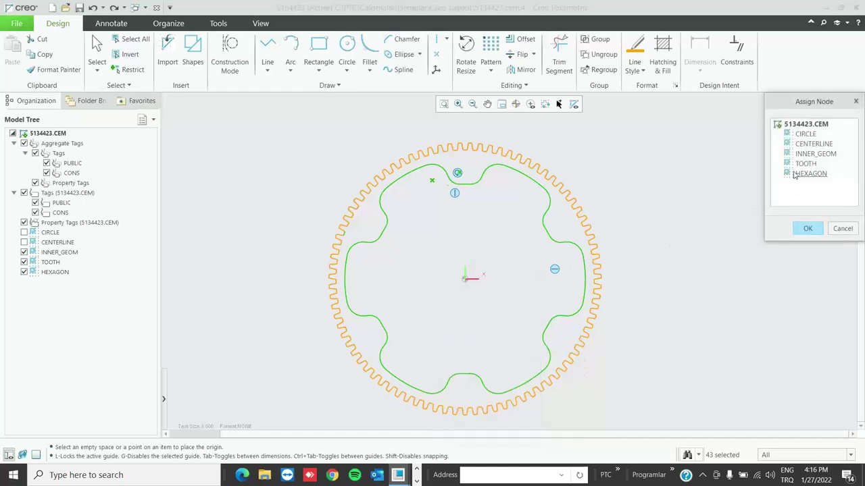
pyautogui.click(814, 154)
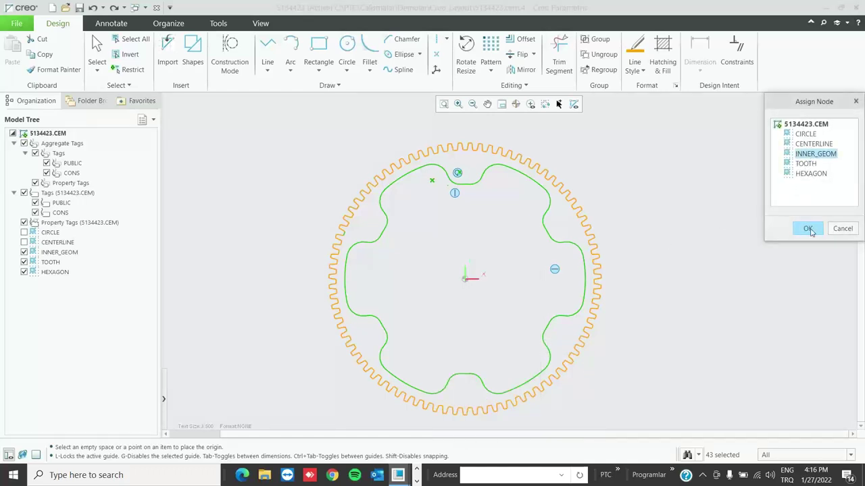
pyautogui.click(807, 229)
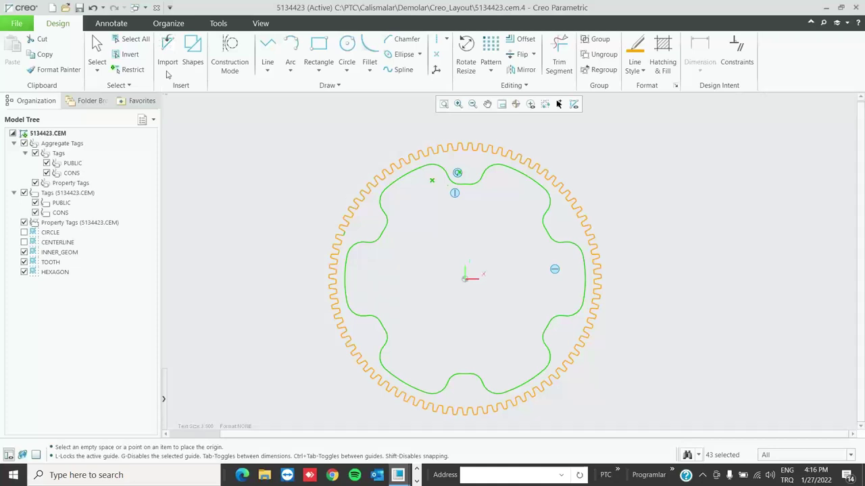
# - Invert the selection to get the outer toothed profile and assign it to the TOOTH node
pyautogui.click(129, 55)
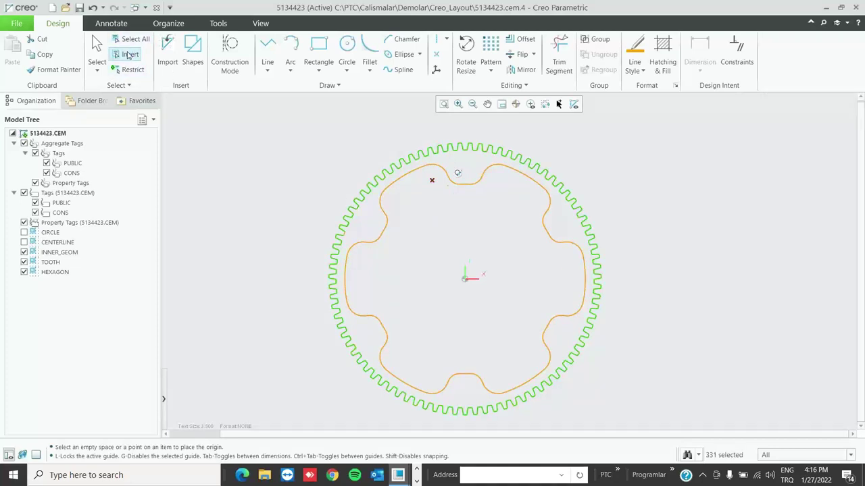
pyautogui.scroll(-4, 356, 243)
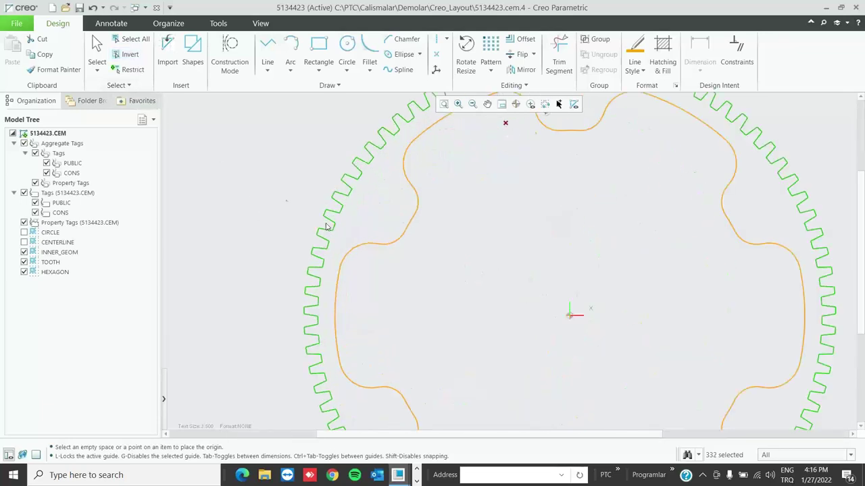
pyautogui.scroll(5, 287, 197)
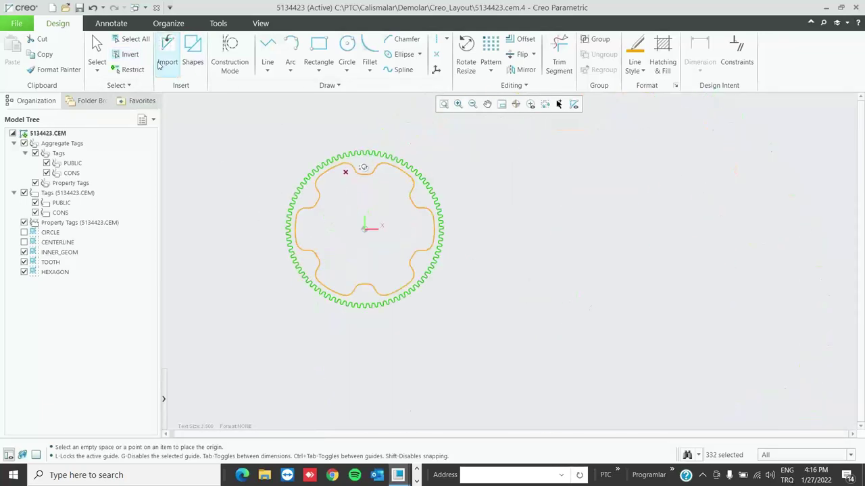
pyautogui.rightClick(240, 182)
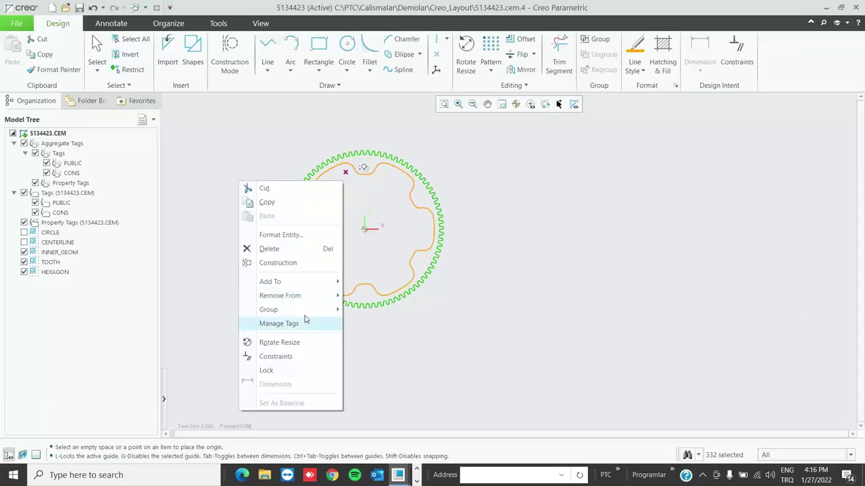
pyautogui.moveTo(304, 281)
pyautogui.click(365, 282)
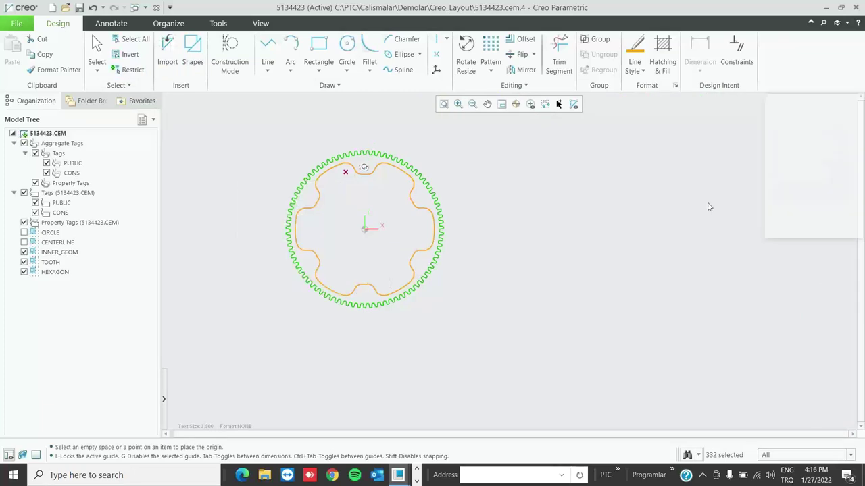
pyautogui.click(806, 164)
pyautogui.click(819, 228)
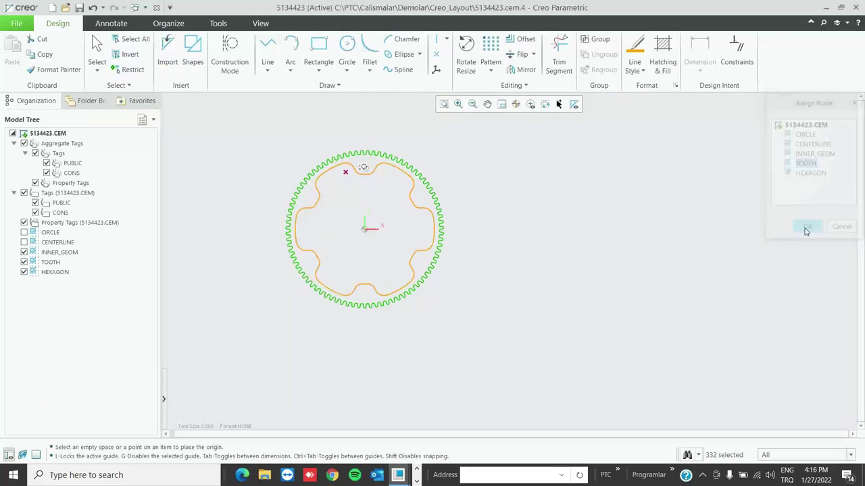
# - Show the CENTERLINE and CIRCLE nodes again
pyautogui.click(24, 252)
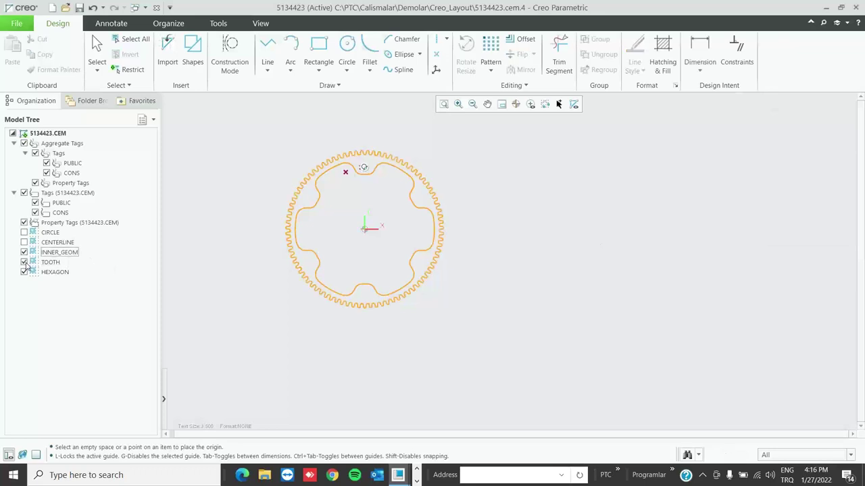
pyautogui.click(24, 242)
pyautogui.click(24, 232)
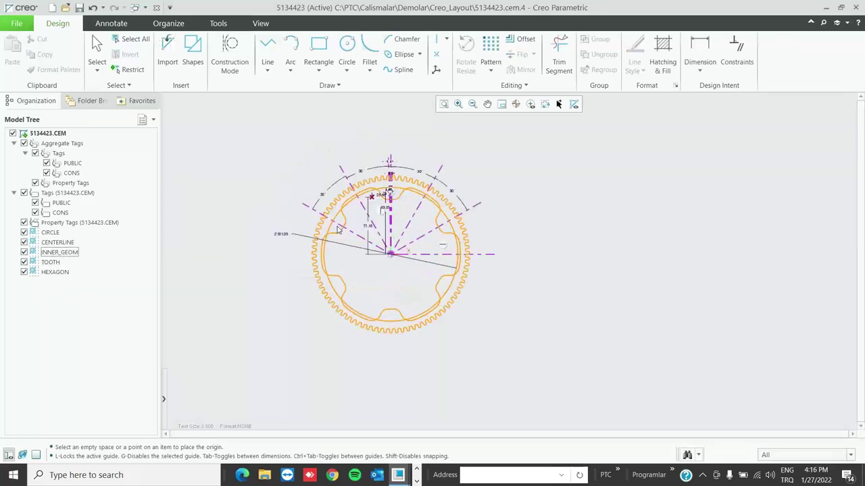
# - Highlight the CIRCLE node's geometry in the drawing to check what it contains
pyautogui.scroll(2, 331, 233)
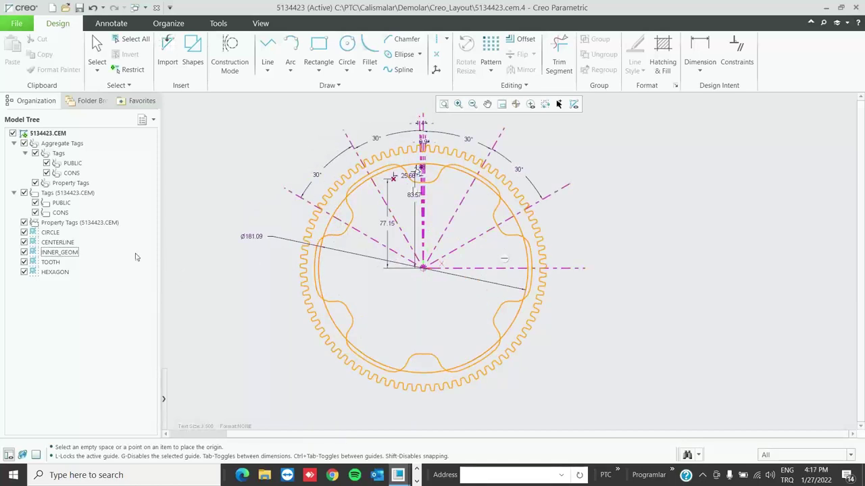
pyautogui.click(47, 234)
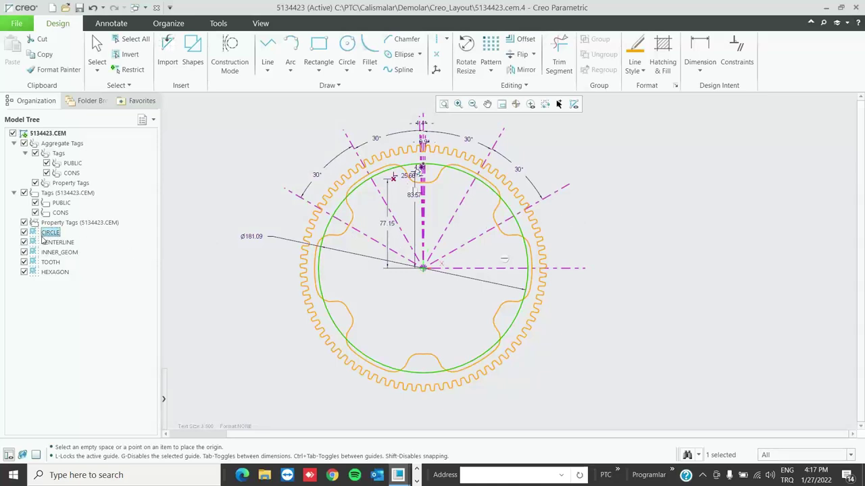
pyautogui.click(579, 221)
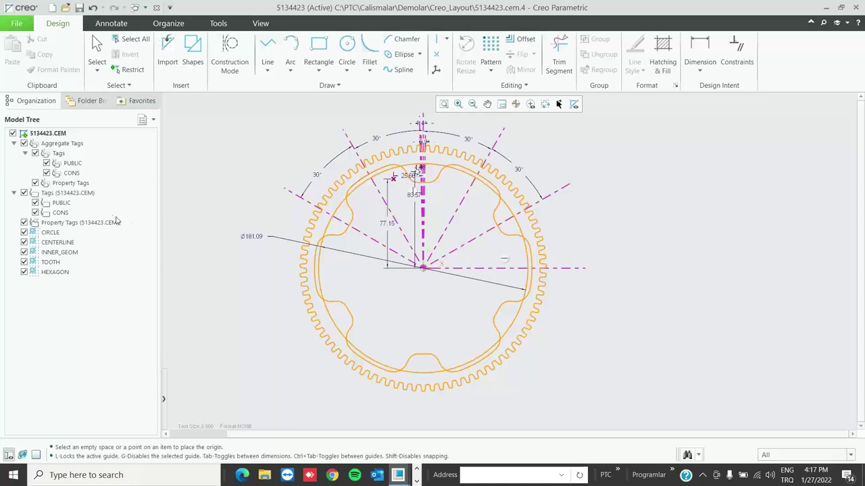
# - Hide the CENTERLINE node so the area around the gear's centre is clear
pyautogui.click(62, 203)
pyautogui.scroll(5, 424, 269)
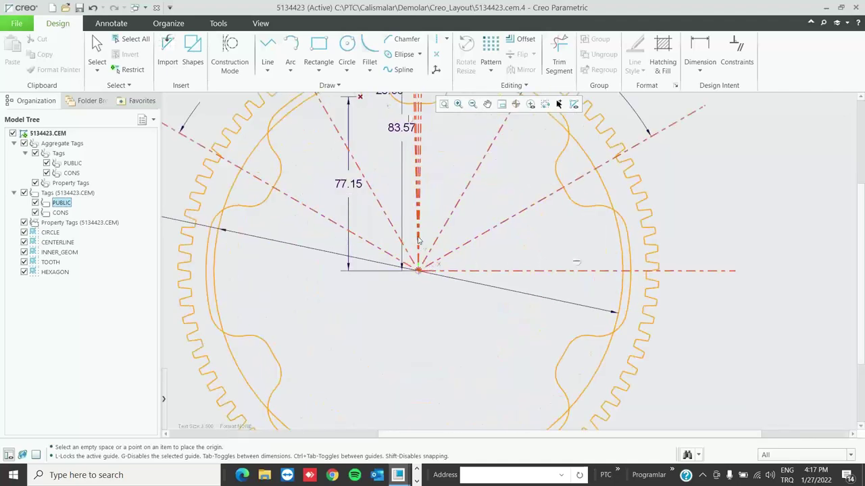
pyautogui.scroll(2, 420, 327)
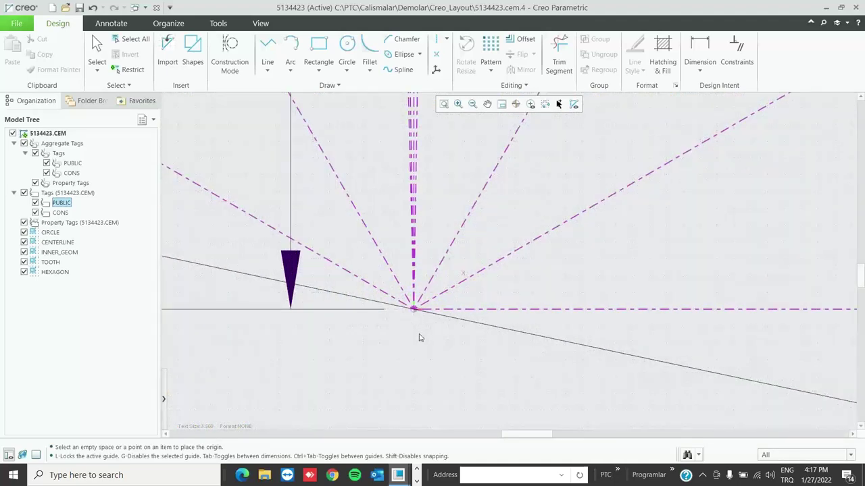
pyautogui.click(24, 242)
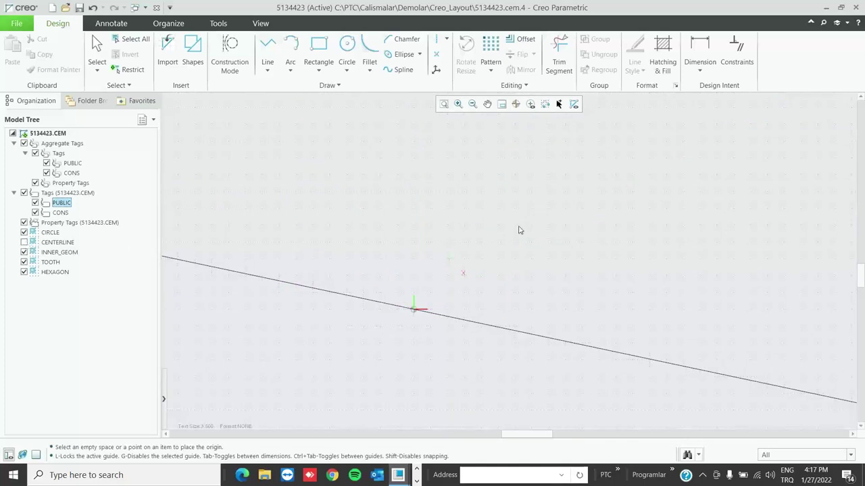
# - Start a construction line above the gear, directly over its centre with a horizontal offset of 0
pyautogui.click(268, 70)
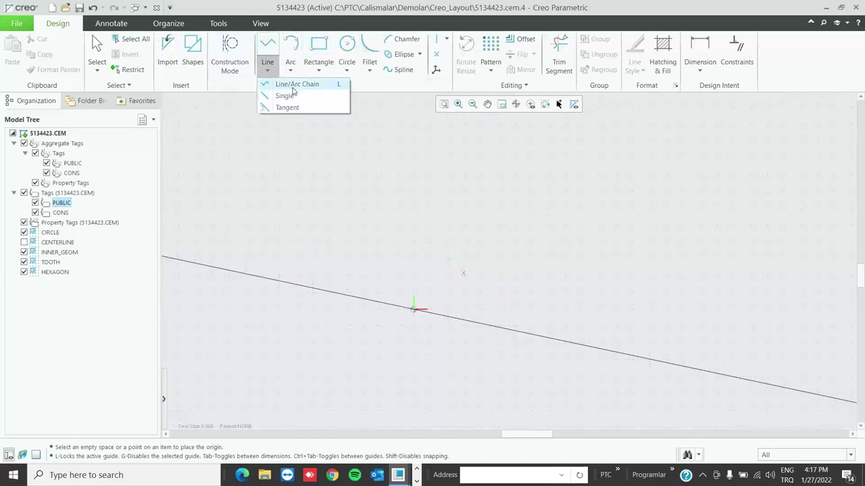
pyautogui.click(436, 39)
pyautogui.scroll(-5, 451, 196)
pyautogui.scroll(-8, 451, 196)
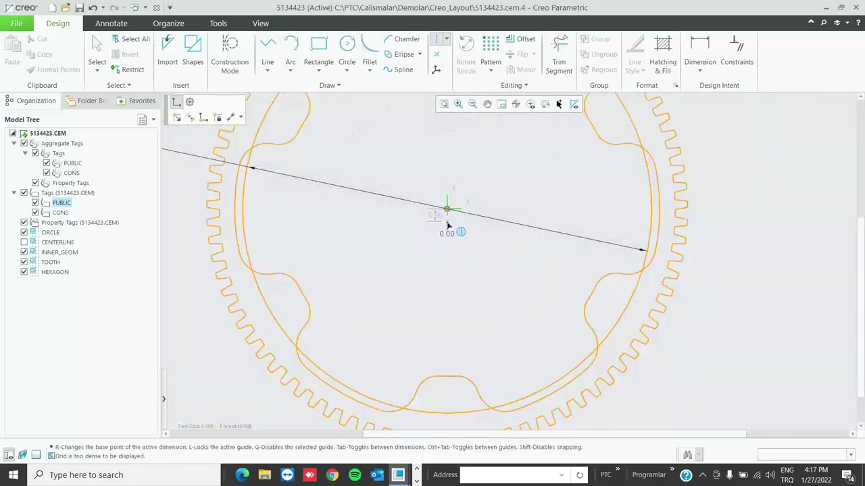
pyautogui.scroll(3, 446, 180)
pyautogui.press('Tab')
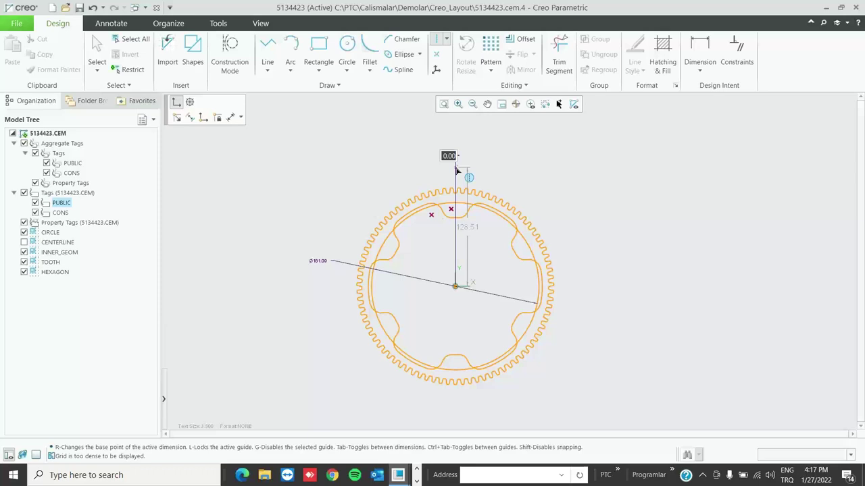
pyautogui.press('Tab')
pyautogui.write('1')
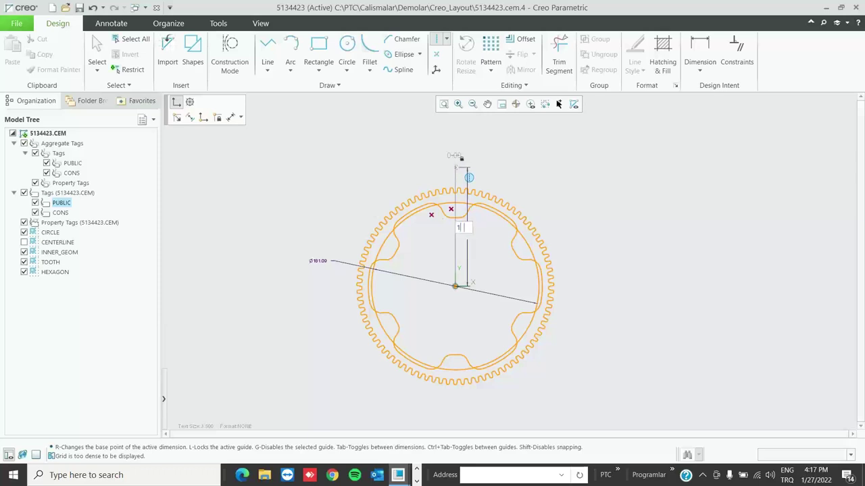
pyautogui.press('Tab')
pyautogui.press('Return')
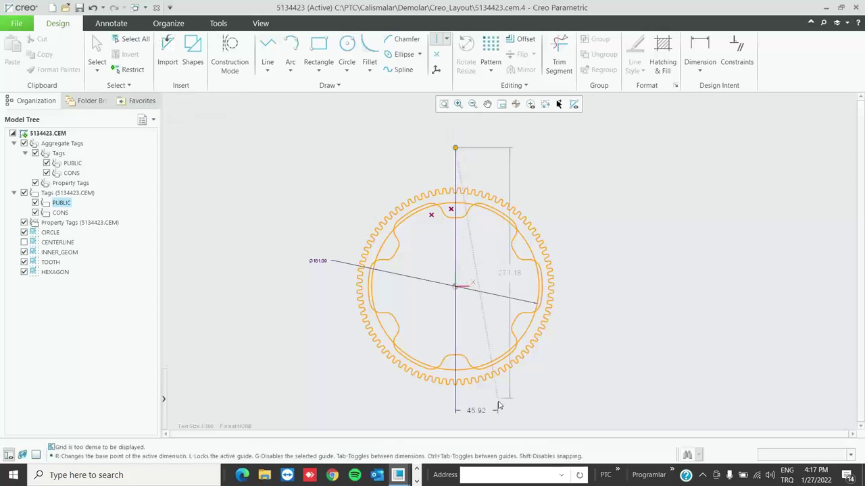
# - Finish the vertical construction line downward through the gear's centre with a length of 300
pyautogui.press('Tab')
pyautogui.press('Tab')
pyautogui.write('3')
pyautogui.press('Return')
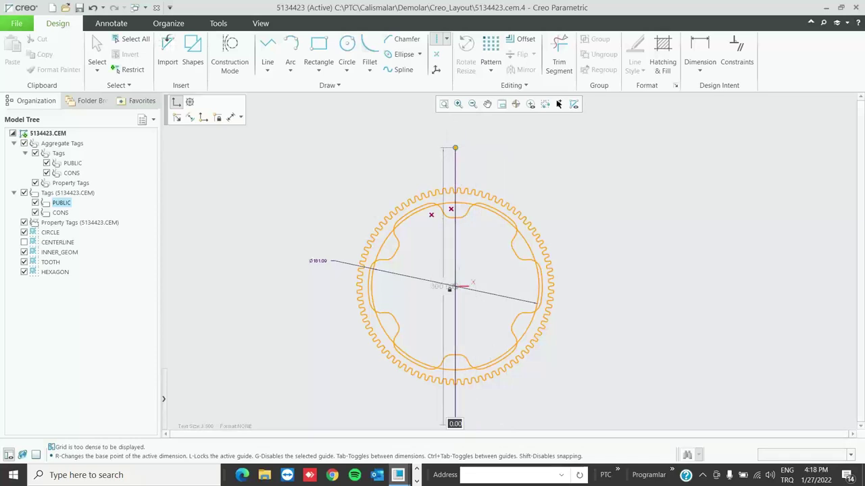
pyautogui.middleClick(450, 293)
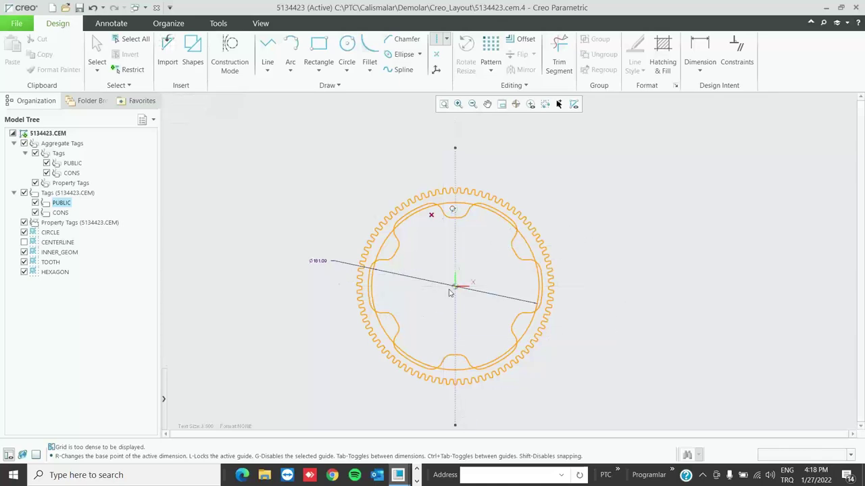
pyautogui.click(398, 230)
# - Start a second construction line 150 to the left of the gear's centre with a vertical offset of 0
pyautogui.scroll(-4, 446, 297)
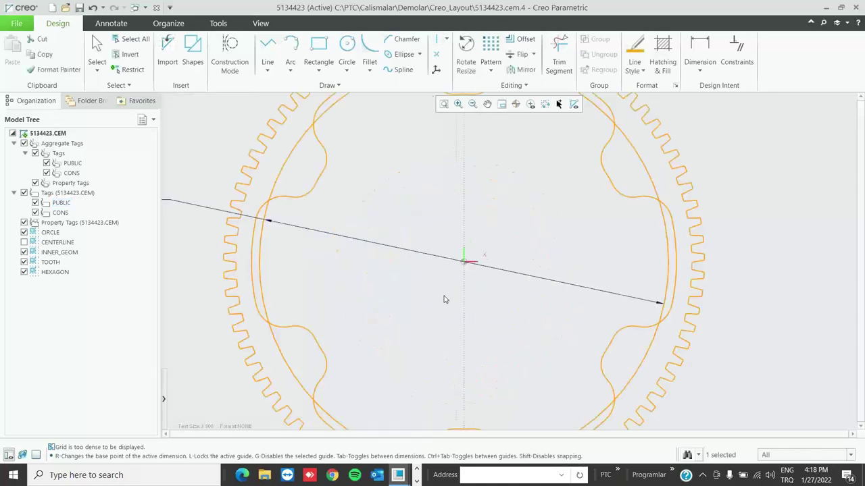
pyautogui.click(436, 39)
pyautogui.scroll(-3, 473, 265)
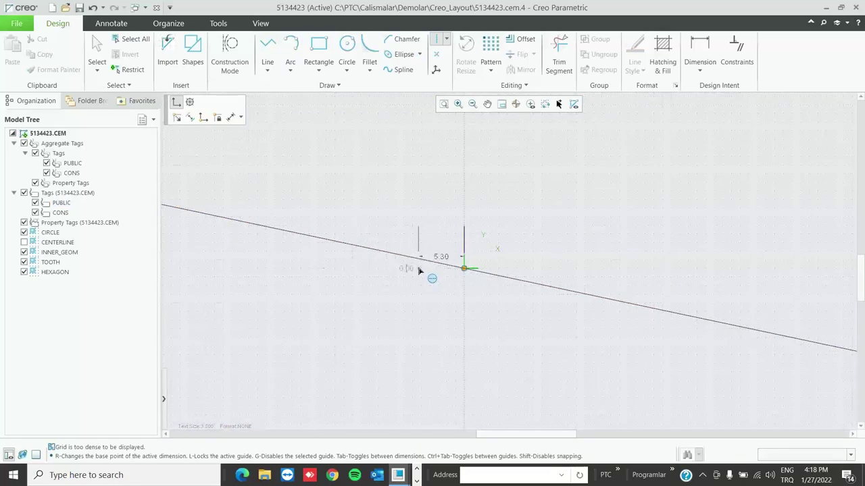
pyautogui.scroll(6, 417, 270)
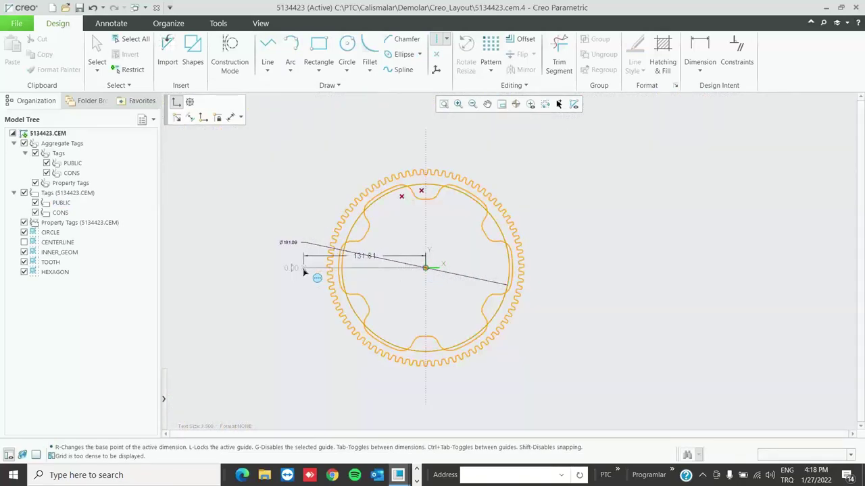
pyautogui.press('Tab')
pyautogui.write('150')
pyautogui.press('Tab')
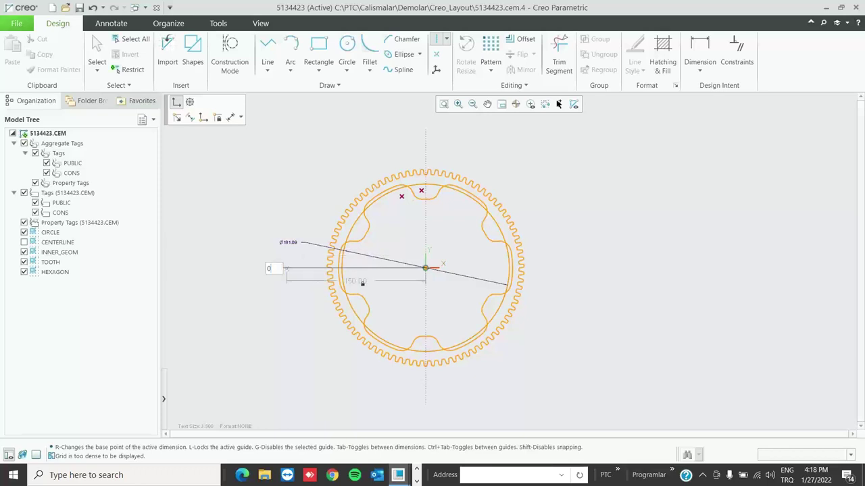
pyautogui.click(287, 268)
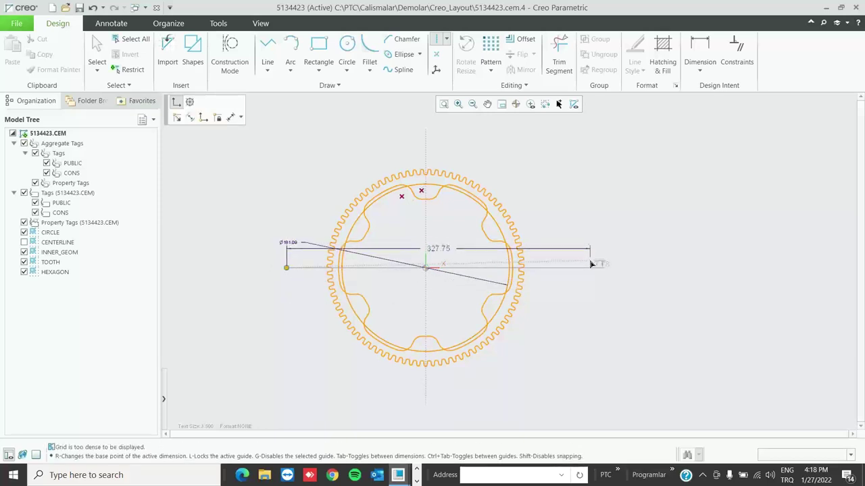
# - Finish the horizontal construction line to the right through the gear's centre with a length of 300
pyautogui.write('300')
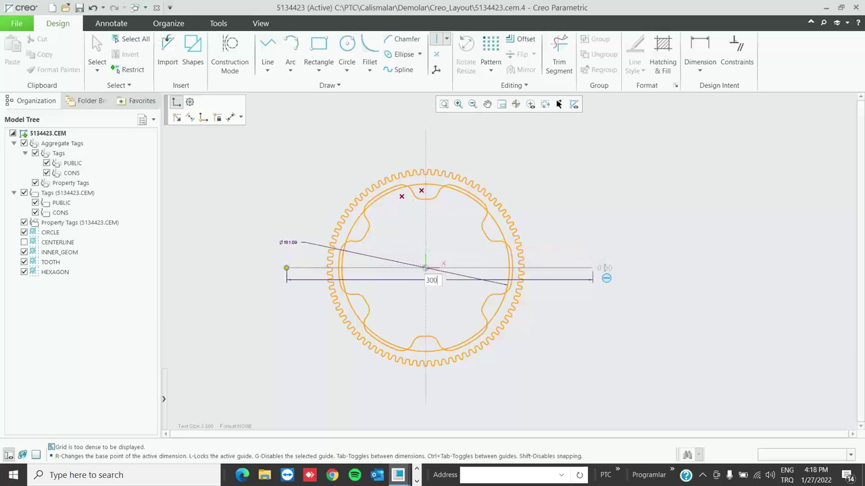
pyautogui.press('Return')
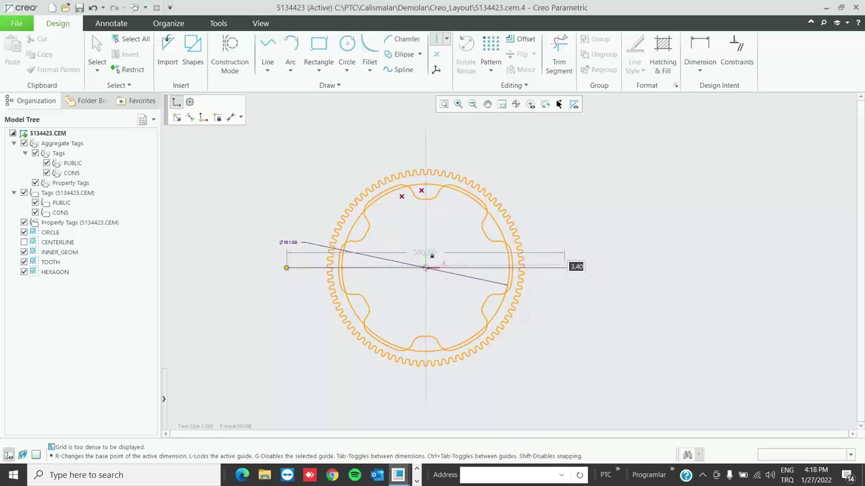
pyautogui.middleClick(581, 267)
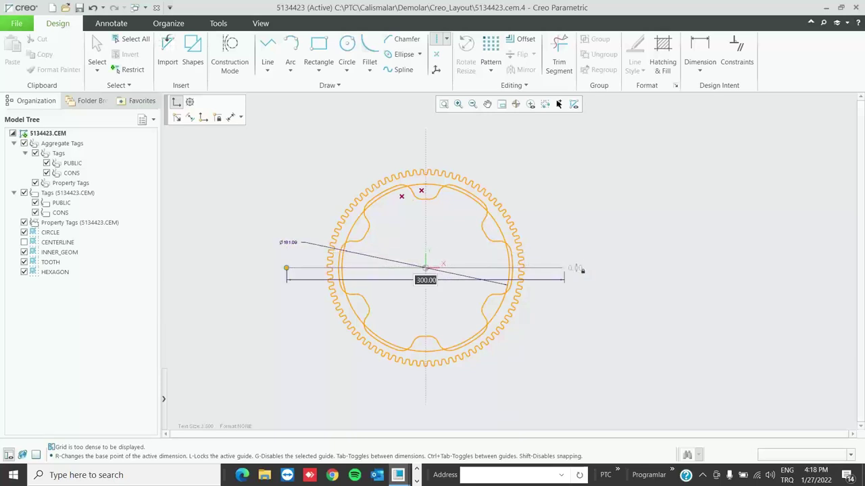
pyautogui.middleClick(623, 270)
# - Format the vertical and horizontal construction lines with the purple system colour and a short-dashed line font
pyautogui.click(425, 142)
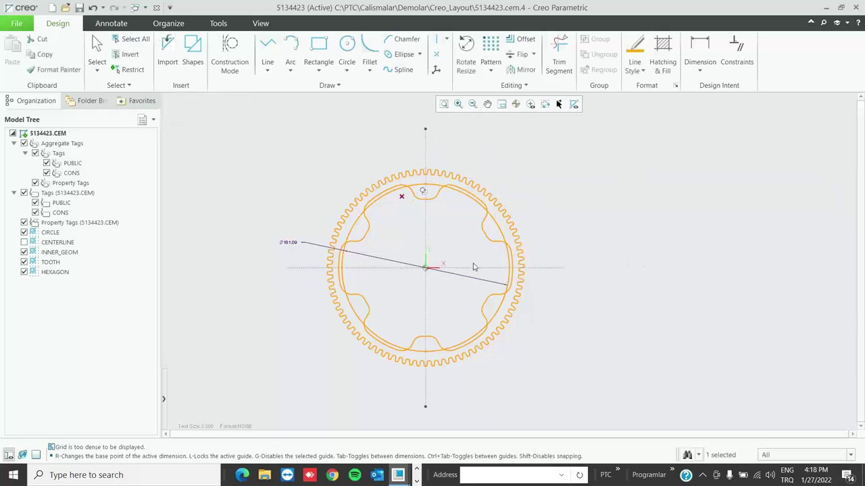
pyautogui.keyDown('ctrl'); pyautogui.click(474, 271); pyautogui.keyUp('ctrl')
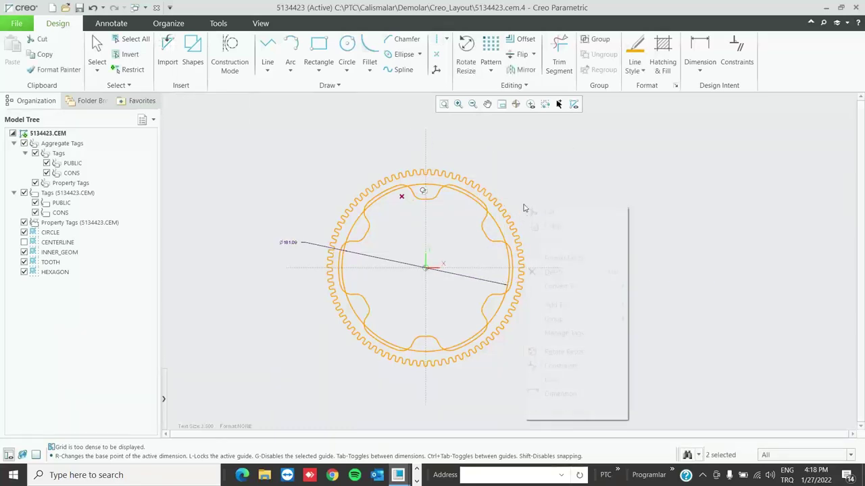
pyautogui.rightClick(524, 206)
pyautogui.click(583, 259)
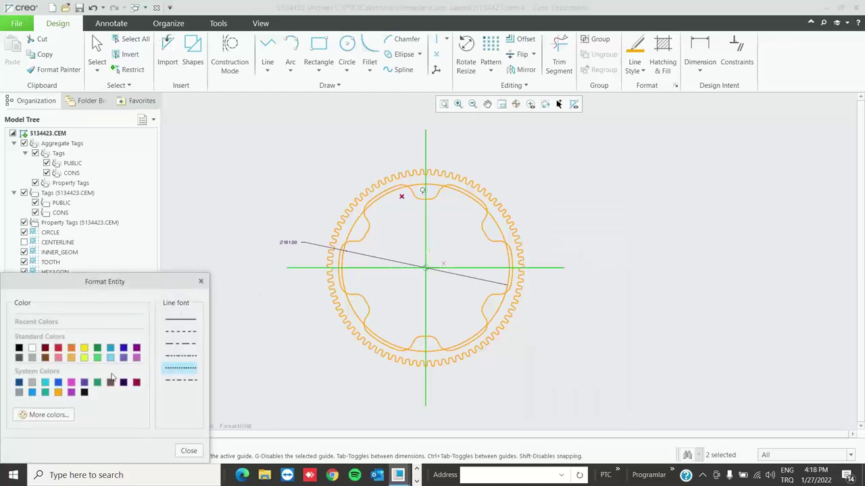
pyautogui.click(137, 358)
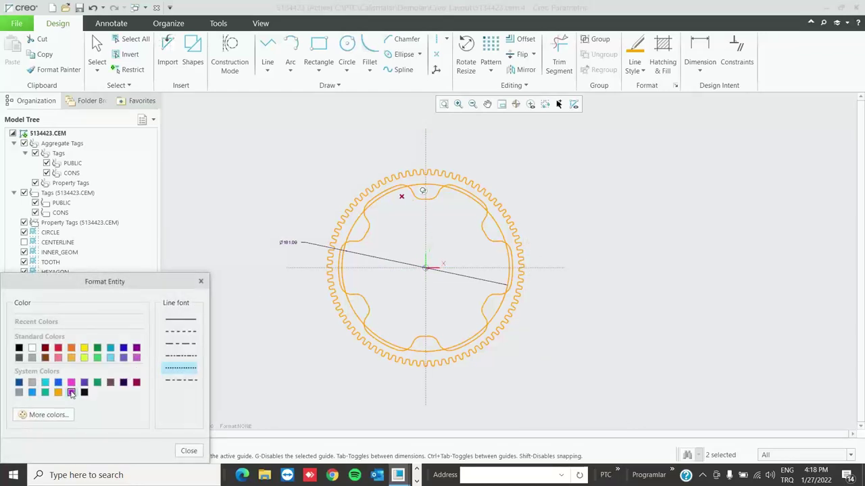
pyautogui.click(179, 323)
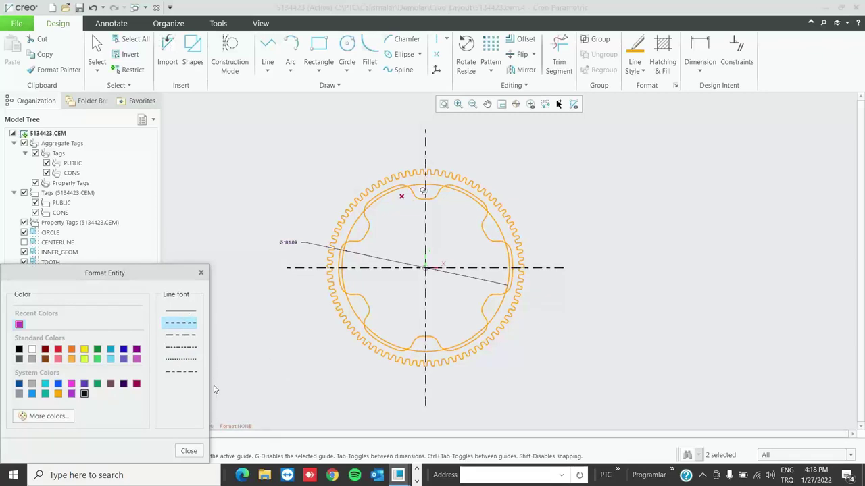
pyautogui.click(71, 393)
pyautogui.click(82, 394)
pyautogui.click(71, 393)
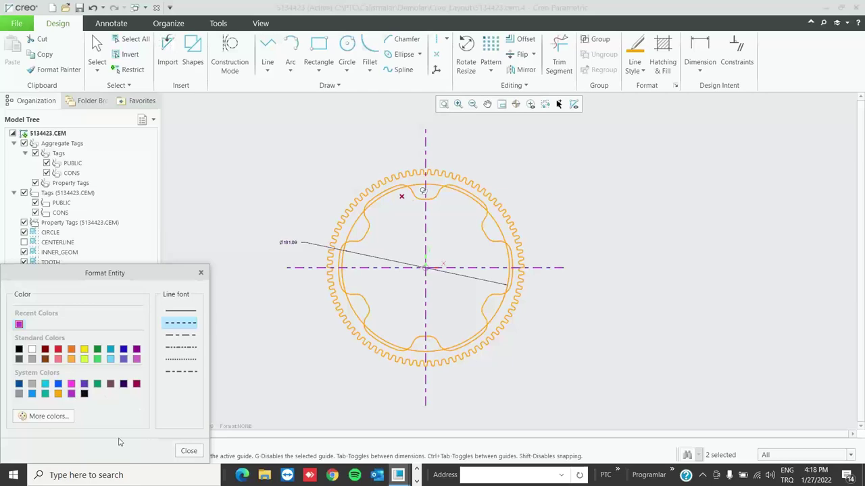
pyautogui.click(189, 451)
pyautogui.click(578, 280)
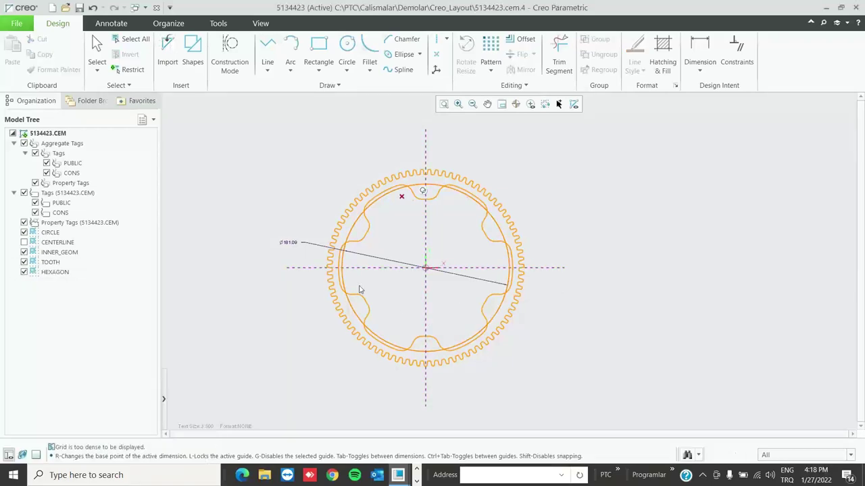
# - Start a line chain on the horizontal construction line, 10 to the left of the gear's centre with no vertical offset
pyautogui.scroll(2, 427, 216)
pyautogui.scroll(-2, 434, 311)
pyautogui.scroll(3, 434, 312)
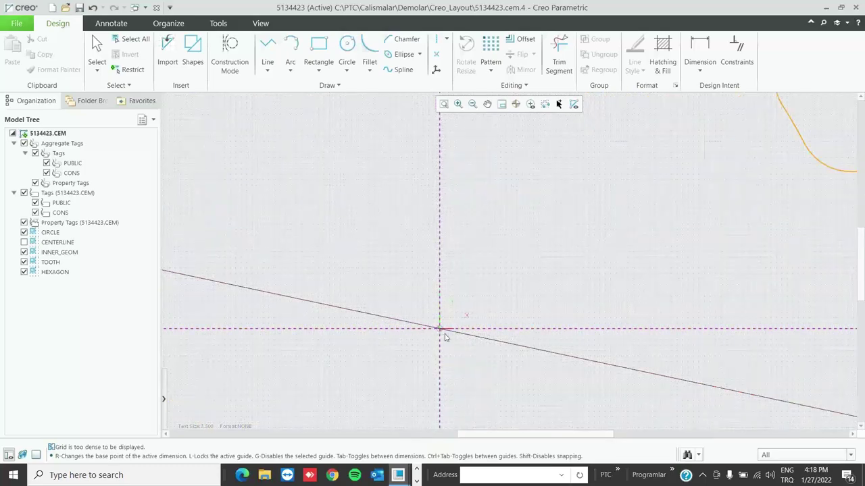
pyautogui.scroll(-4, 439, 296)
pyautogui.scroll(3, 438, 306)
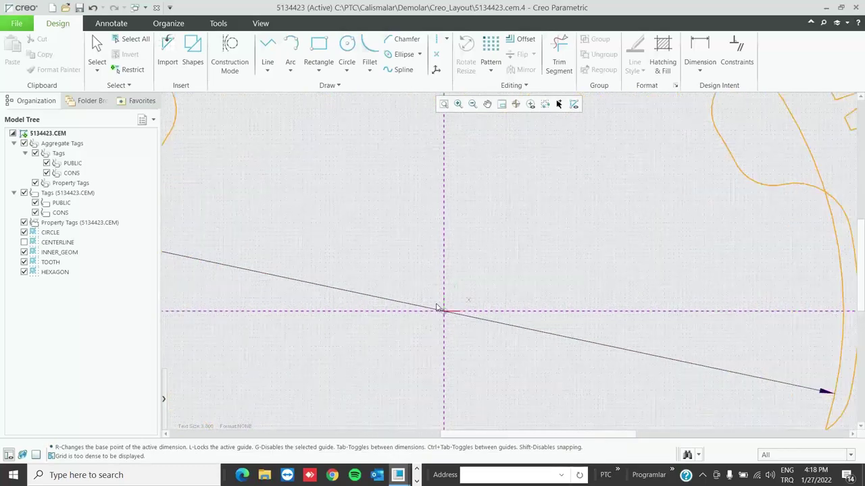
pyautogui.scroll(1, 436, 310)
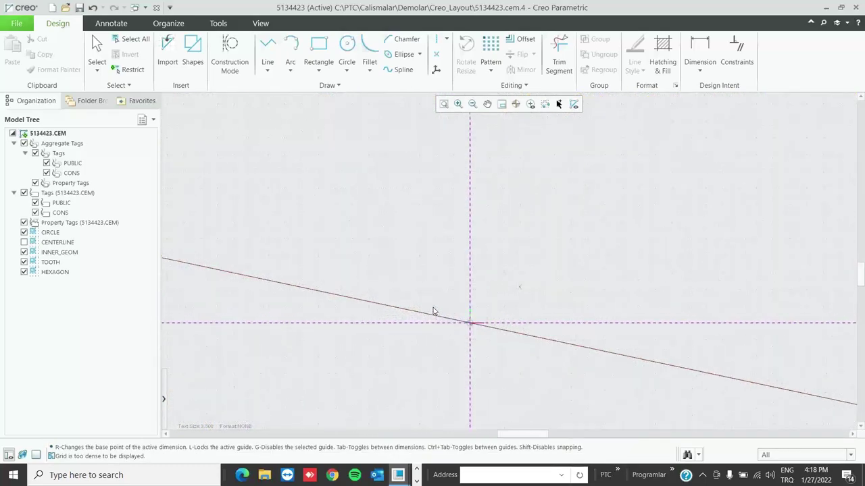
pyautogui.click(267, 70)
pyautogui.click(302, 86)
pyautogui.scroll(2, 402, 322)
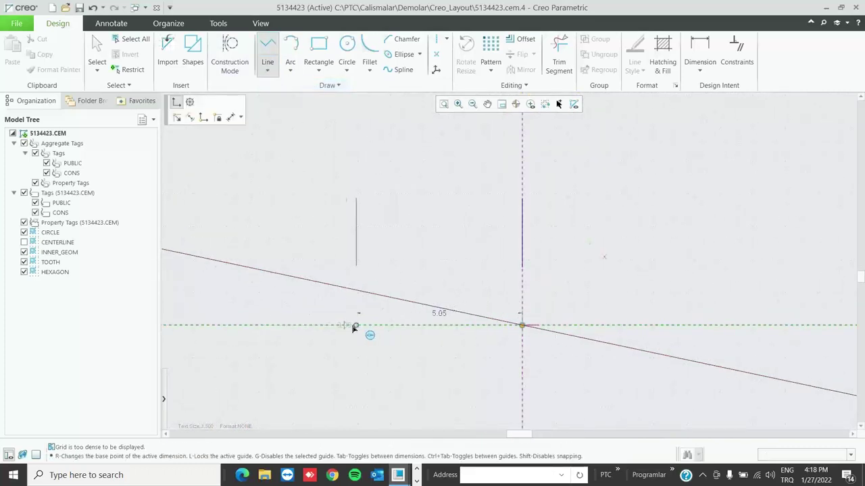
pyautogui.write('10')
pyautogui.press('Return')
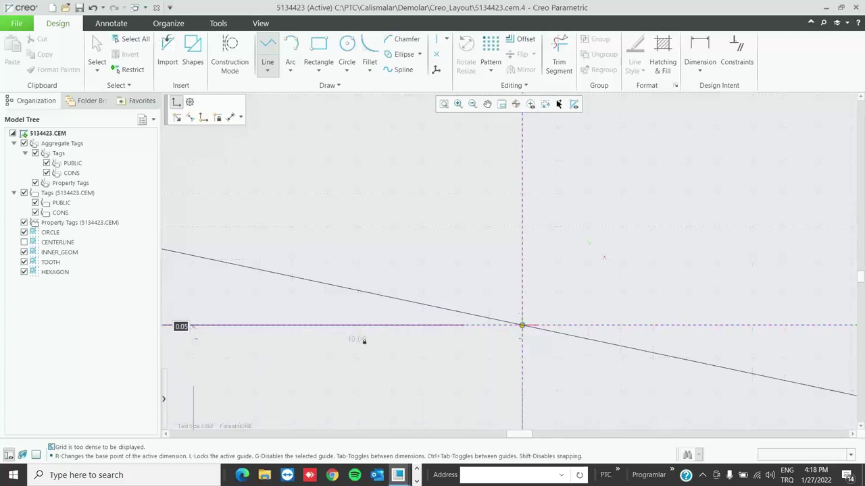
pyautogui.press('Return')
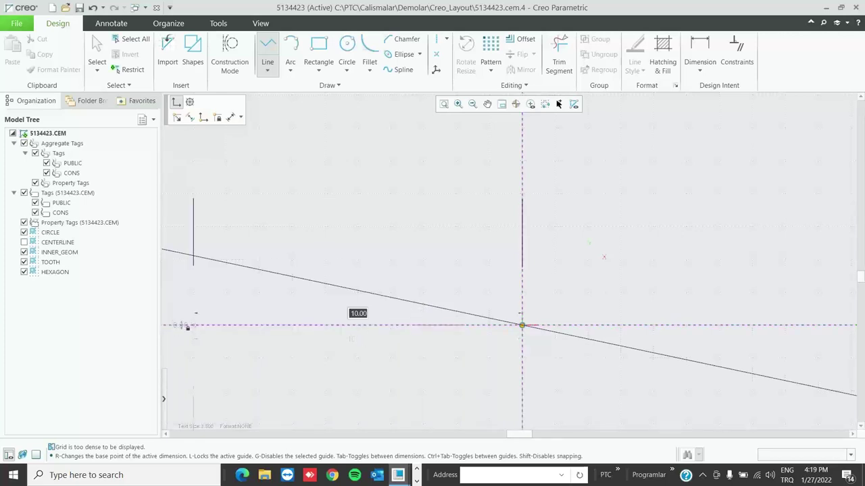
pyautogui.scroll(3, 429, 197)
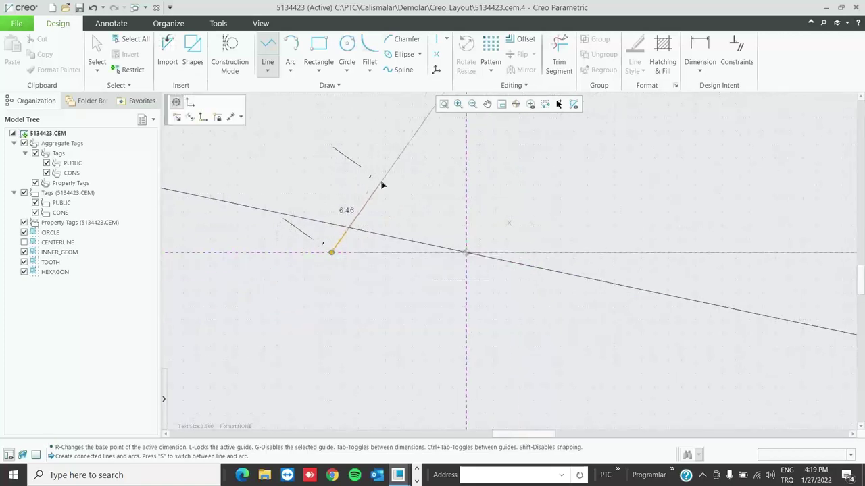
# - Draw a line 10 long at 60°, and continue the chain horizontally to the vertical construction line
pyautogui.press('Tab')
pyautogui.write('10')
pyautogui.press('Return')
pyautogui.write('6')
pyautogui.press('Return')
pyautogui.click(459, 138)
pyautogui.click(467, 137)
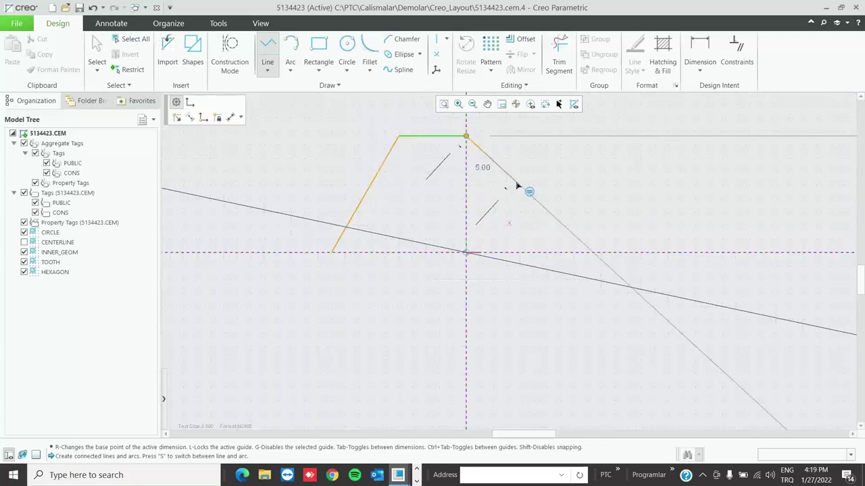
pyautogui.middleClick(510, 197)
# - Complete a hexagon by mirroring the two lines across the vertical construction line and the resulting half across the horizontal one
pyautogui.scroll(2, 470, 168)
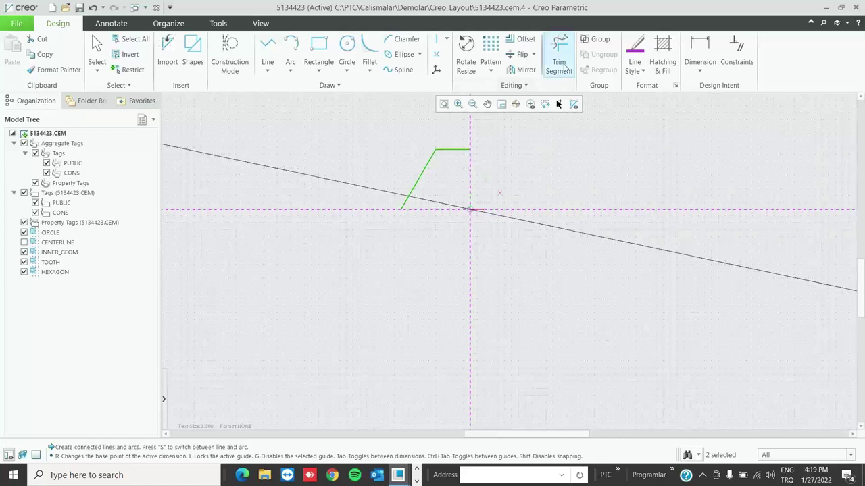
pyautogui.click(526, 70)
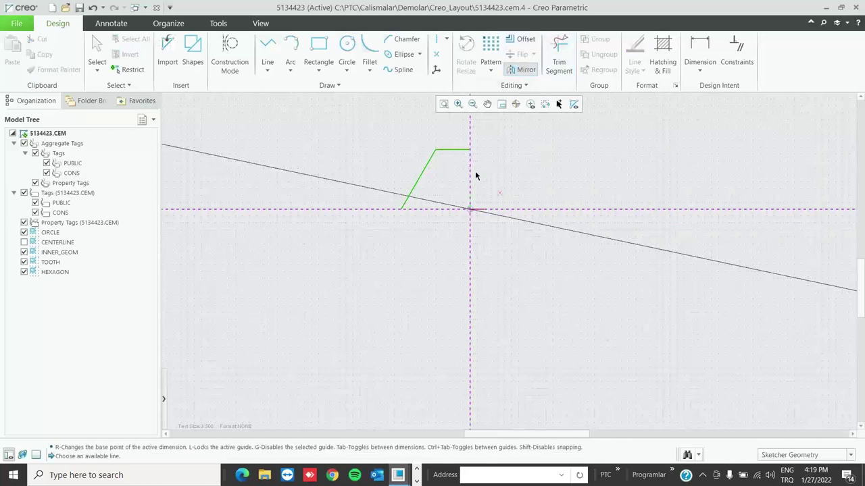
pyautogui.click(471, 174)
pyautogui.moveTo(378, 128); pyautogui.dragTo(579, 261)
pyautogui.click(526, 70)
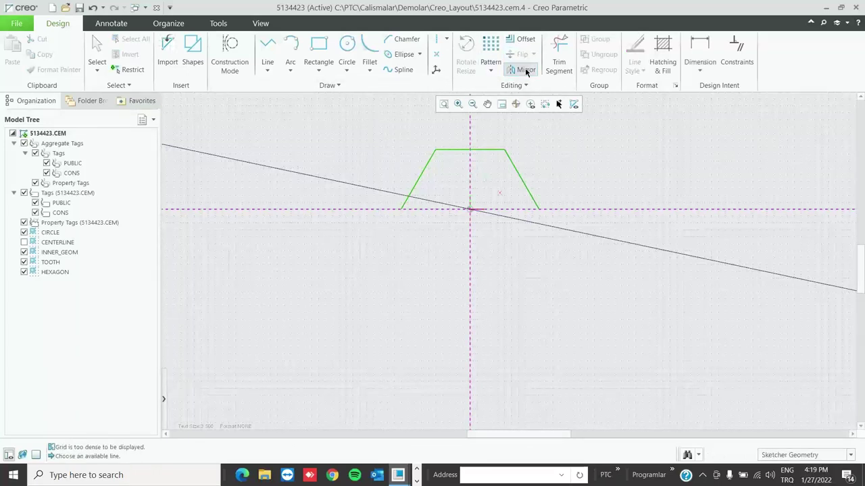
pyautogui.click(566, 212)
pyautogui.click(558, 295)
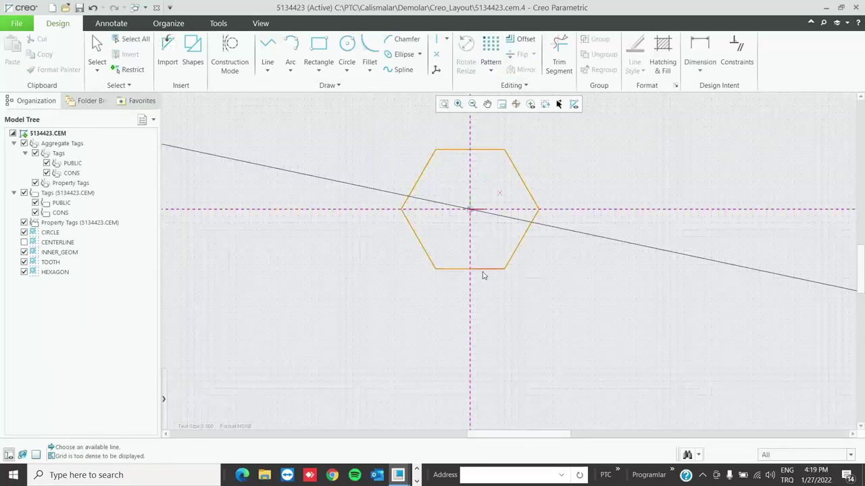
# - Look through the shape library's Polygons category for predefined polygons and close the library
pyautogui.scroll(1, 454, 243)
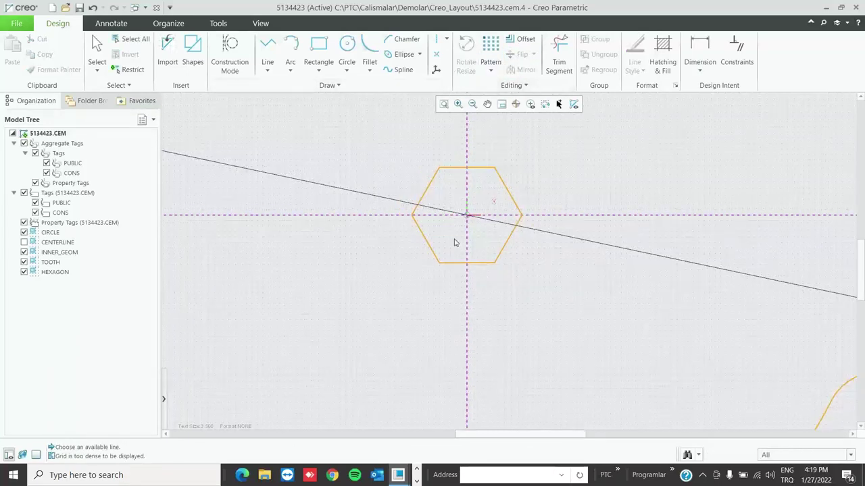
pyautogui.moveTo(364, 139); pyautogui.dragTo(600, 312)
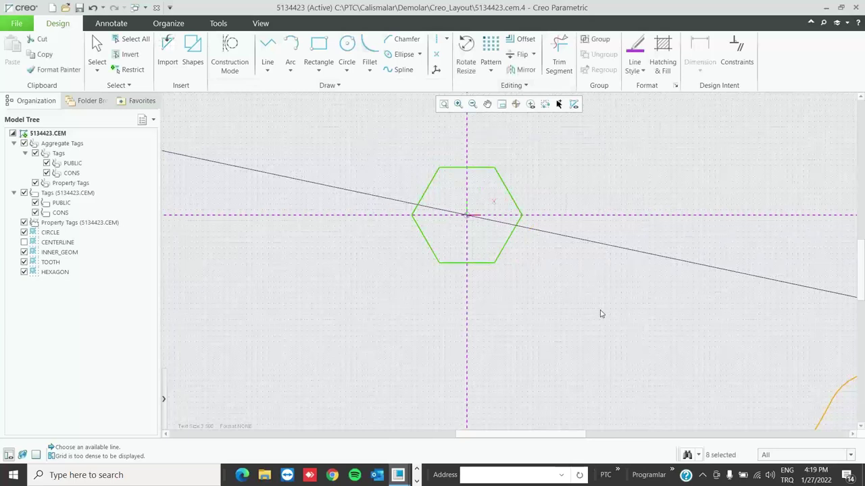
pyautogui.click(192, 54)
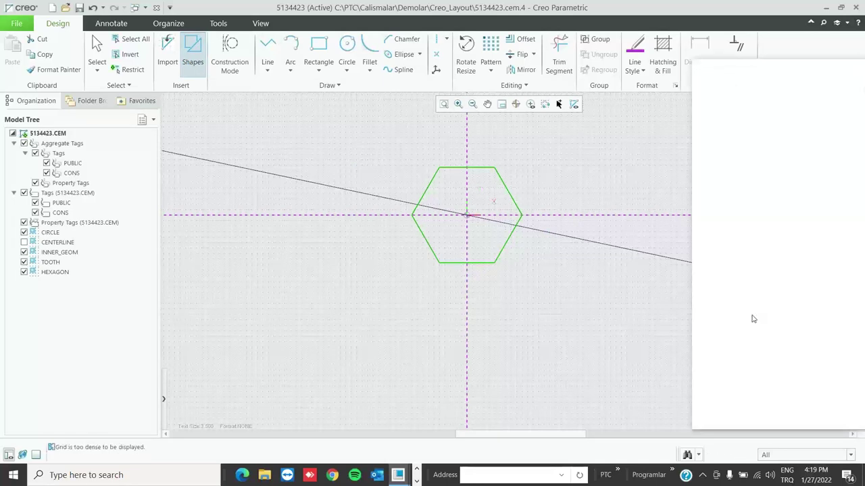
pyautogui.click(750, 181)
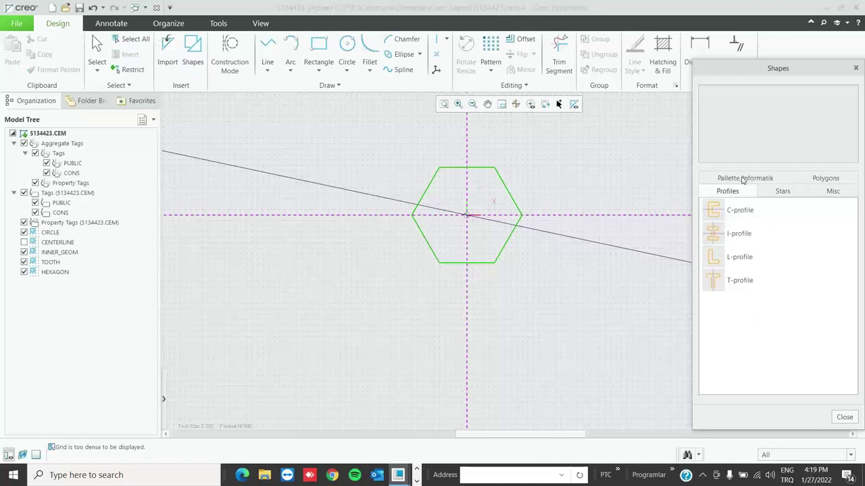
pyautogui.click(816, 179)
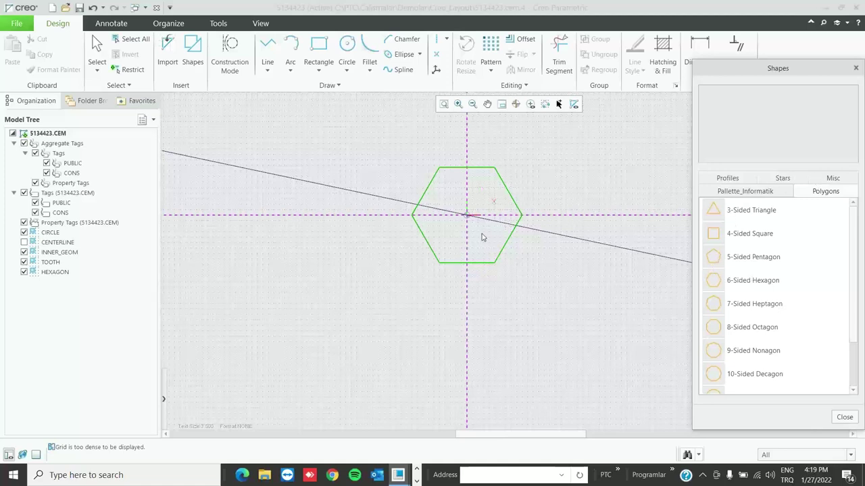
pyautogui.click(841, 418)
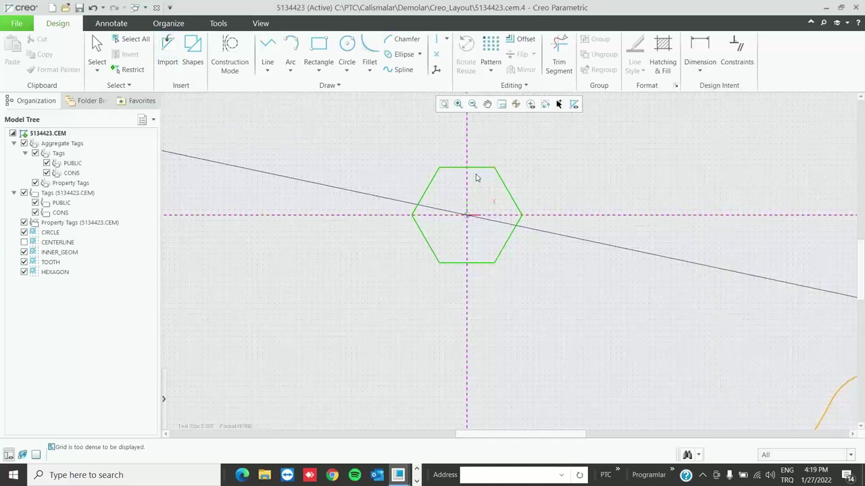
pyautogui.rightClick(400, 169)
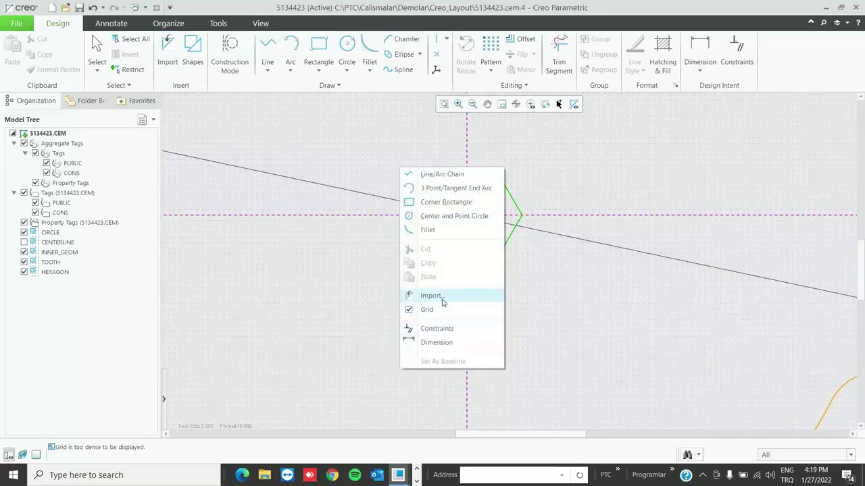
pyautogui.click(364, 243)
pyautogui.scroll(-5, 424, 261)
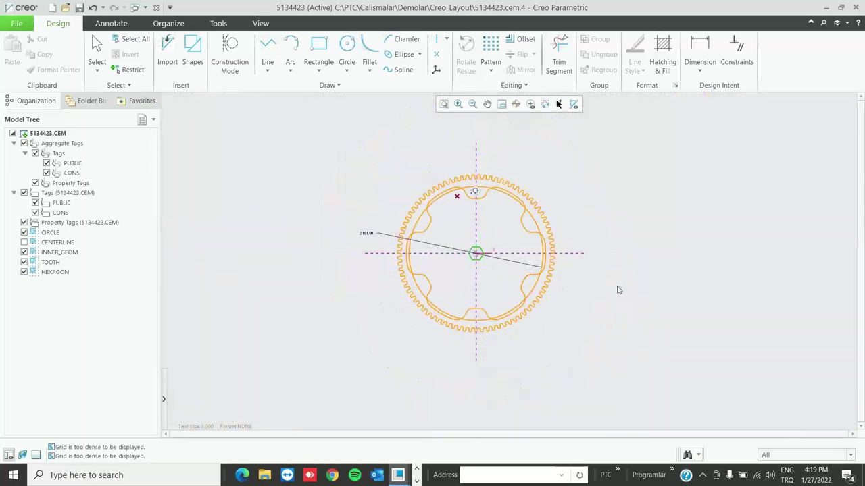
pyautogui.scroll(3, 493, 278)
pyautogui.moveTo(446, 225); pyautogui.dragTo(518, 276)
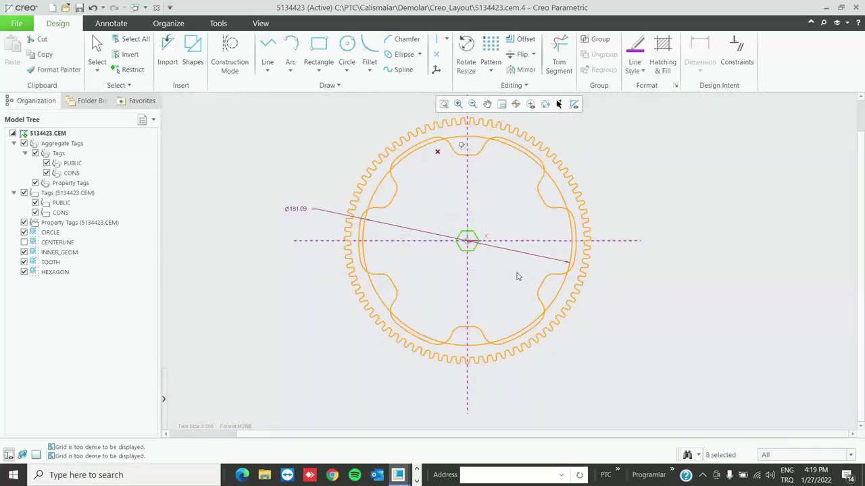
pyautogui.rightClick(482, 256)
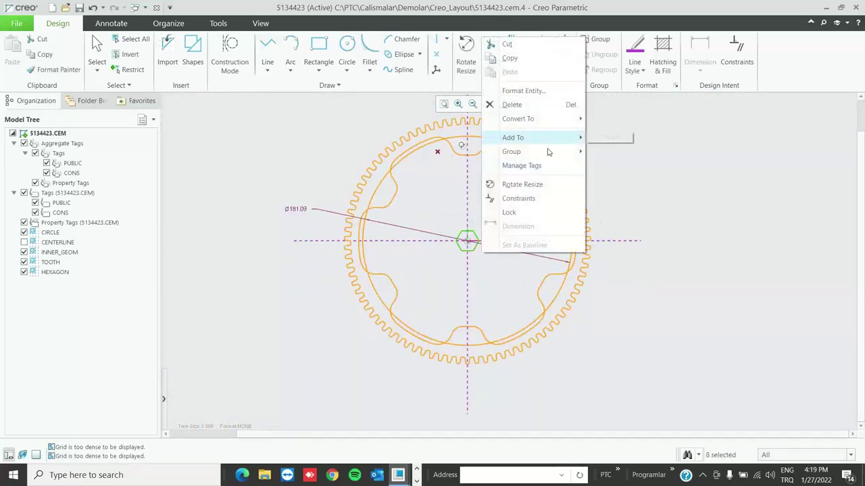
pyautogui.click(724, 260)
# - Assign the hexagon and both construction lines through the gear's centre to the HEXAGON node
pyautogui.click(450, 240)
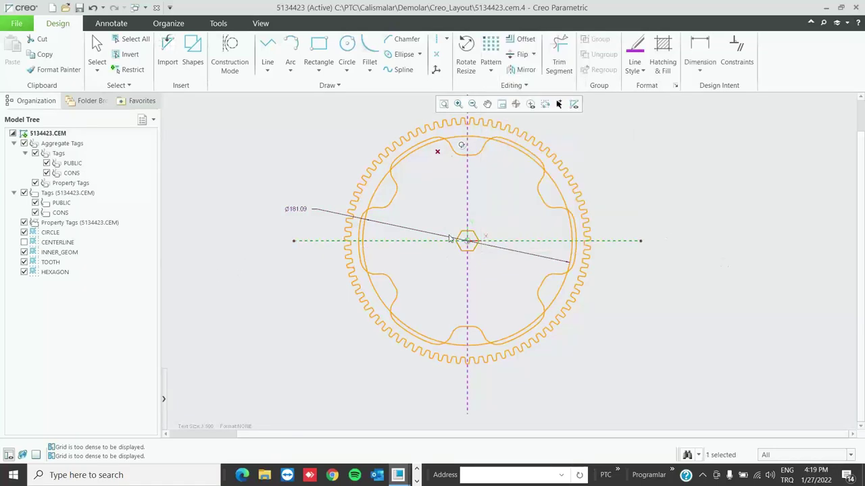
pyautogui.moveTo(424, 216); pyautogui.dragTo(531, 295)
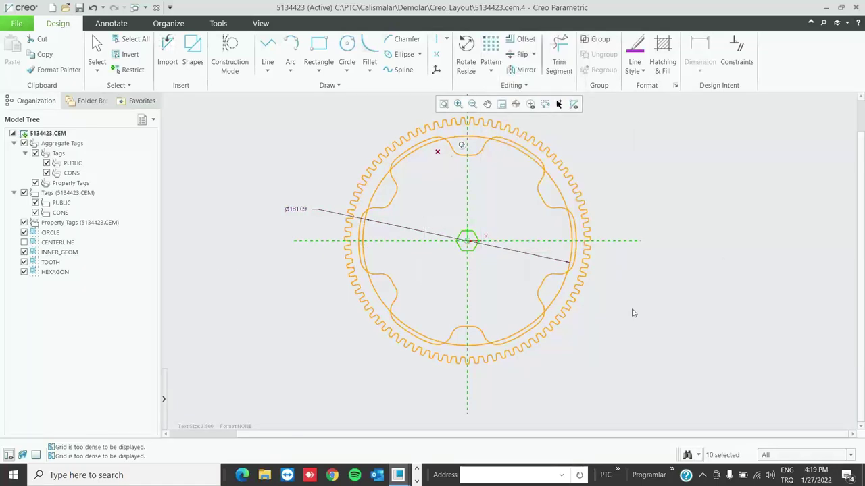
pyautogui.rightClick(633, 311)
pyautogui.moveTo(700, 195)
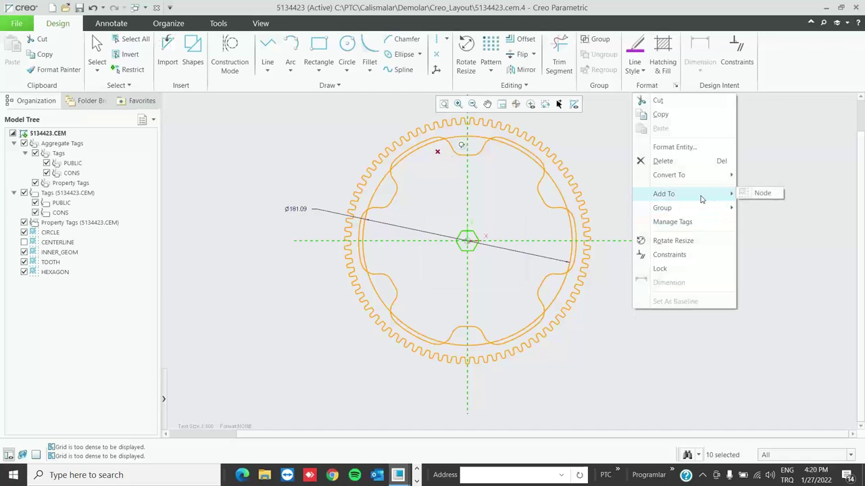
pyautogui.click(745, 193)
pyautogui.click(817, 175)
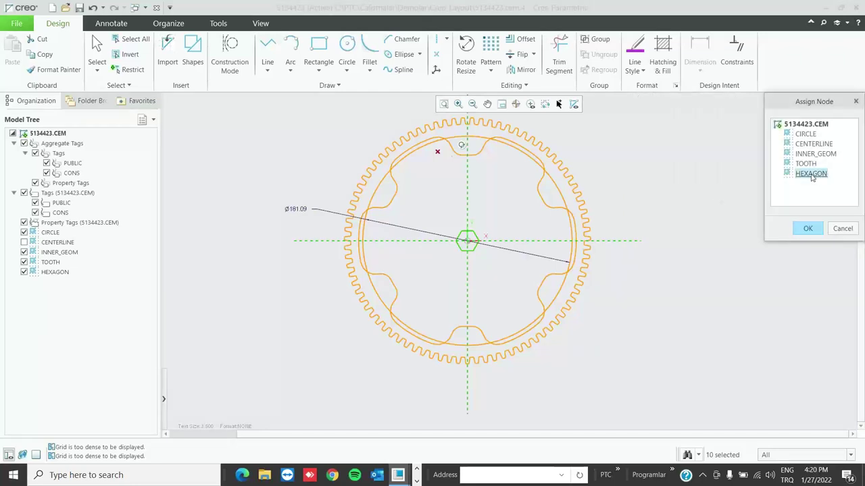
pyautogui.click(808, 230)
# - Check the HEXAGON node by hiding and showing it, and make the CENTERLINE node visible
pyautogui.click(24, 272)
pyautogui.click(25, 272)
pyautogui.click(25, 242)
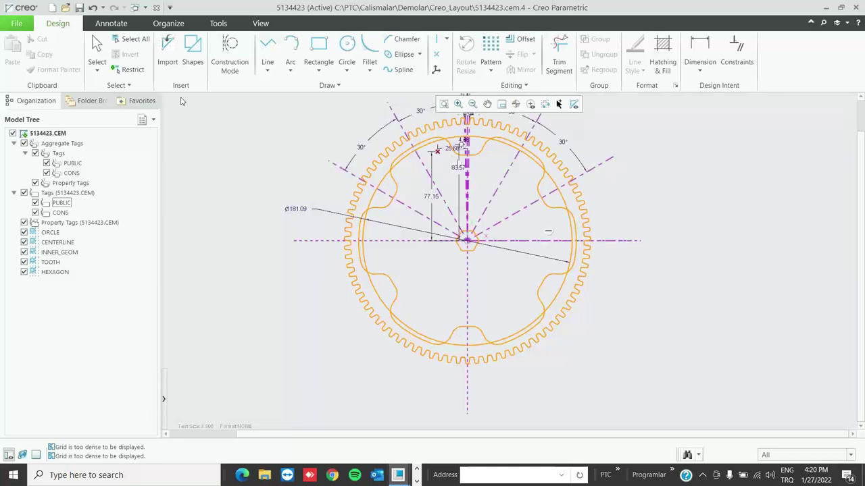
# - Switch to the 220127.CEM layout window
pyautogui.click(145, 7)
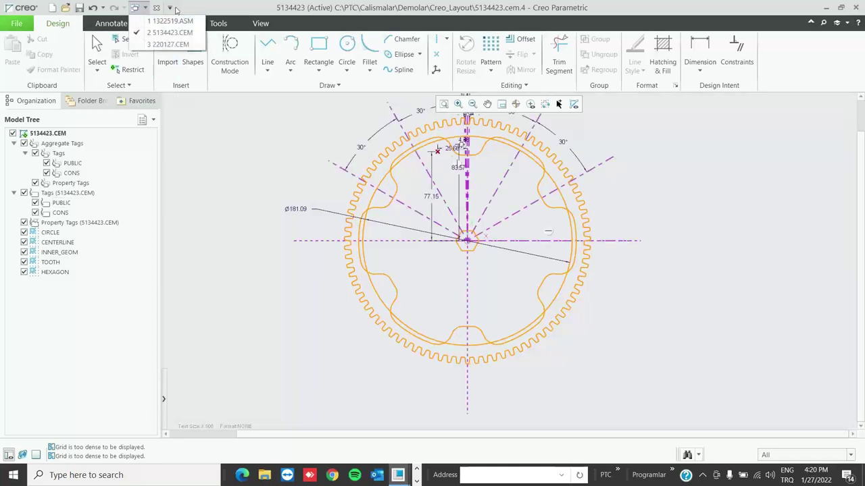
pyautogui.click(169, 45)
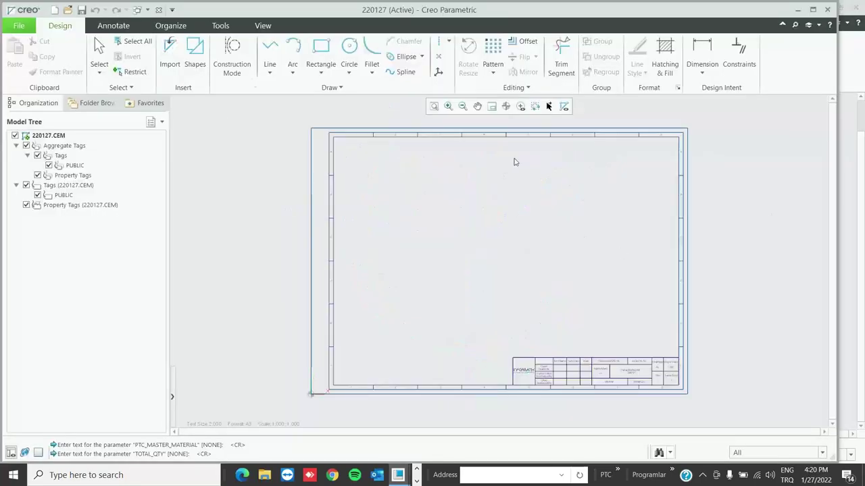
# - Review the cross section, node, color and hatching options for importing assembly 1321910.asm, and cancel the import
pyautogui.click(170, 54)
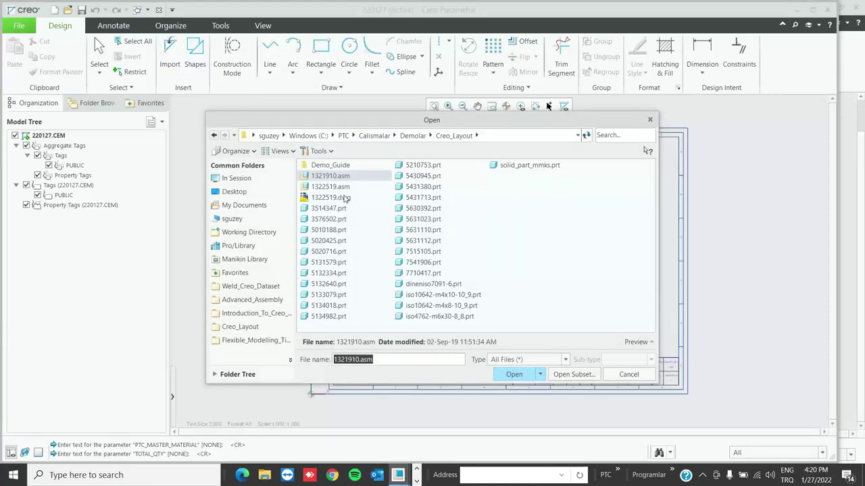
pyautogui.click(337, 197)
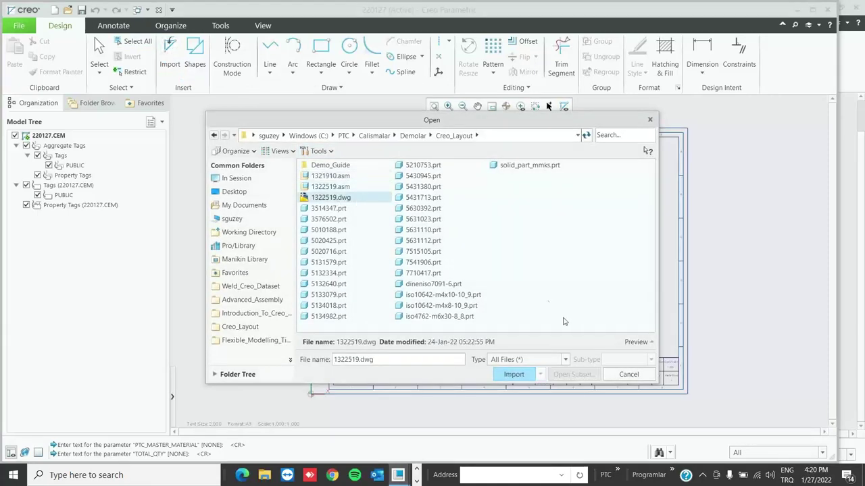
pyautogui.click(566, 361)
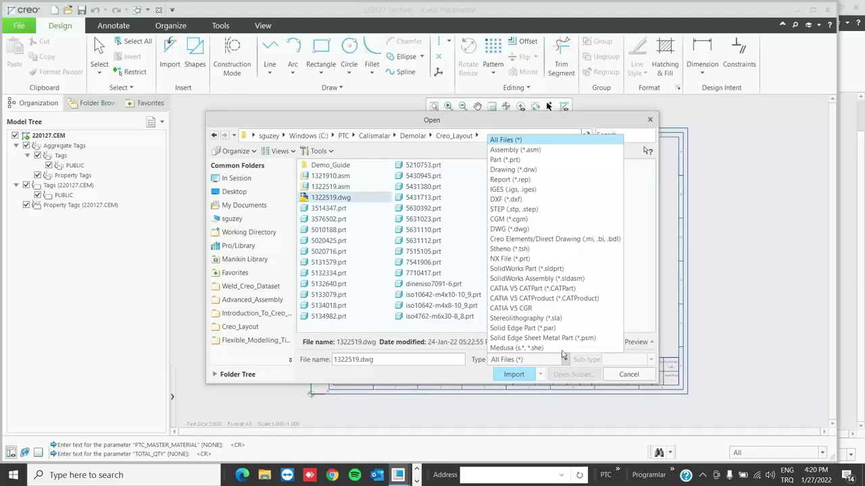
pyautogui.click(519, 150)
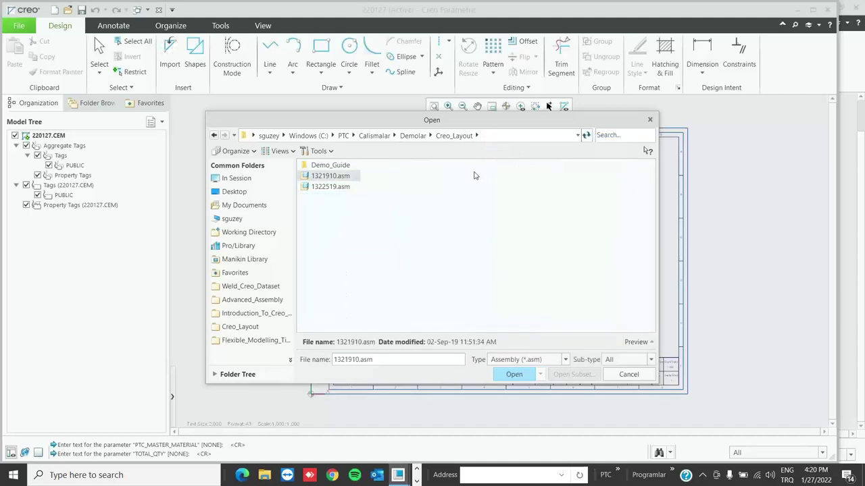
pyautogui.click(513, 374)
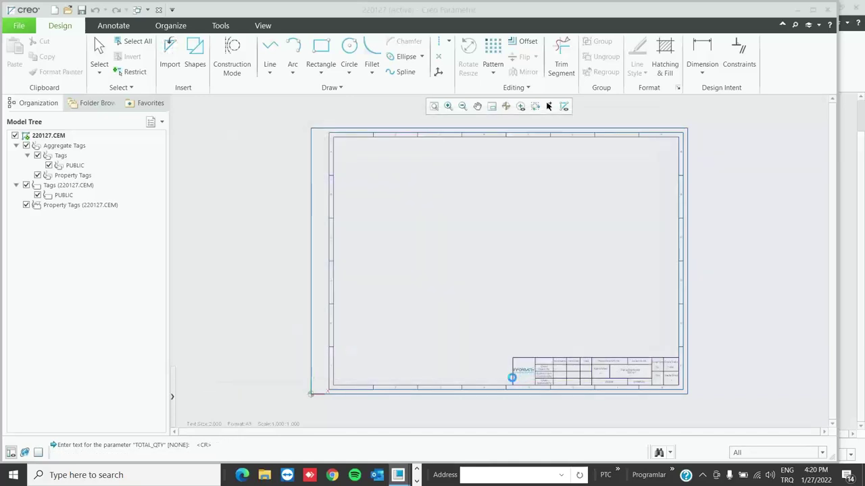
pyautogui.click(429, 319)
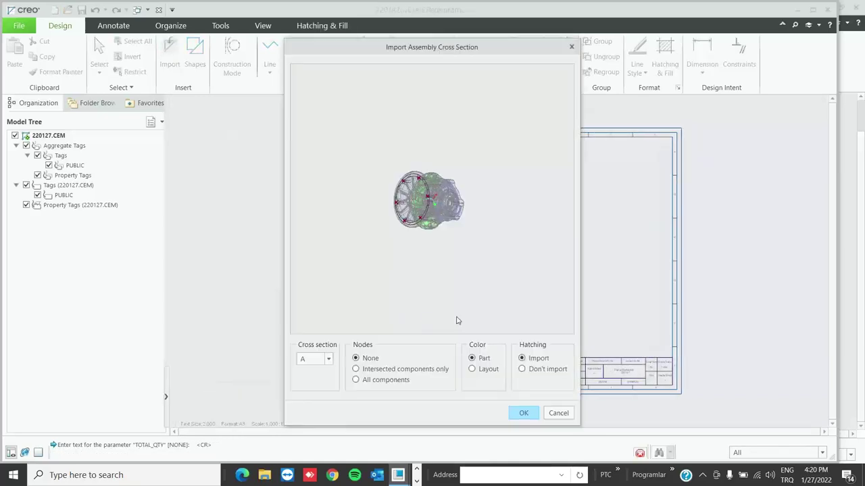
pyautogui.click(328, 359)
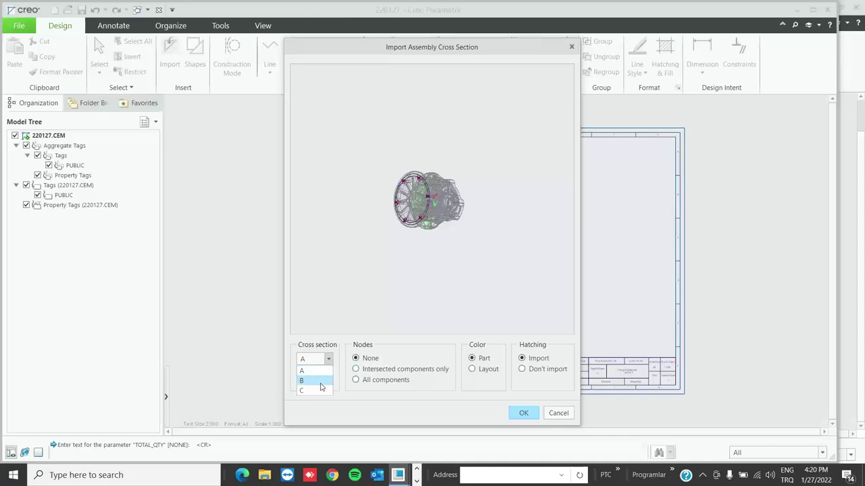
pyautogui.click(311, 371)
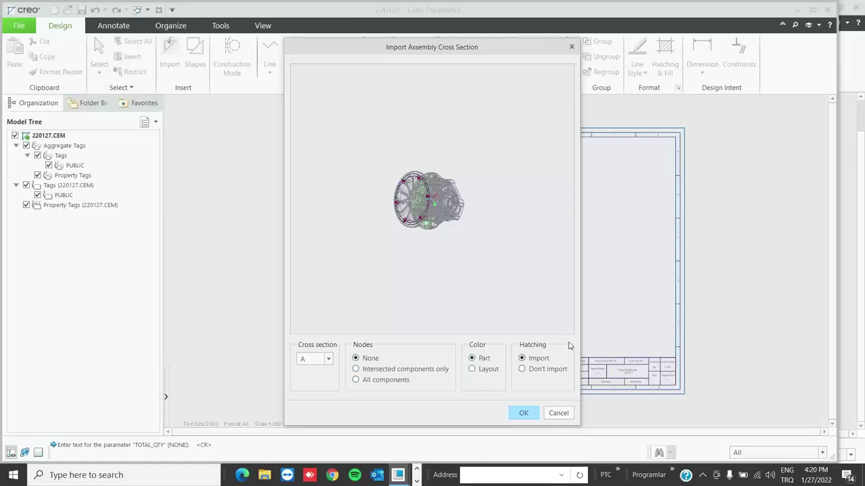
pyautogui.click(555, 412)
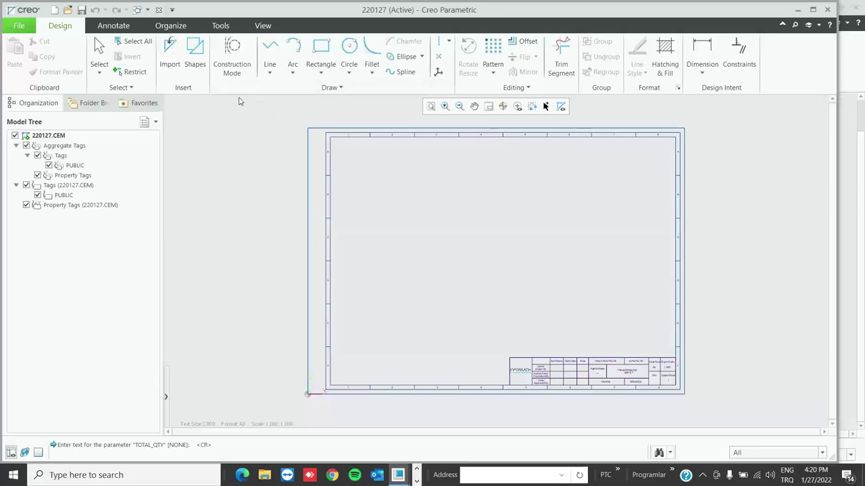
# - Import all the gear geometry from 1322519.dwg into the layout, with hatching included and nodes left out
pyautogui.click(172, 55)
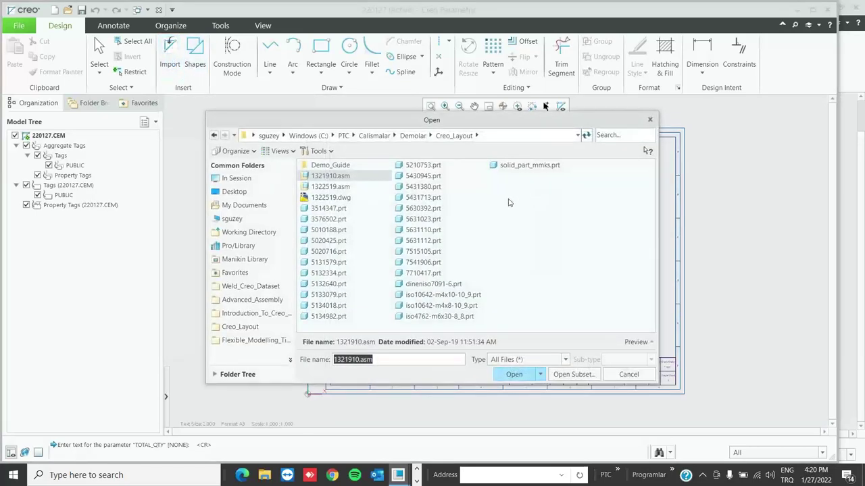
pyautogui.click(319, 198)
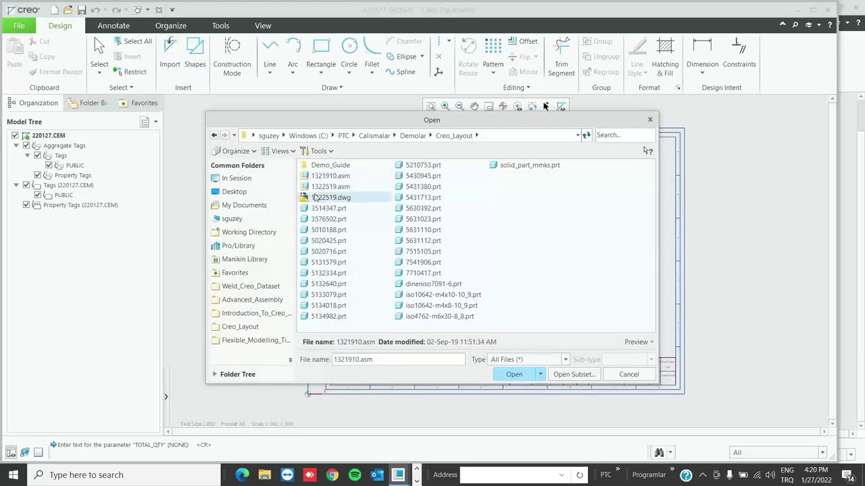
pyautogui.click(566, 360)
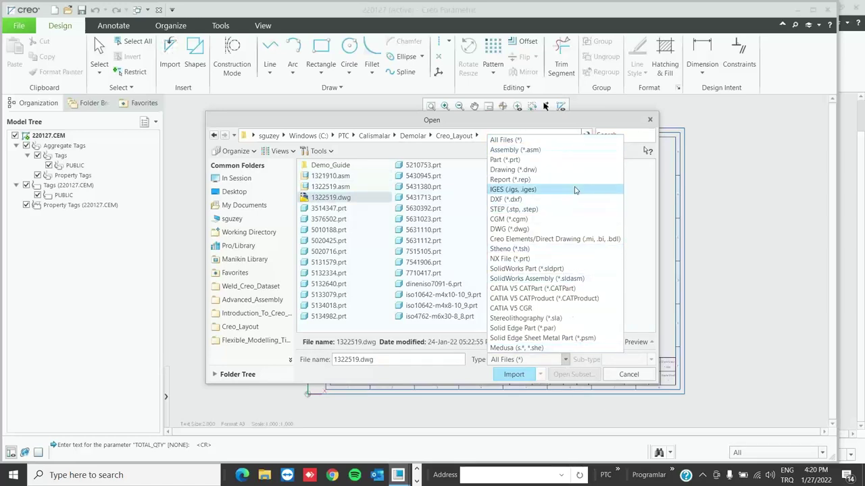
pyautogui.click(653, 236)
pyautogui.doubleClick(331, 198)
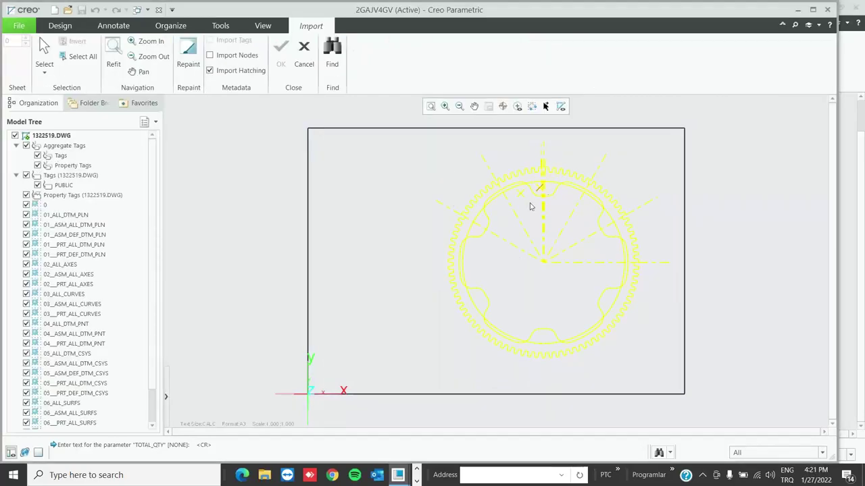
pyautogui.moveTo(383, 141); pyautogui.dragTo(680, 380)
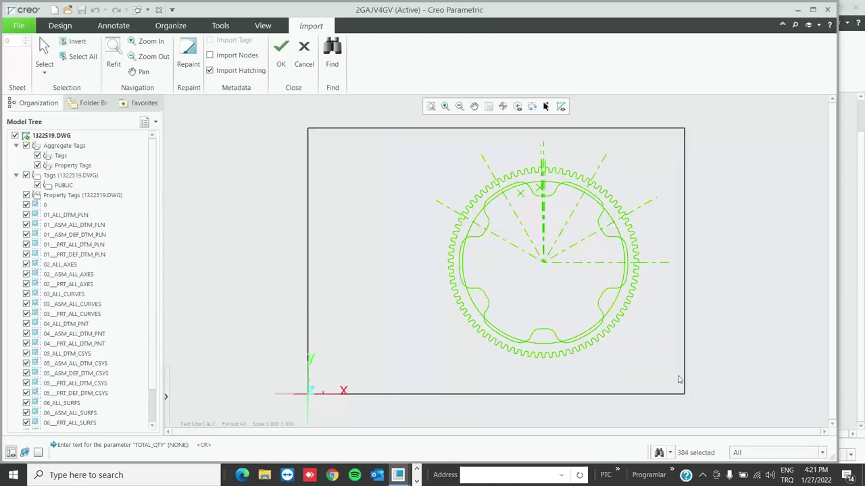
pyautogui.click(284, 57)
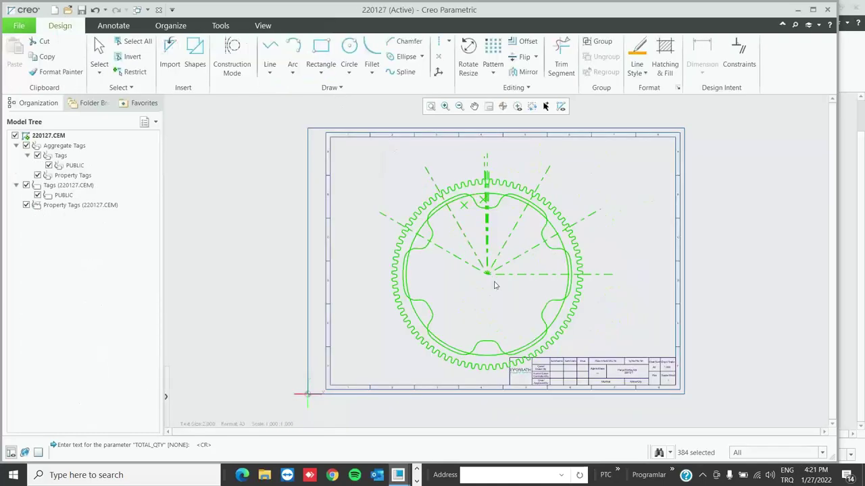
# - Move the imported gear geometry about 57.5 to the left and 11.6 upward on the sheet using Rotate Resize
pyautogui.click(467, 58)
pyautogui.moveTo(498, 262)
pyautogui.mouseDown()
pyautogui.moveTo(455, 234)
pyautogui.moveTo(444, 252)
pyautogui.mouseUp()
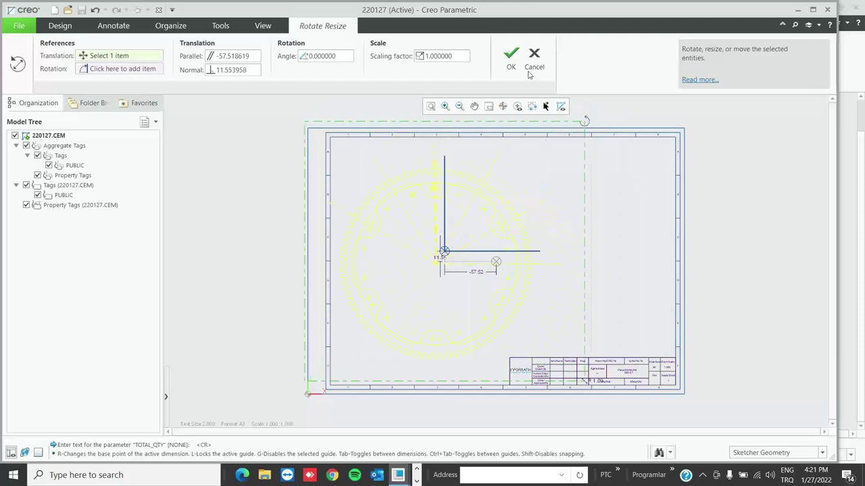
pyautogui.click(511, 58)
pyautogui.click(253, 213)
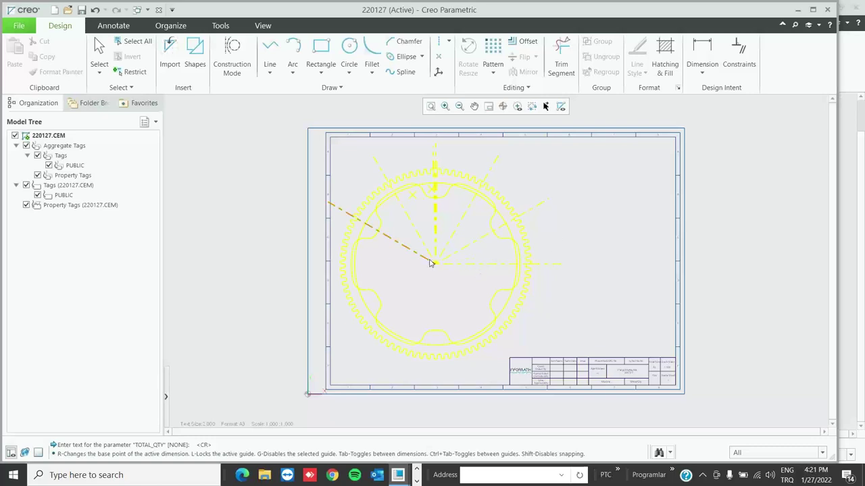
# - Examine the dimensioned gear in layout 5134423.CEM for comparison and return to layout 220127.CEM
pyautogui.click(146, 10)
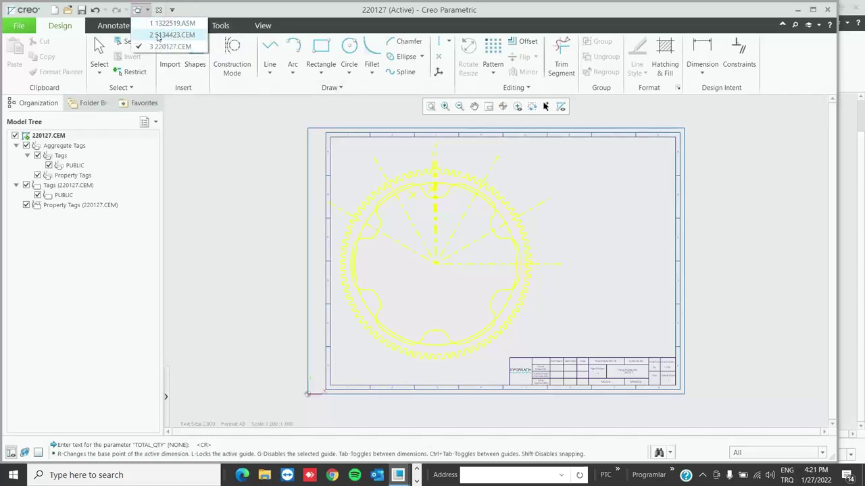
pyautogui.click(166, 35)
pyautogui.scroll(3, 378, 164)
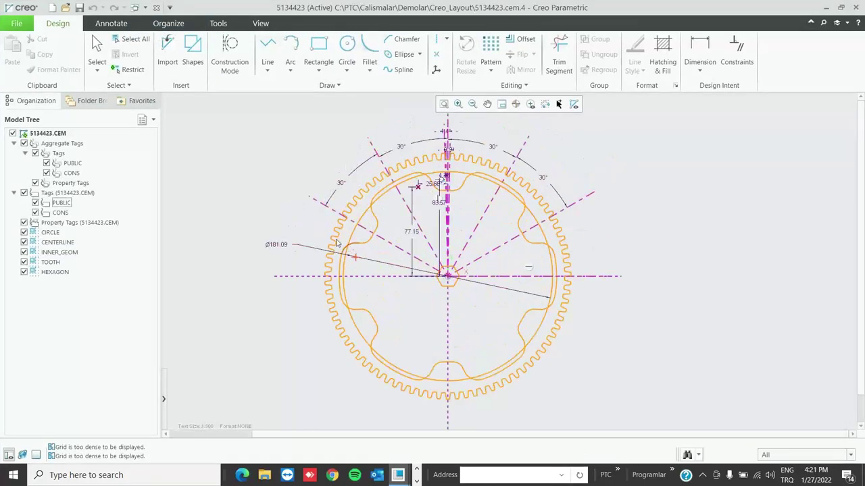
pyautogui.click(144, 7)
pyautogui.click(168, 44)
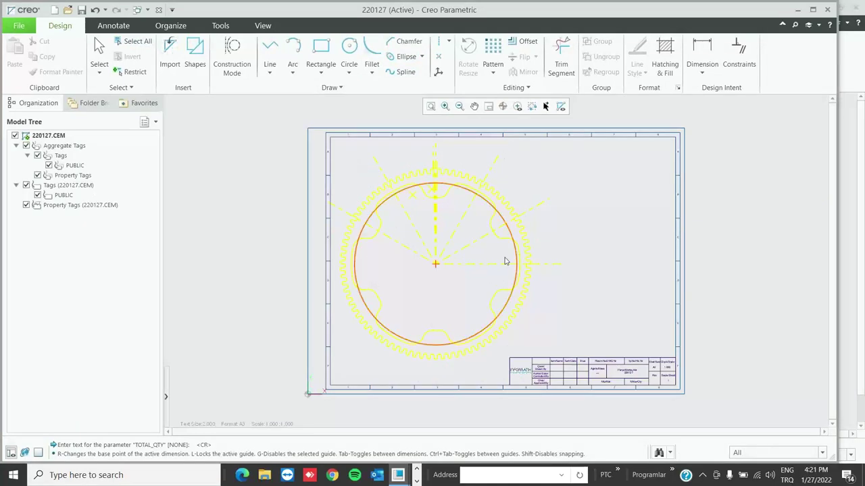
pyautogui.moveTo(488, 371); pyautogui.dragTo(407, 186)
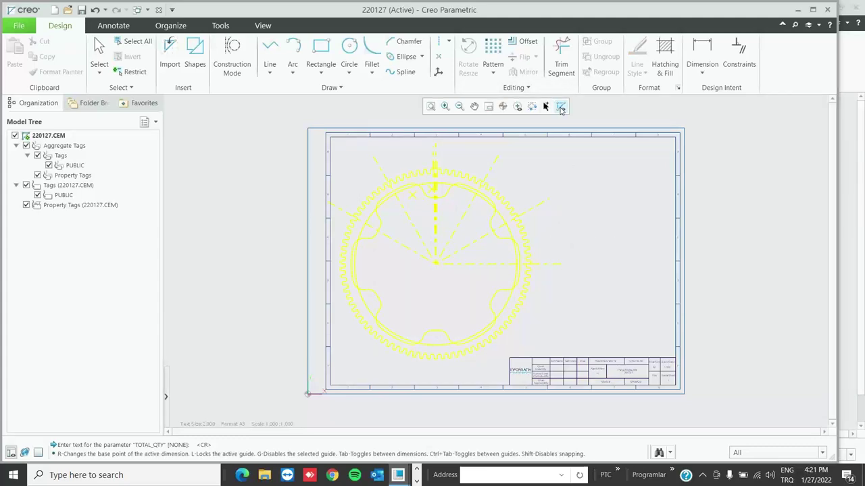
pyautogui.hotkey('ctrl', 'a')
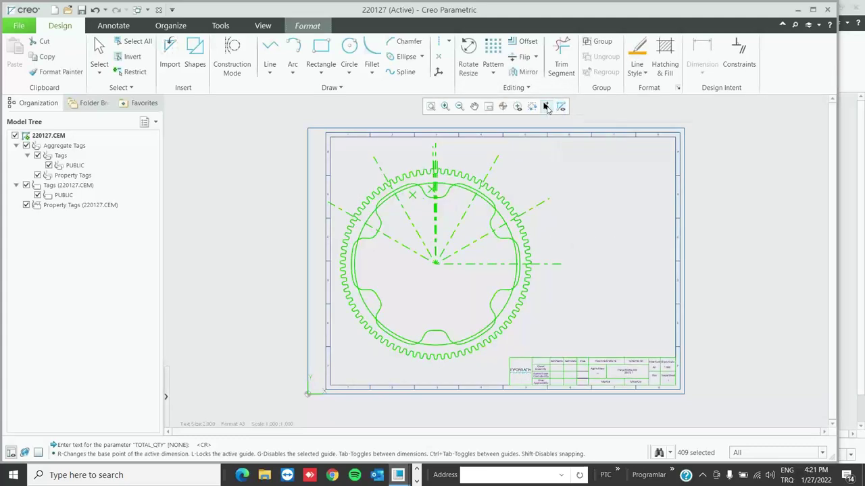
pyautogui.click(571, 197)
pyautogui.moveTo(325, 167); pyautogui.dragTo(544, 353)
pyautogui.click(585, 299)
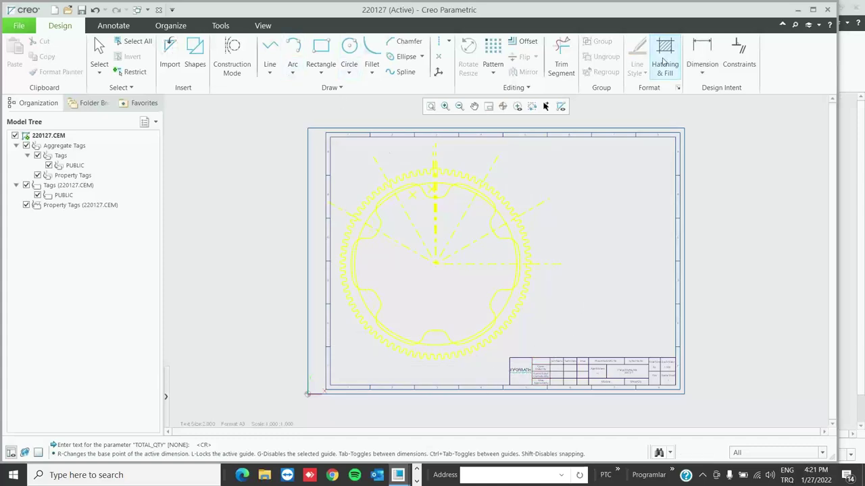
# - Dimension the angle between the two inclined centerlines on the gear's upper-left side, placing it outside the teeth
pyautogui.click(702, 72)
pyautogui.click(718, 83)
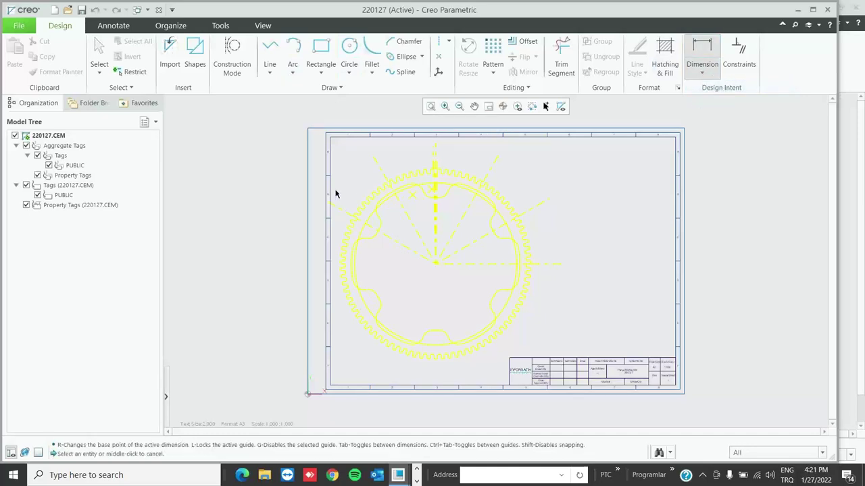
pyautogui.scroll(3, 330, 194)
pyautogui.click(344, 221)
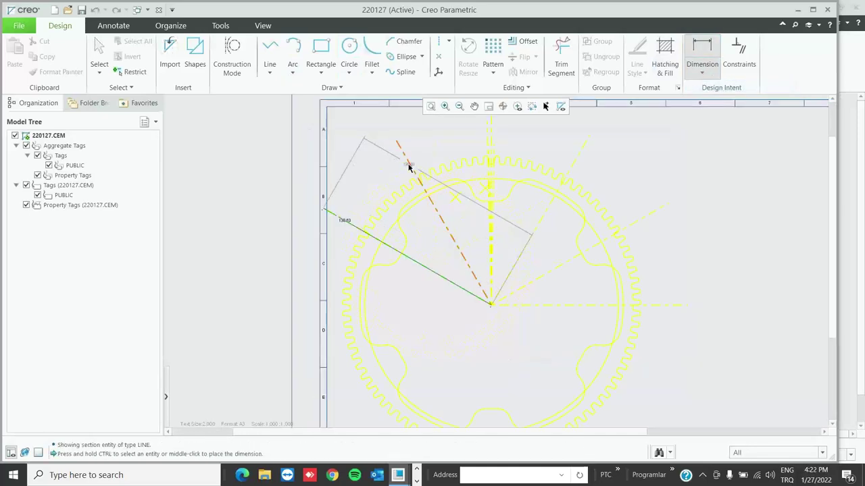
pyautogui.keyDown('ctrl'); pyautogui.click(411, 169); pyautogui.keyUp('ctrl')
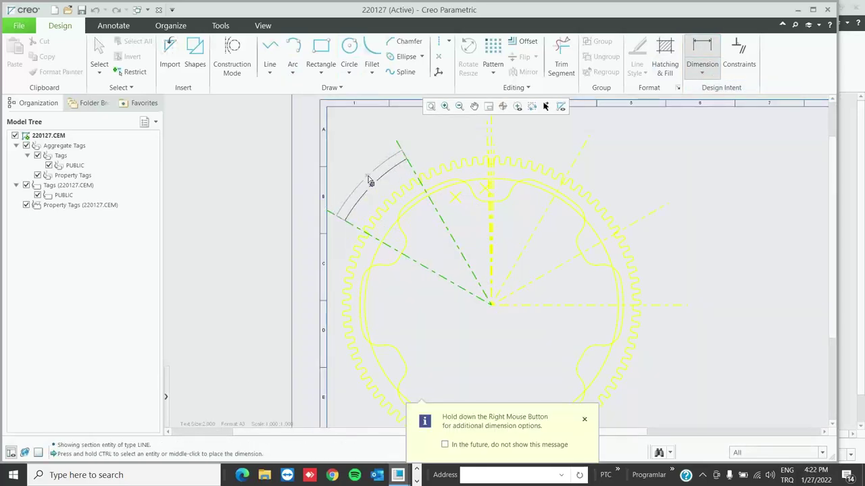
pyautogui.middleClick(369, 182)
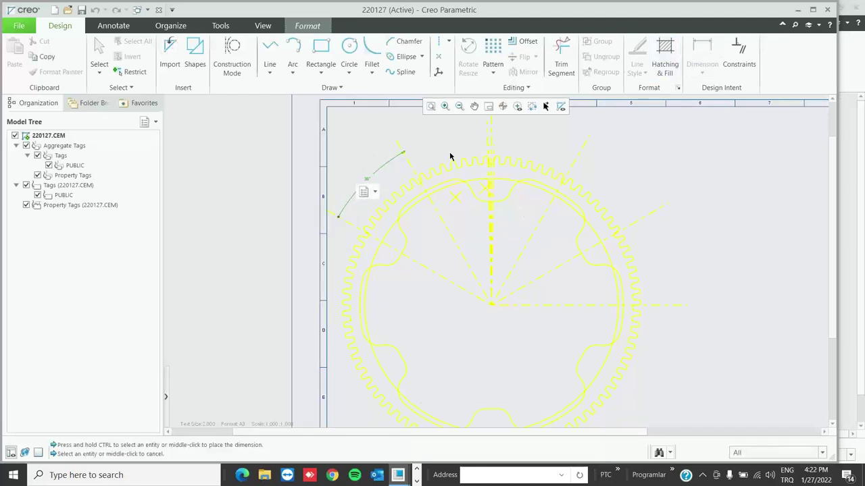
# - Dimension the angle between the steeper upper-left centerline and the adjacent near-vertical centerline at the gear's top
pyautogui.click(412, 166)
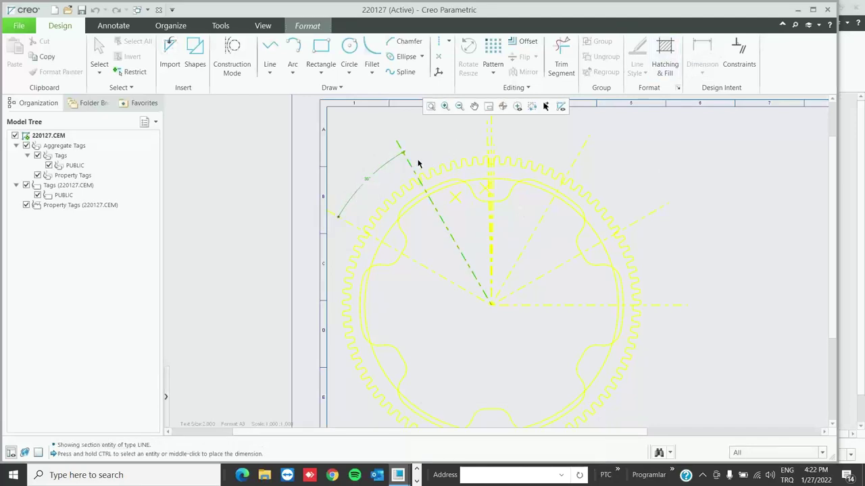
pyautogui.click(485, 144)
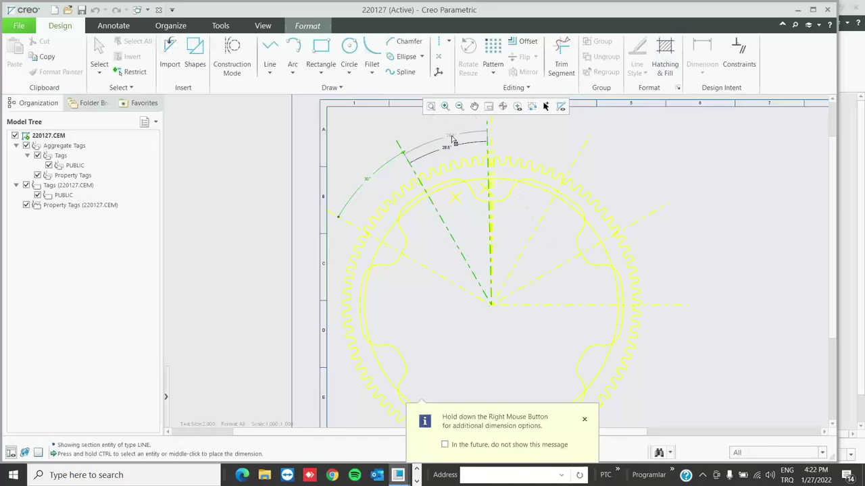
pyautogui.middleClick(587, 145)
# - Dimension the diameter of the gear's full inner circle, placing the text outside the gear's upper-right side
pyautogui.scroll(-3, 622, 162)
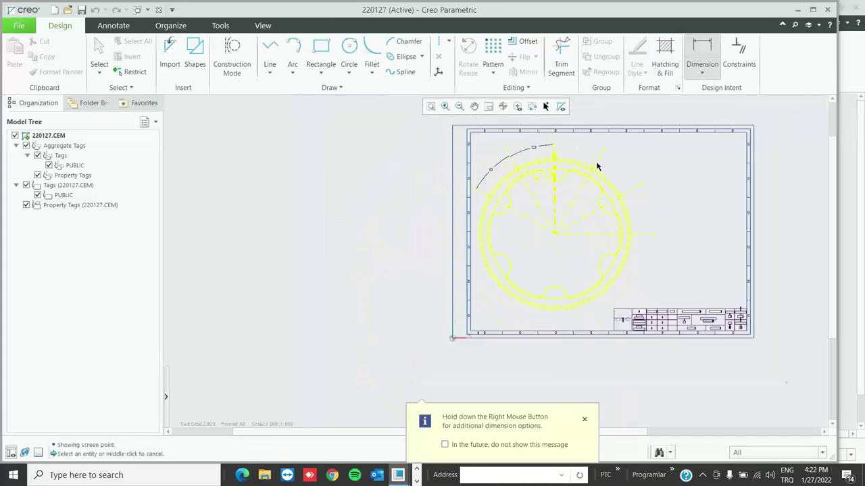
pyautogui.scroll(2, 521, 150)
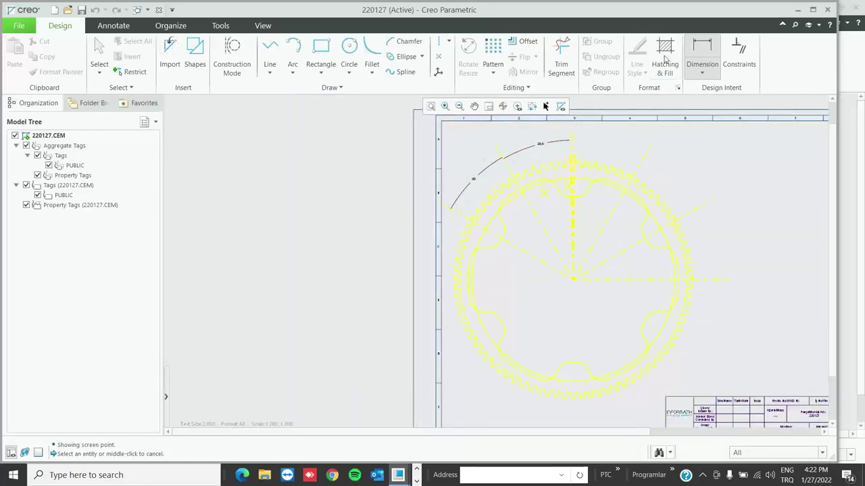
pyautogui.click(615, 188)
pyautogui.moveTo(704, 167); pyautogui.dragTo(723, 169, button='right')
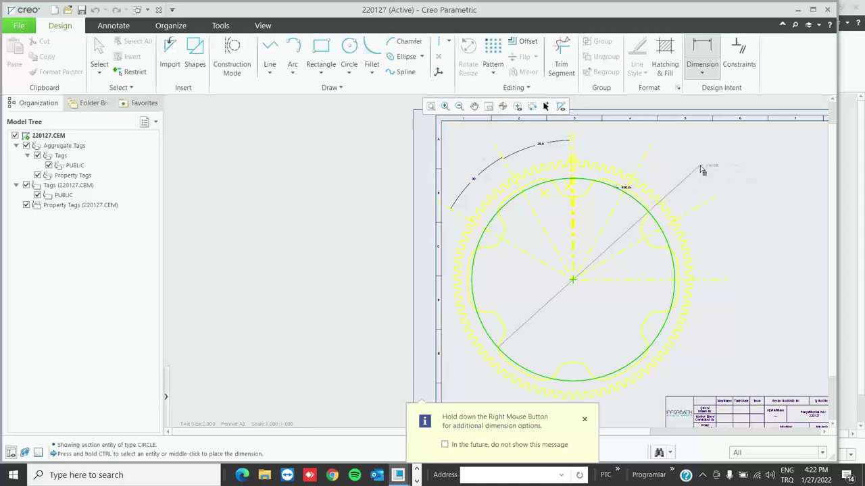
pyautogui.middleClick(709, 173)
pyautogui.scroll(3, 714, 176)
pyautogui.scroll(2, 709, 162)
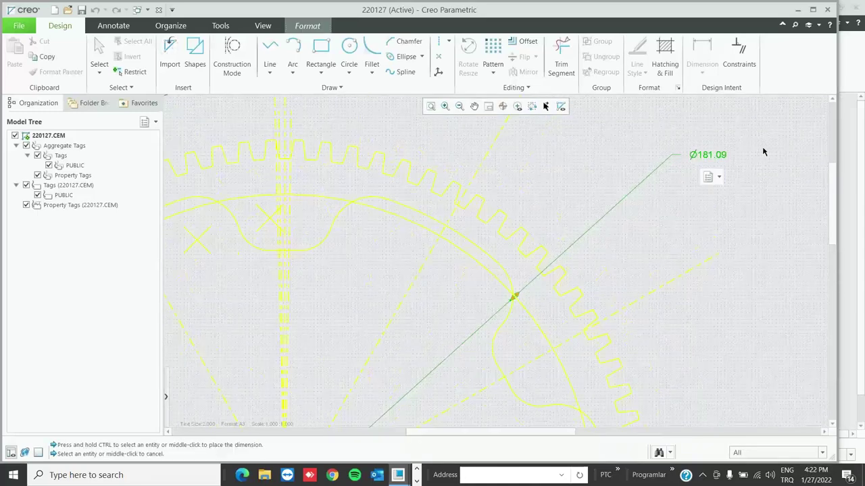
# - Check the reference gear's dimensions in layout 5134423.CEM once more, then switch back to layout 220127.CEM
pyautogui.click(139, 10)
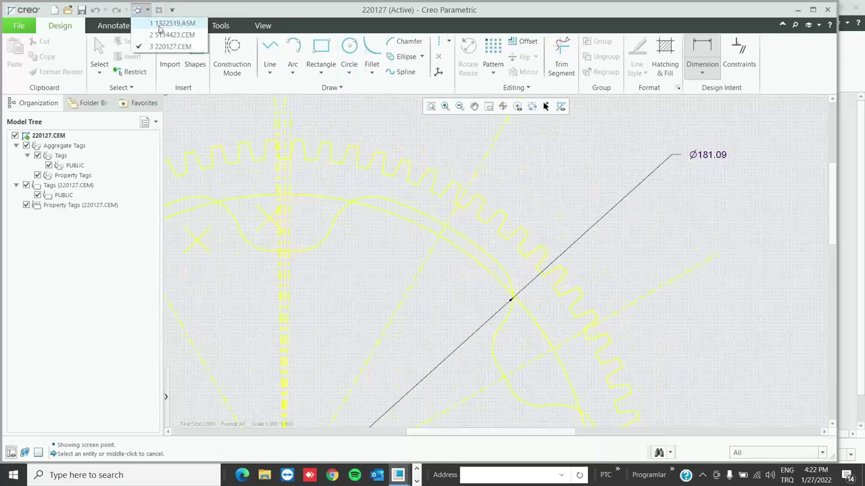
pyautogui.click(172, 34)
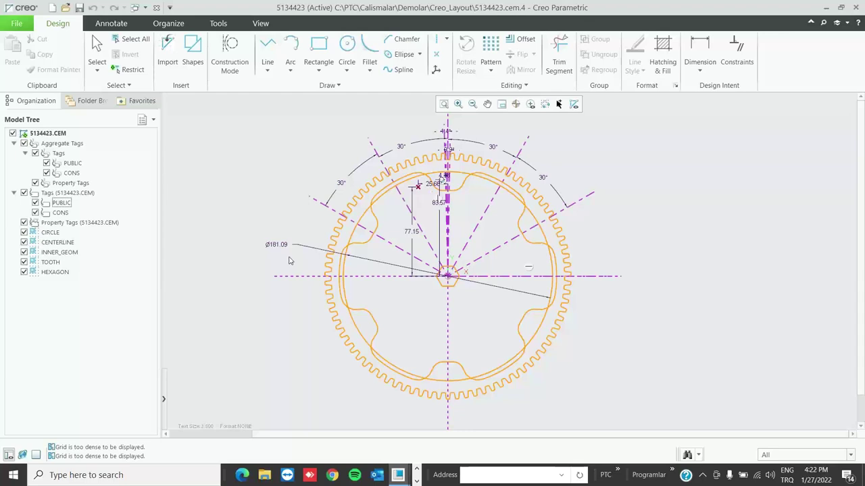
pyautogui.click(138, 8)
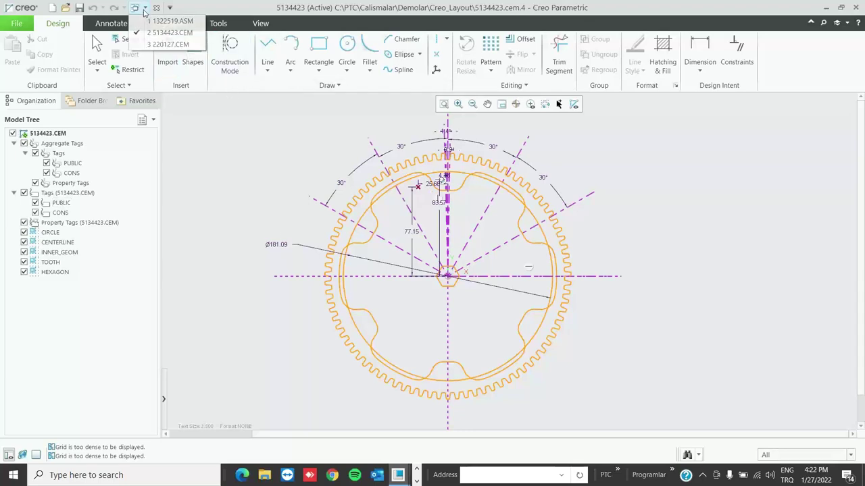
pyautogui.click(162, 44)
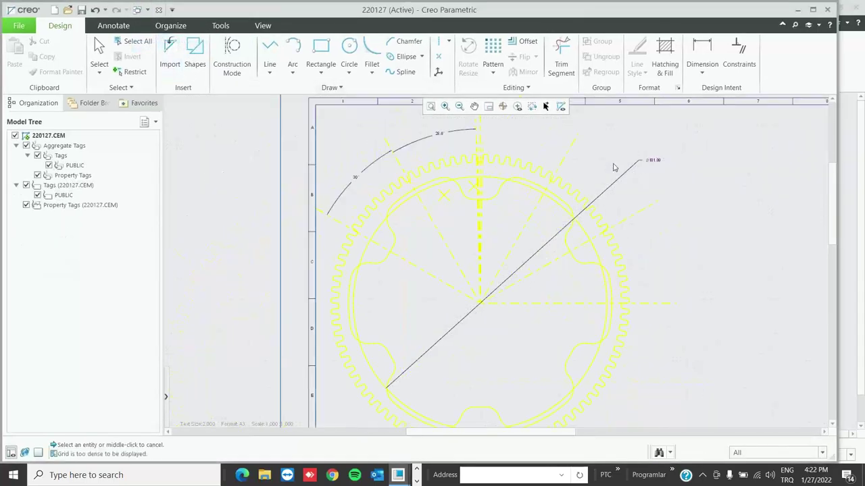
# - Erase the current layout 220127.CEM from the session
pyautogui.click(18, 25)
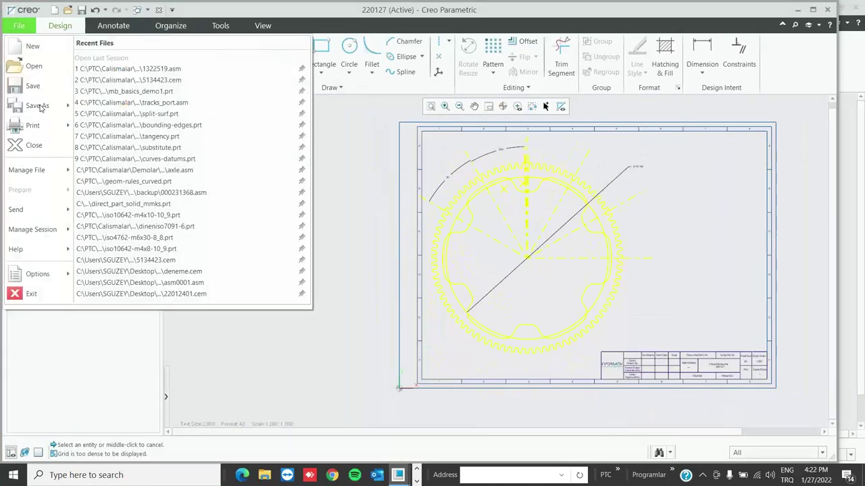
pyautogui.moveTo(38, 231)
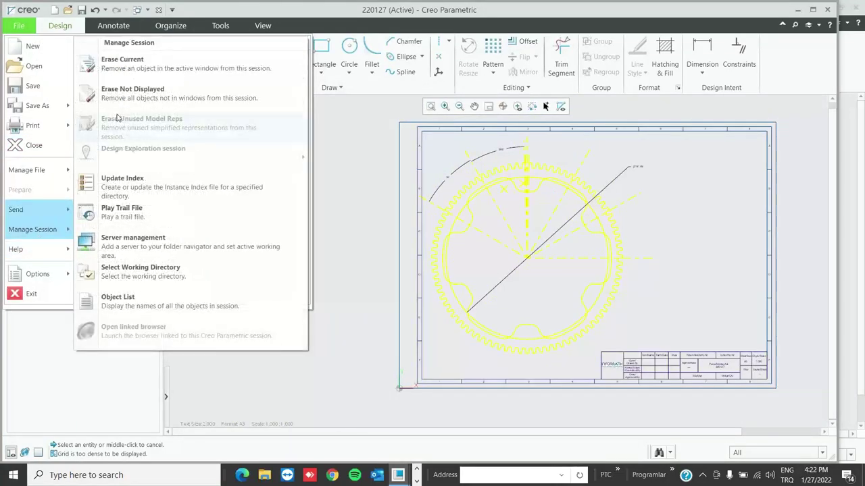
pyautogui.click(125, 63)
pyautogui.click(445, 275)
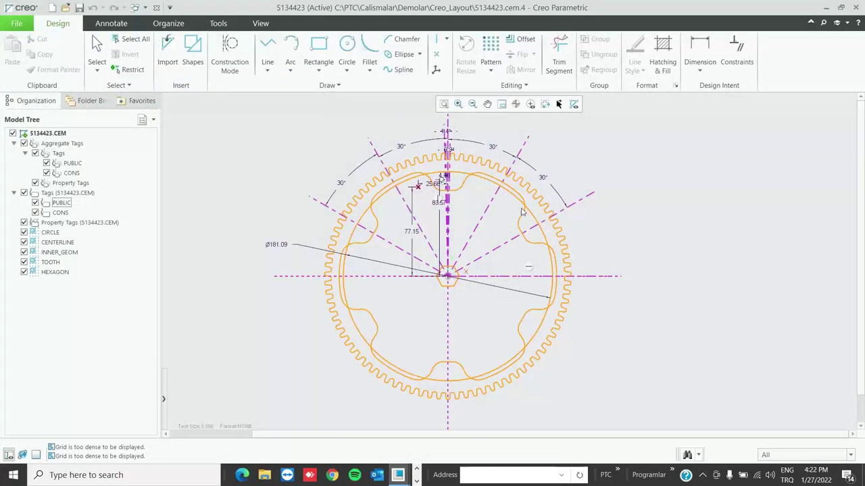
pyautogui.click(52, 233)
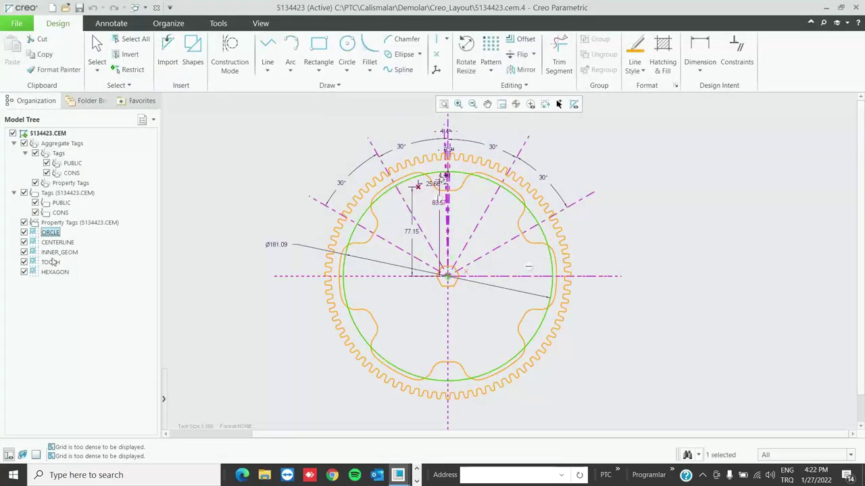
pyautogui.keyDown('shift'); pyautogui.click(54, 271); pyautogui.keyUp('shift')
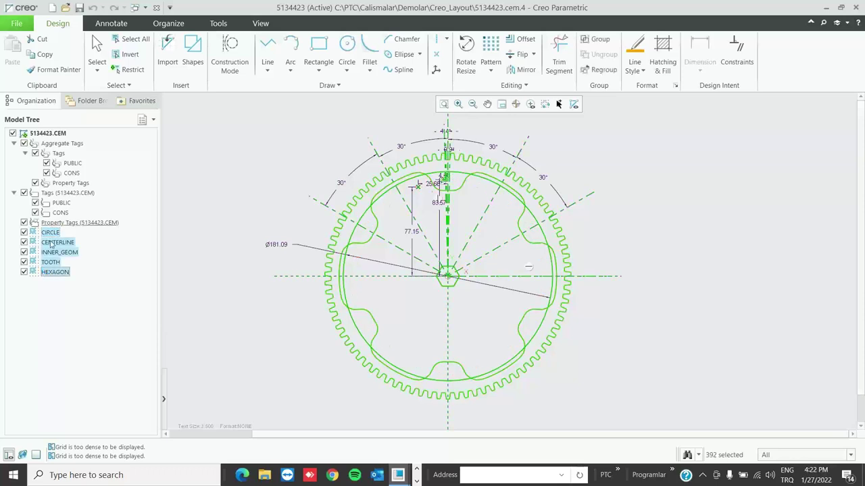
pyautogui.rightClick(51, 245)
pyautogui.rightClick(237, 194)
pyautogui.moveTo(322, 303)
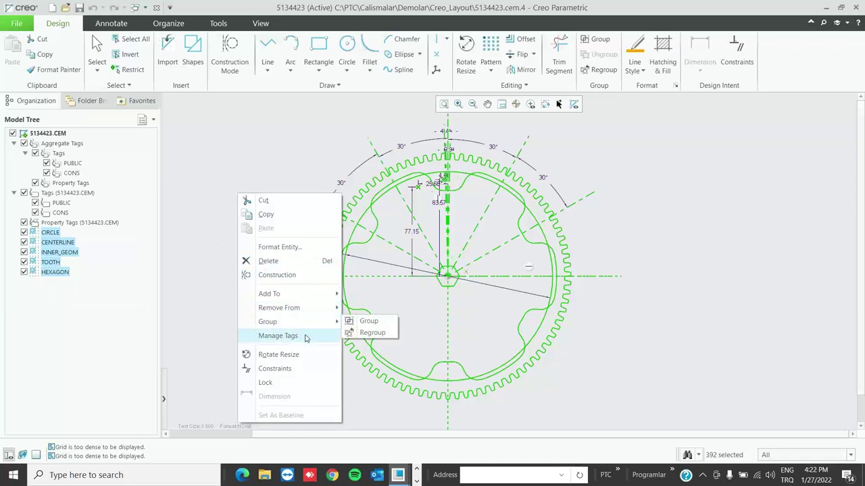
pyautogui.click(284, 335)
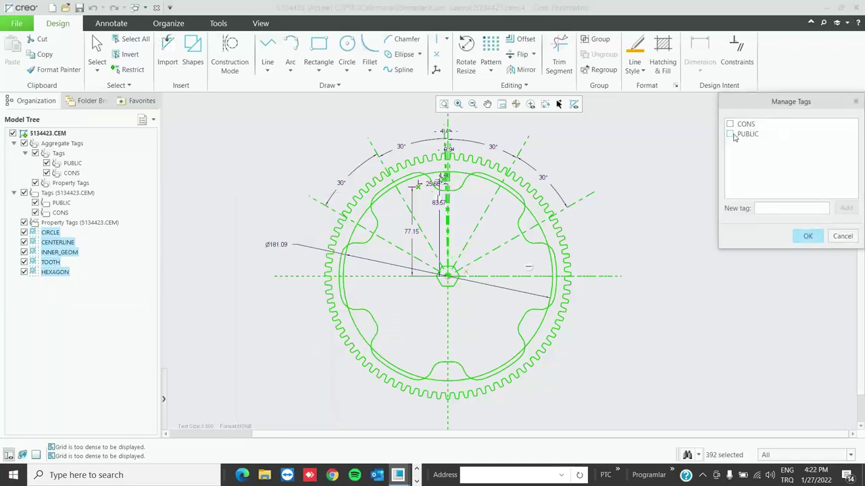
pyautogui.click(843, 236)
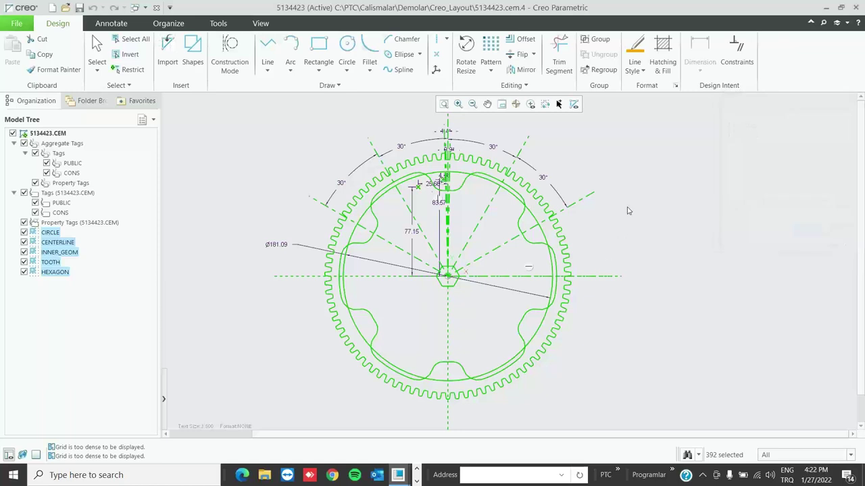
pyautogui.click(283, 265)
pyautogui.click(46, 274)
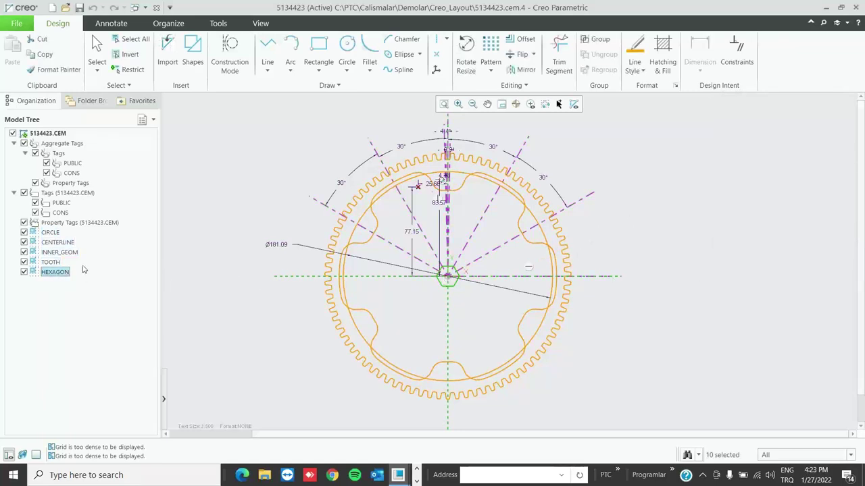
pyautogui.rightClick(595, 223)
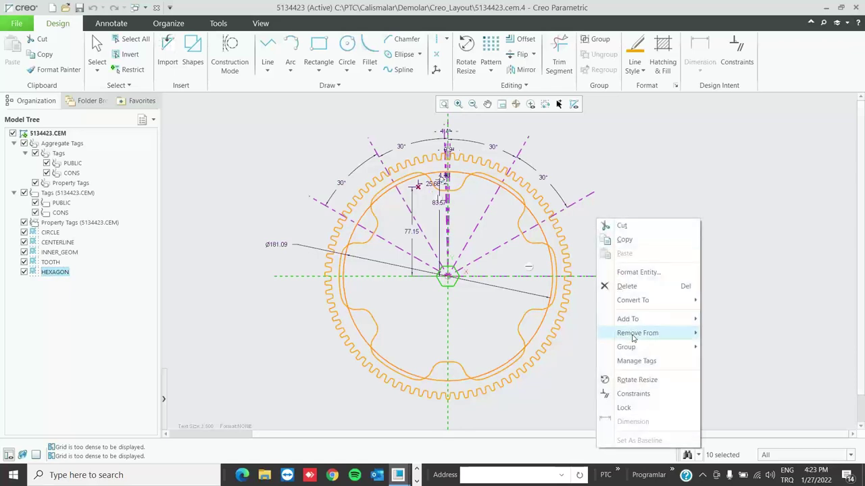
pyautogui.moveTo(649, 332)
pyautogui.click(787, 258)
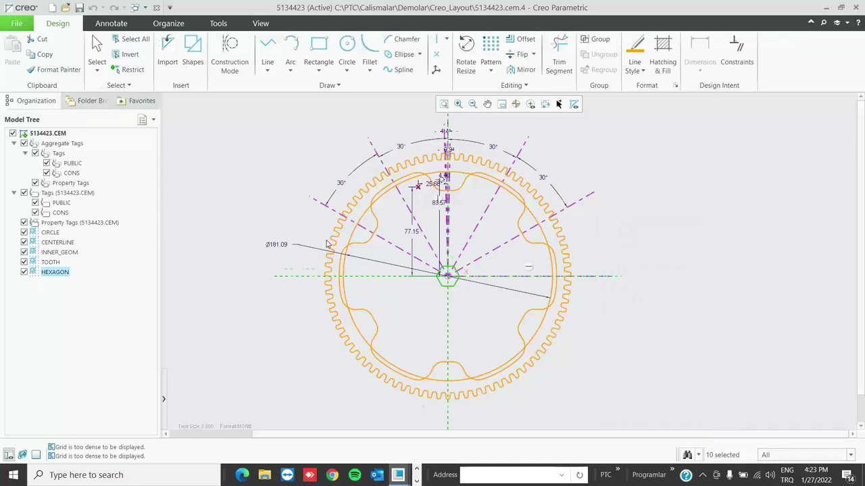
# - Try to assign the PUBLIC tag to all nodes from CIRCLE to HEXAGON in layout 5134423.CEM
pyautogui.scroll(-1, 327, 244)
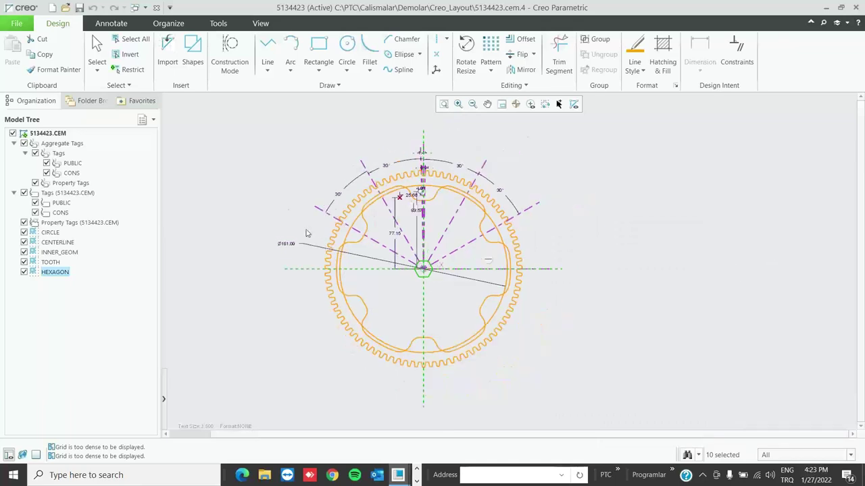
pyautogui.keyDown('shift'); pyautogui.click(50, 232); pyautogui.keyUp('shift')
pyautogui.rightClick(248, 221)
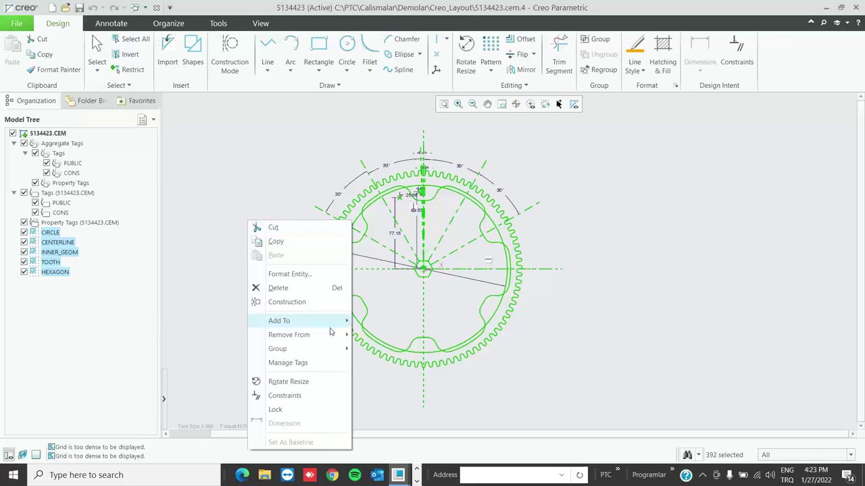
pyautogui.click(314, 362)
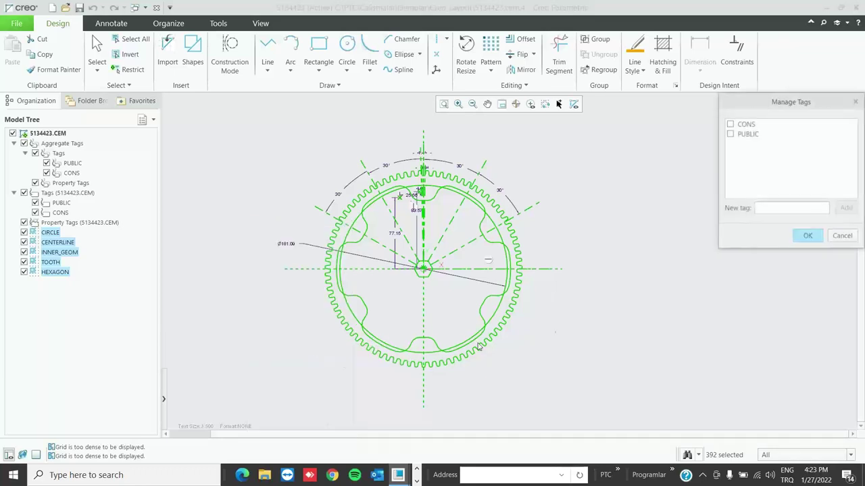
pyautogui.click(739, 135)
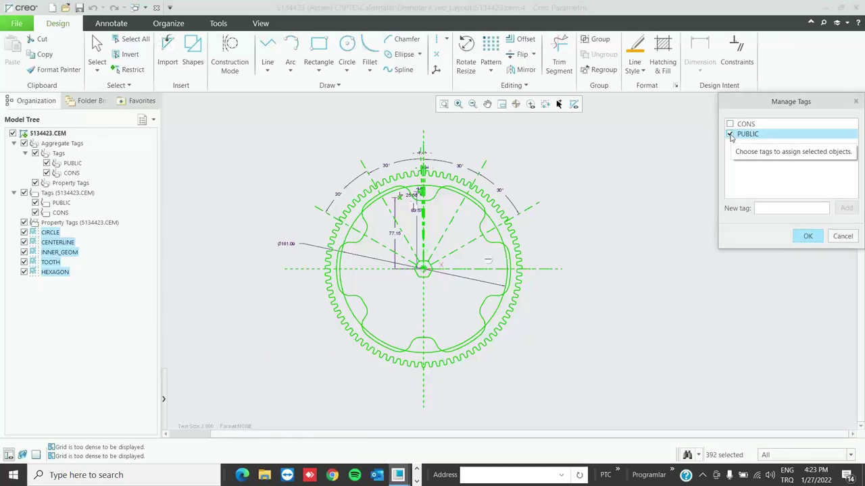
pyautogui.click(837, 236)
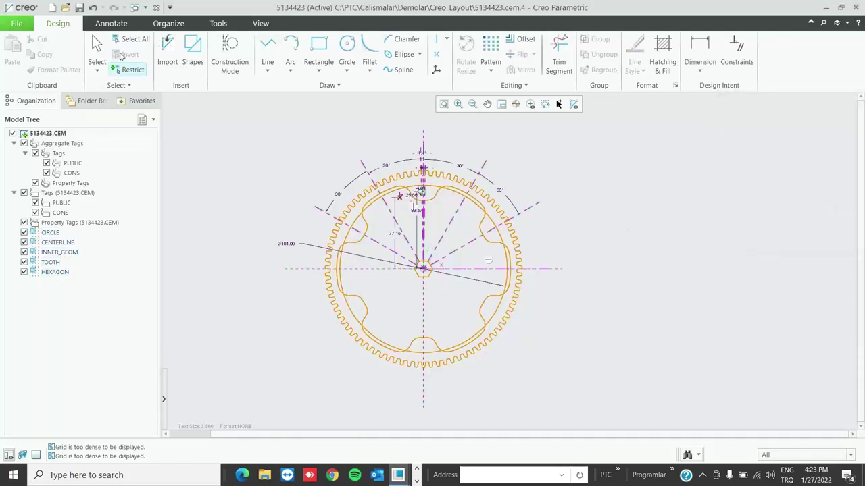
# - Assemble layout 5134423.CEM into assembly 1322519.ASM and move the insertion point directly below the ACS0 coordinate system
pyautogui.click(138, 8)
pyautogui.click(170, 31)
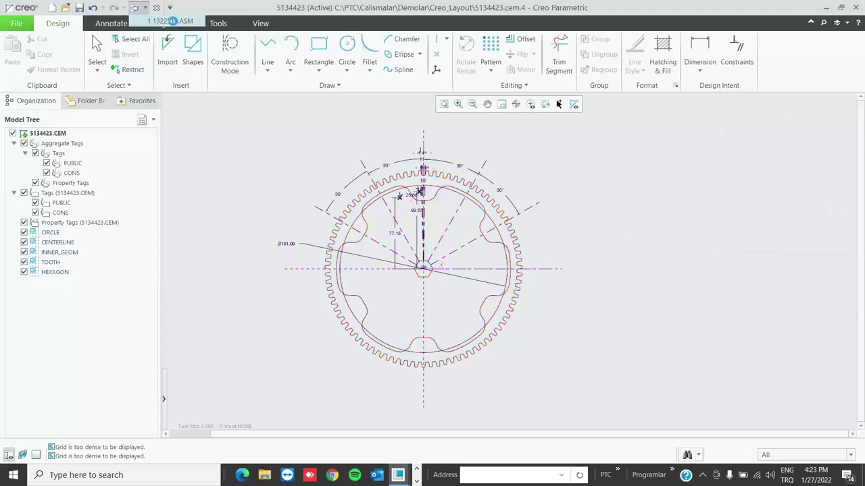
pyautogui.hotkey('ctrl', 'd')
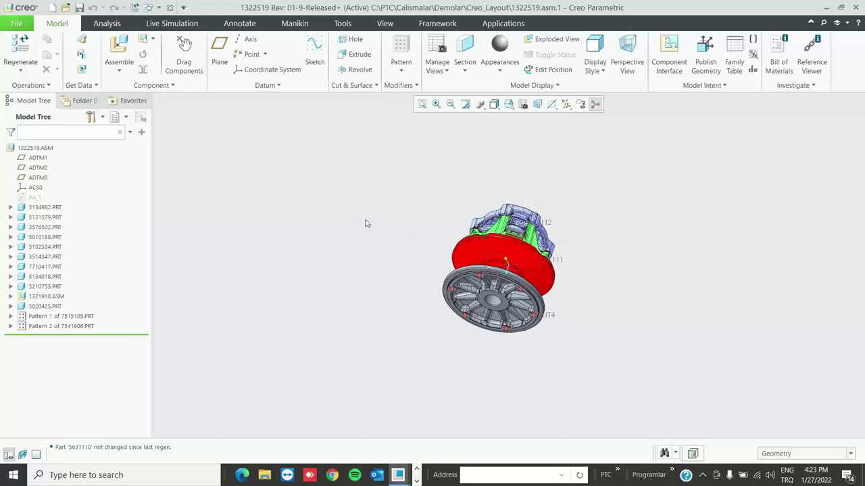
pyautogui.click(120, 43)
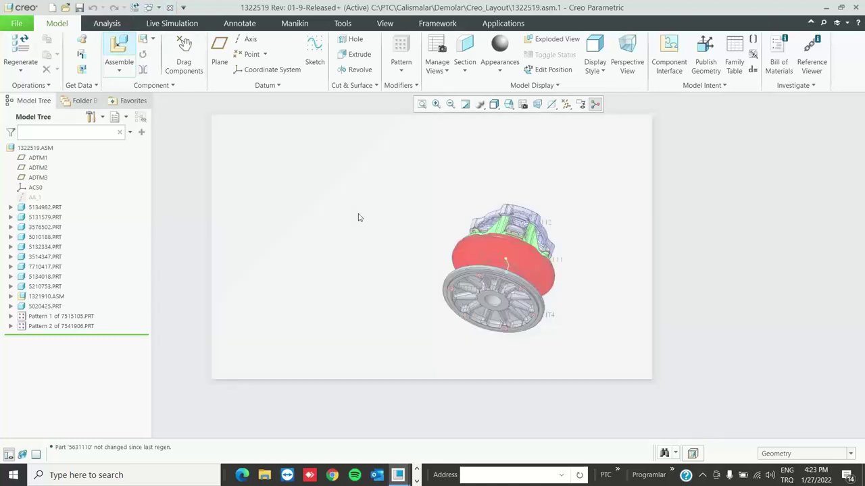
pyautogui.click(231, 179)
pyautogui.doubleClick(334, 298)
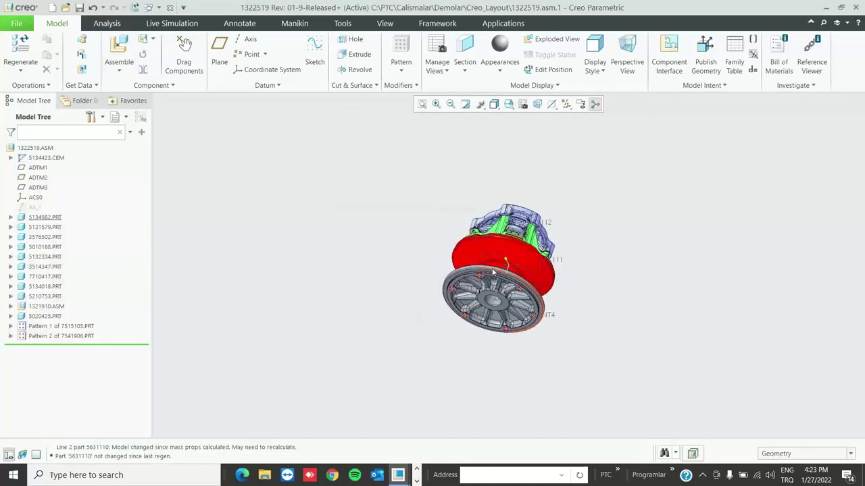
pyautogui.moveTo(75, 348); pyautogui.dragTo(34, 204)
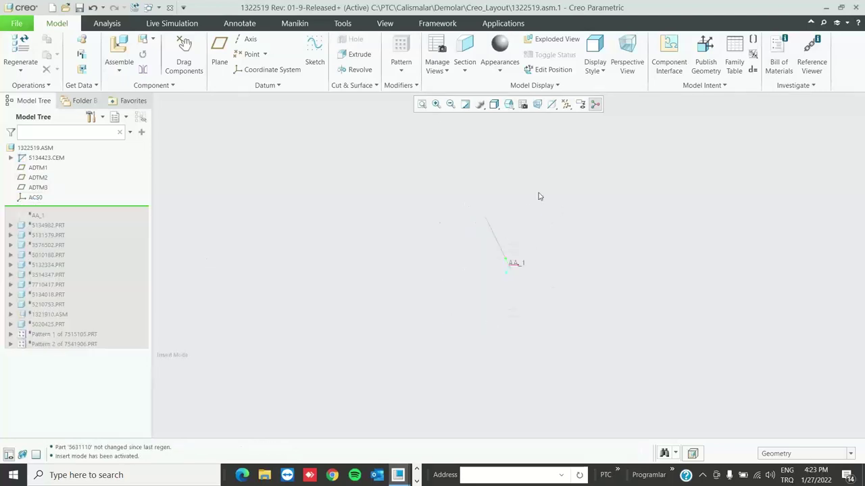
# - In layout 5134423.CEM, assign the PUBLIC tag to the CIRCLE, CENTERLINE, INNER_GEOM, TOOTH and HEXAGON nodes
pyautogui.click(147, 7)
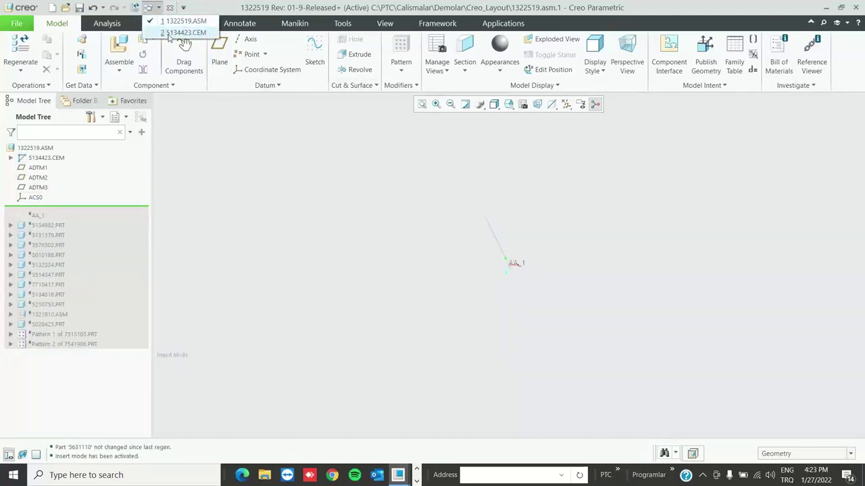
pyautogui.click(165, 31)
pyautogui.click(50, 232)
pyautogui.keyDown('shift'); pyautogui.click(54, 272); pyautogui.keyUp('shift')
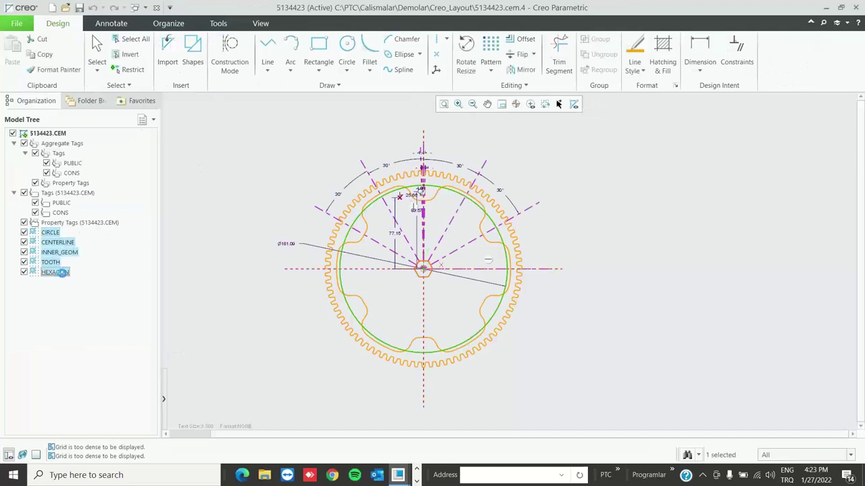
pyautogui.rightClick(197, 201)
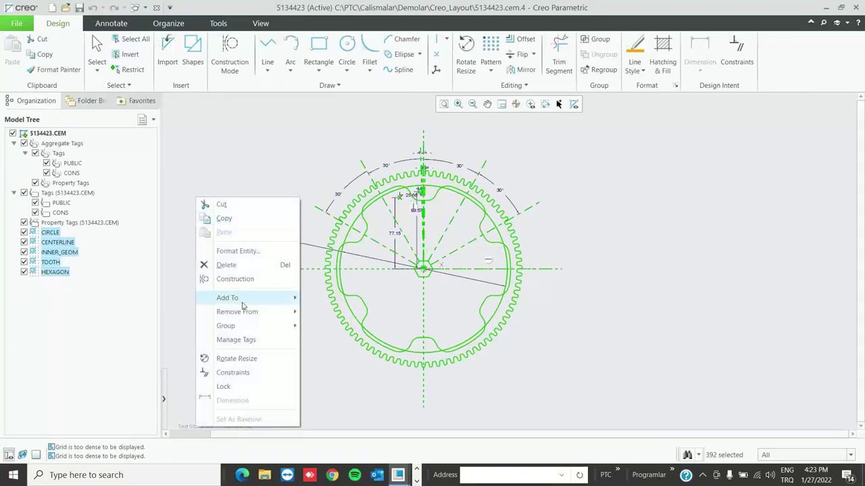
pyautogui.click(236, 340)
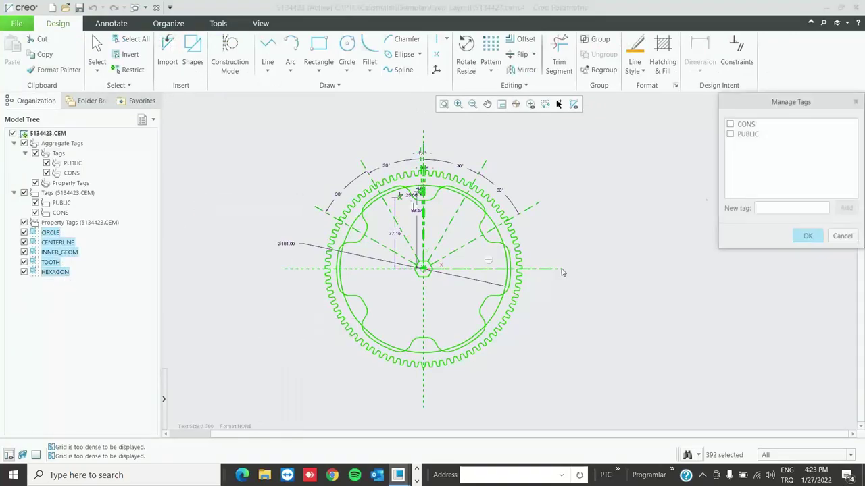
pyautogui.click(817, 245)
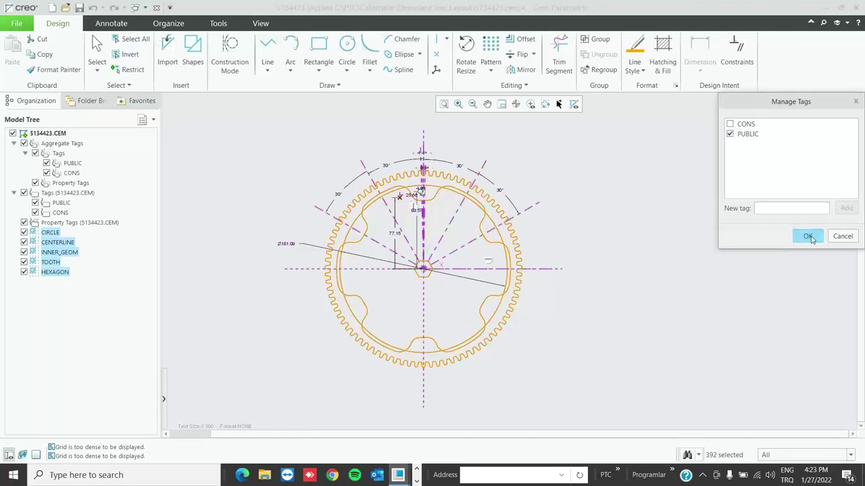
# - Switch to the open assembly 1322519.ASM that contains the assembled layout 5134423.CEM
pyautogui.click(144, 9)
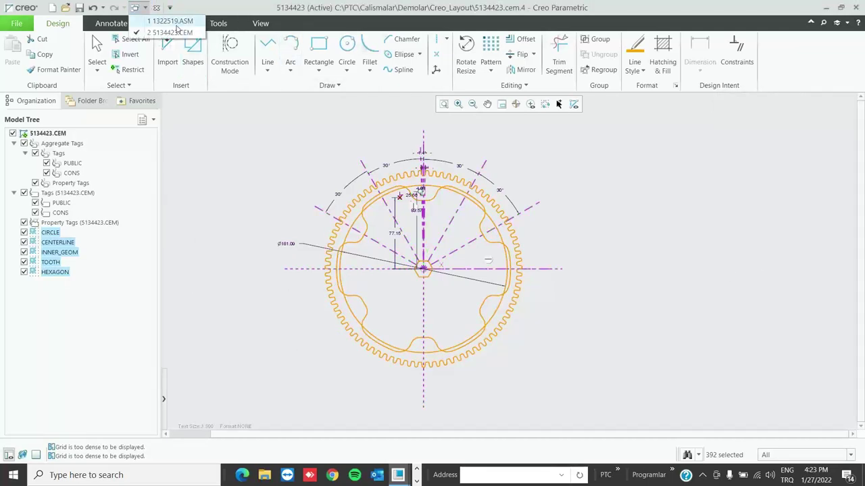
pyautogui.click(162, 20)
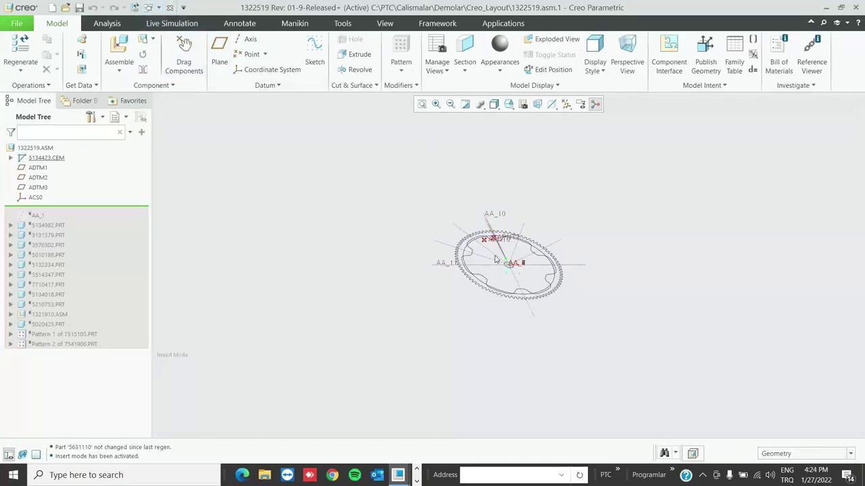
pyautogui.scroll(-1, 512, 265)
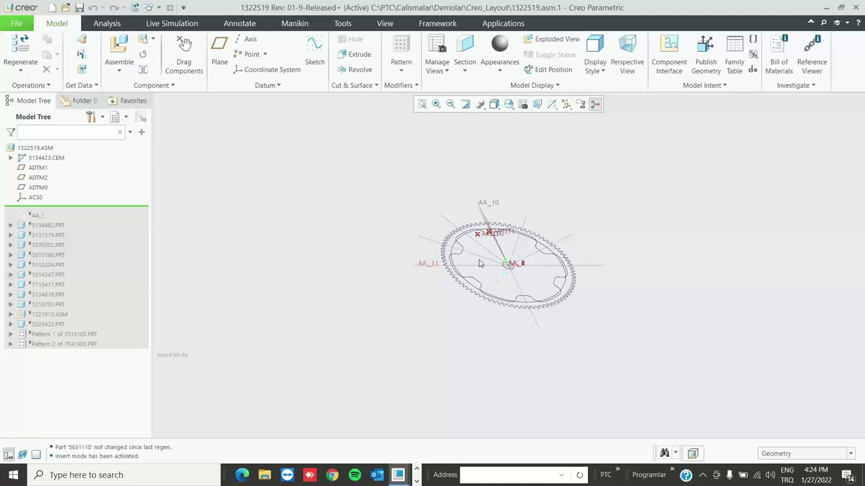
pyautogui.scroll(-5, 479, 264)
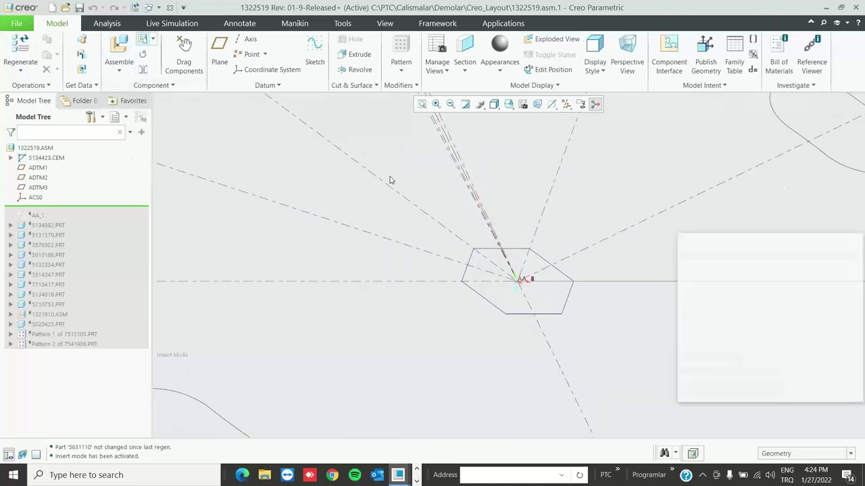
# - Create a solid part named ORNEK in the assembly and place it with a Default constraint
pyautogui.write('ornek')
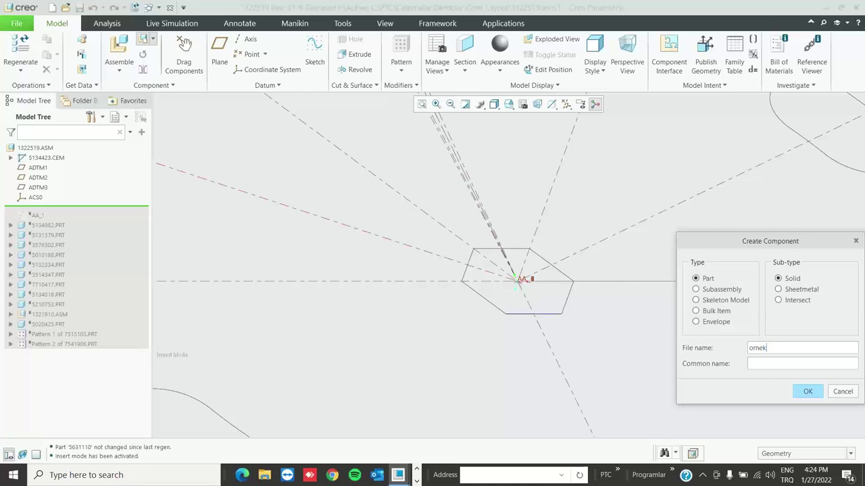
pyautogui.press('Return')
pyautogui.press('Return')
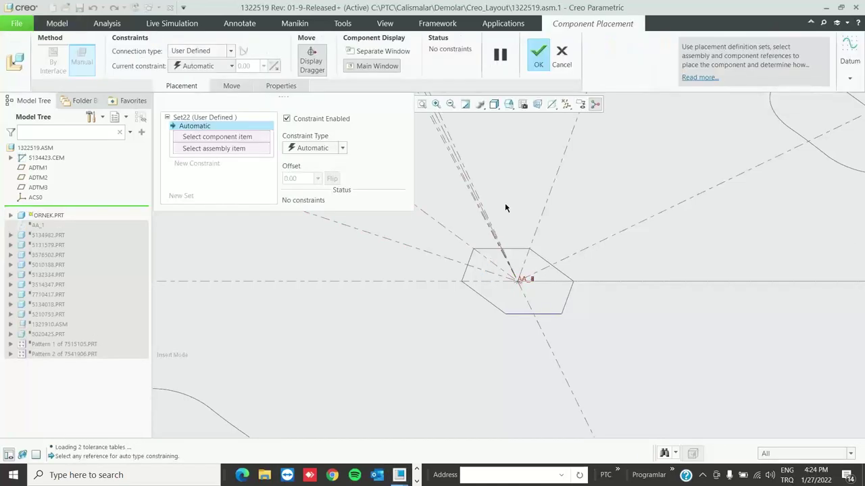
pyautogui.rightClick(505, 203)
pyautogui.click(537, 323)
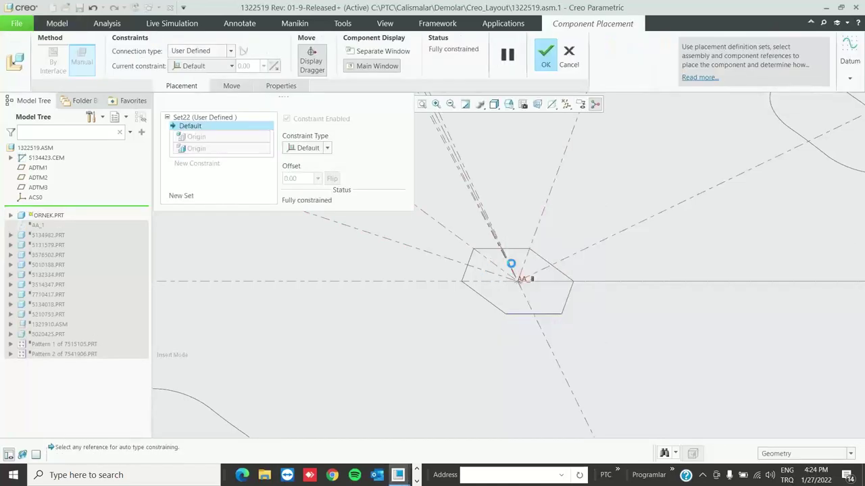
pyautogui.middleClick(512, 264)
# - Activate ORNEK.PRT and start a Copy Geometry feature with one edge of the layout's central hexagon as chain reference
pyautogui.scroll(-3, 517, 270)
pyautogui.scroll(2, 517, 257)
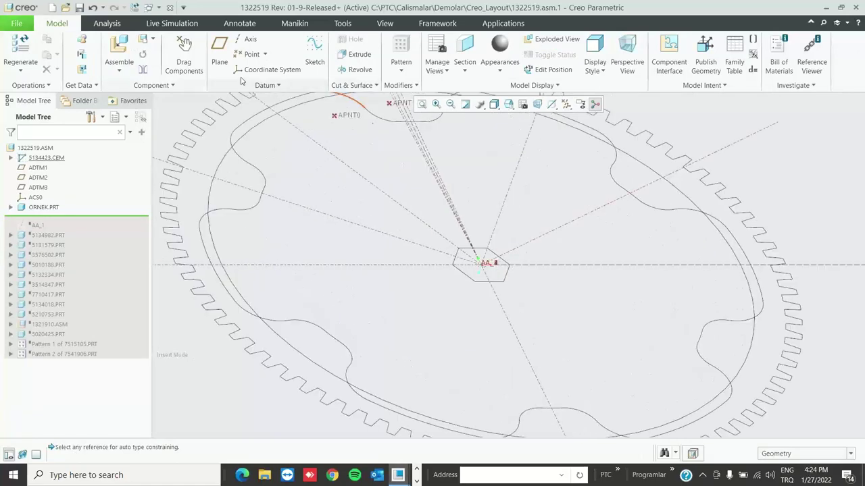
pyautogui.click(43, 207)
pyautogui.click(58, 160)
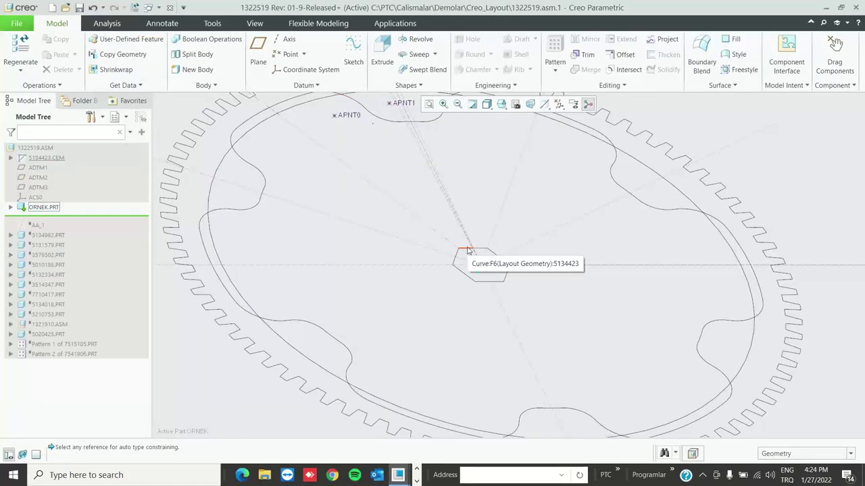
pyautogui.click(117, 54)
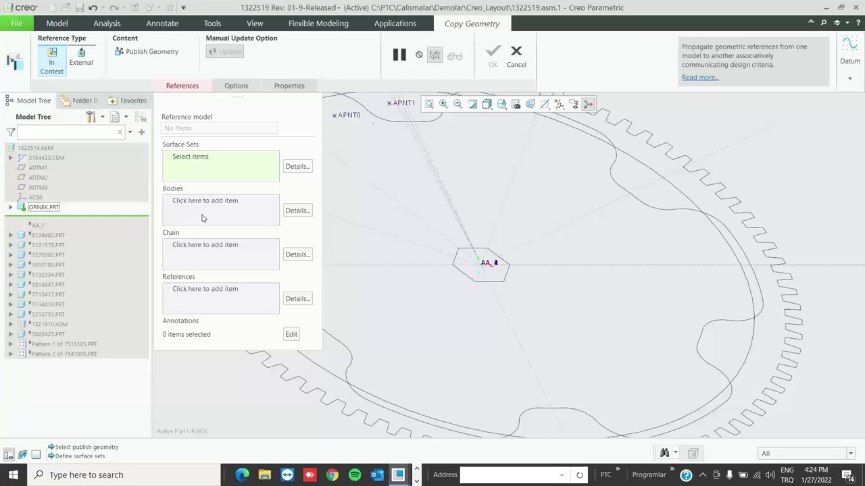
pyautogui.click(208, 256)
pyautogui.click(481, 249)
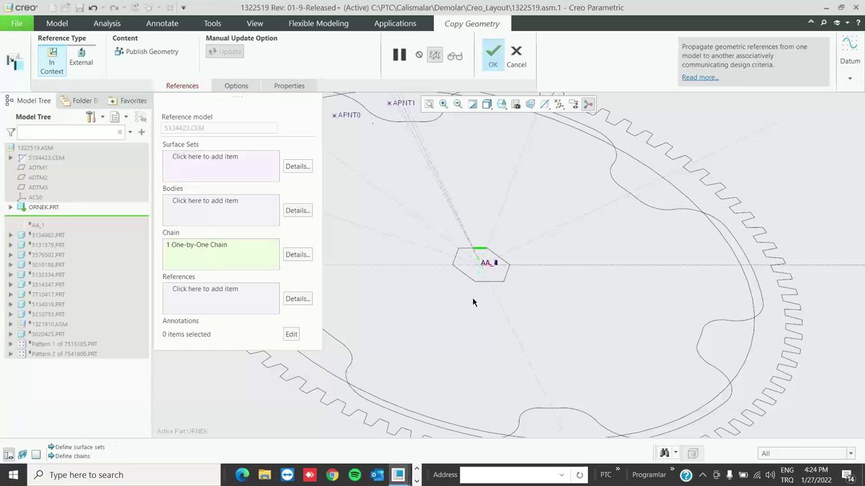
pyautogui.click(297, 255)
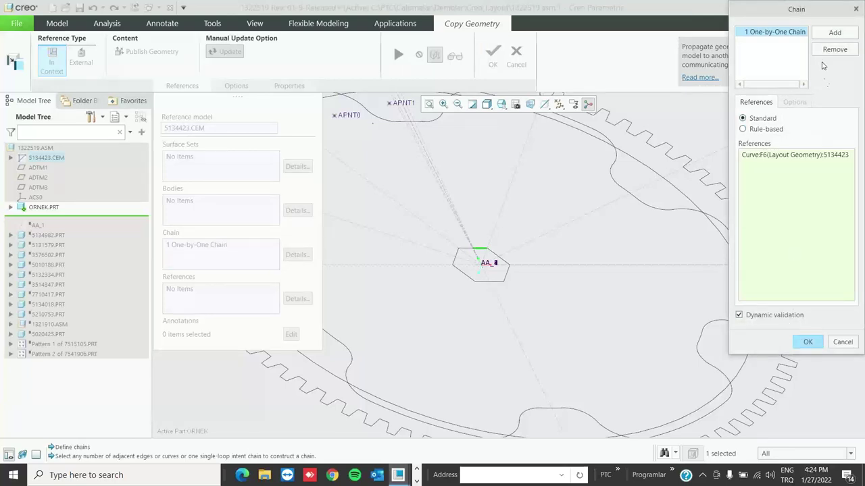
pyautogui.click(780, 130)
pyautogui.click(780, 200)
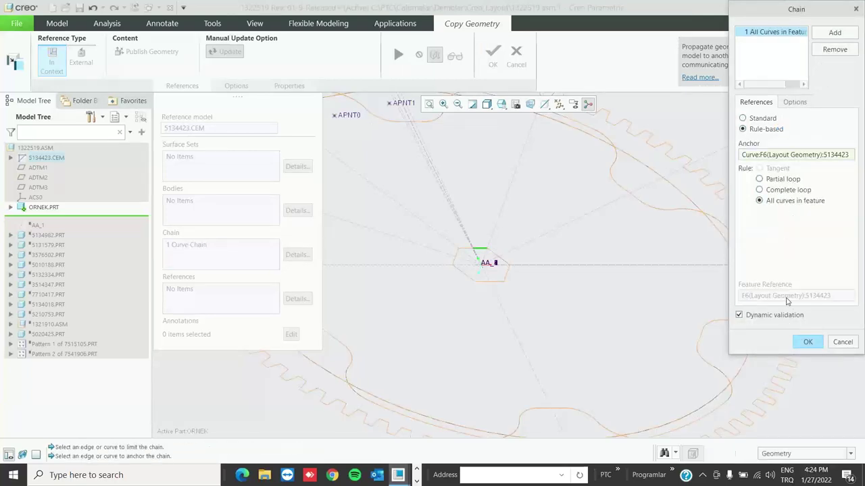
pyautogui.click(764, 121)
pyautogui.rightClick(772, 170)
pyautogui.click(801, 183)
pyautogui.click(842, 342)
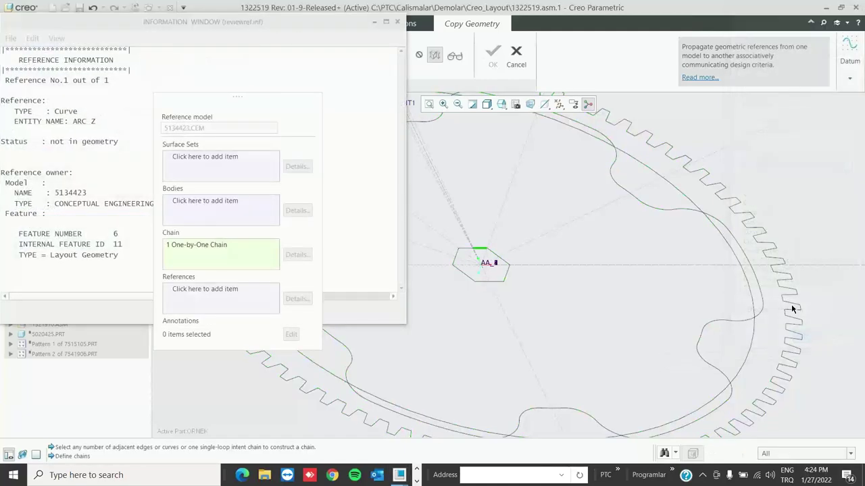
pyautogui.click(397, 21)
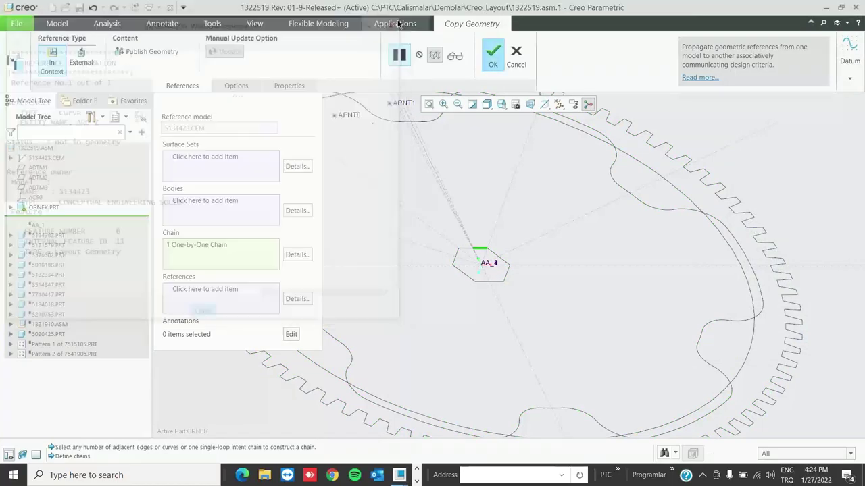
# - Redefine the chain as a rule-based complete loop around the central hexagon and finish the Copy Geometry feature
pyautogui.click(297, 255)
pyautogui.click(765, 129)
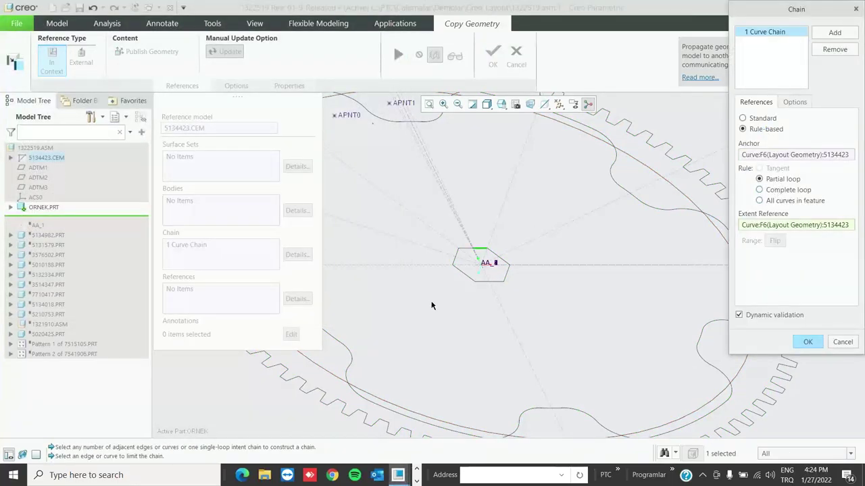
pyautogui.scroll(-2, 488, 289)
pyautogui.click(786, 191)
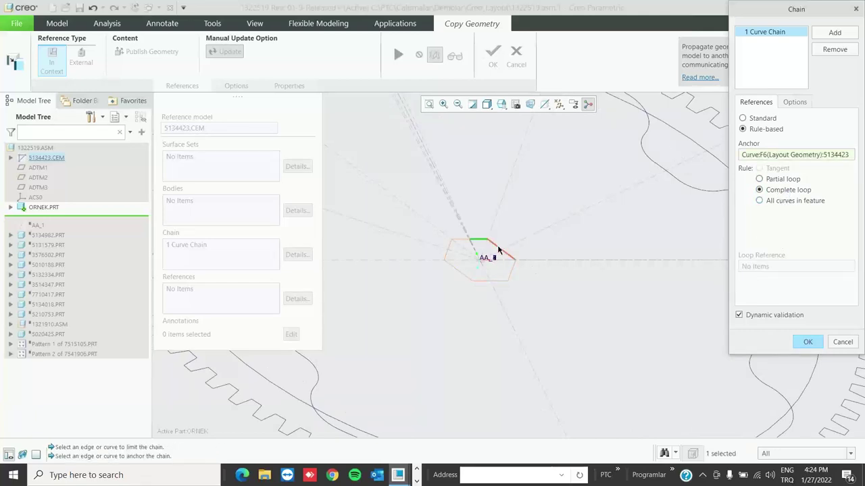
pyautogui.click(499, 254)
pyautogui.click(802, 343)
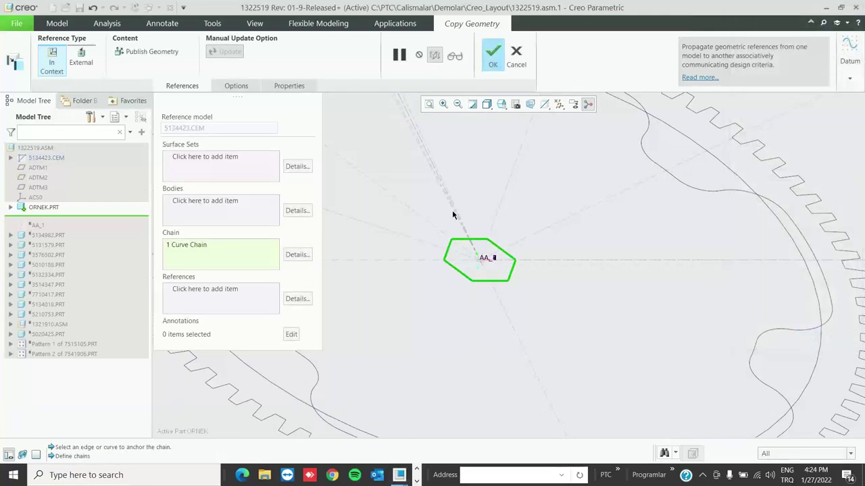
pyautogui.click(494, 55)
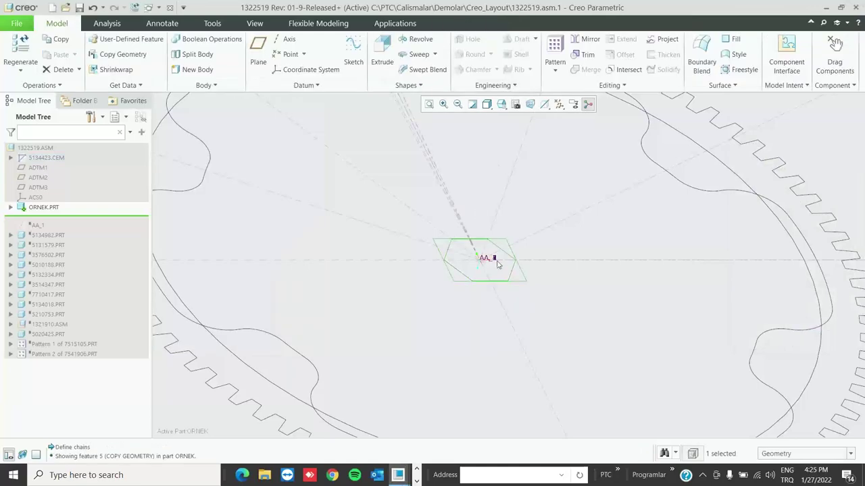
# - Open ORNEK.PRT in its own window to examine the copied hexagon, and return to assembly 1322519.ASM
pyautogui.click(54, 210)
pyautogui.rightClick(54, 209)
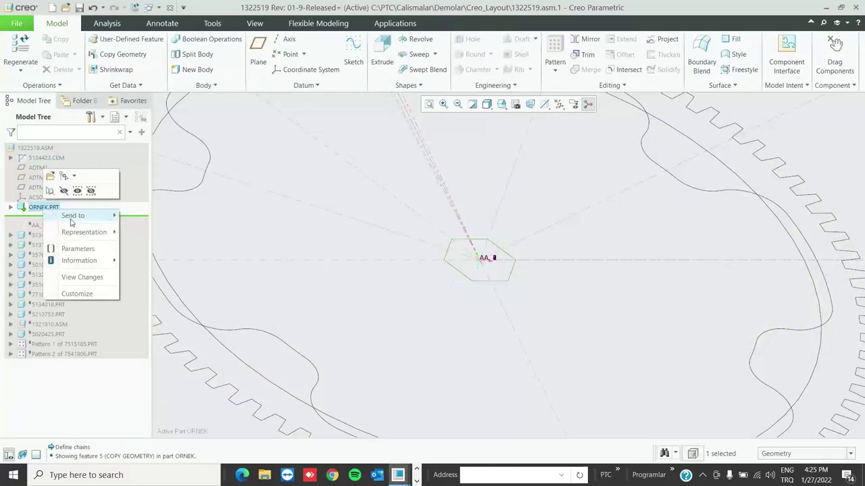
pyautogui.click(49, 178)
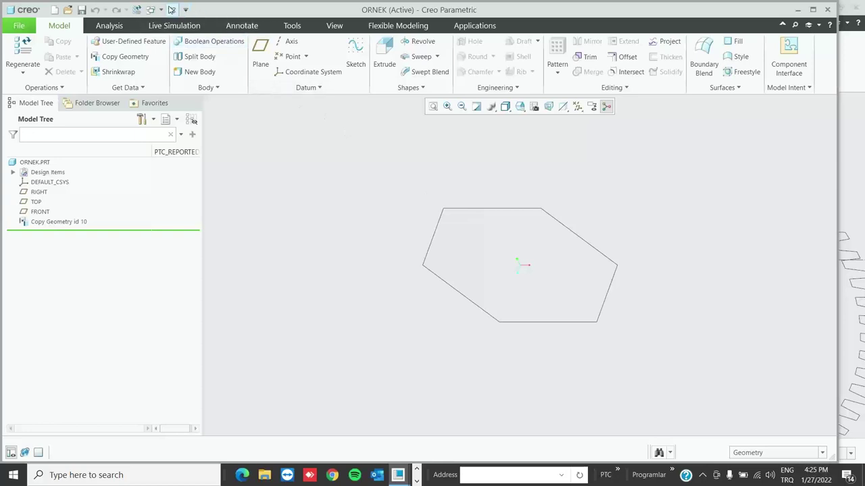
pyautogui.click(172, 9)
pyautogui.click(145, 8)
pyautogui.click(162, 21)
# - Delete the part ORNEK.PRT from the assembly
pyautogui.click(58, 207)
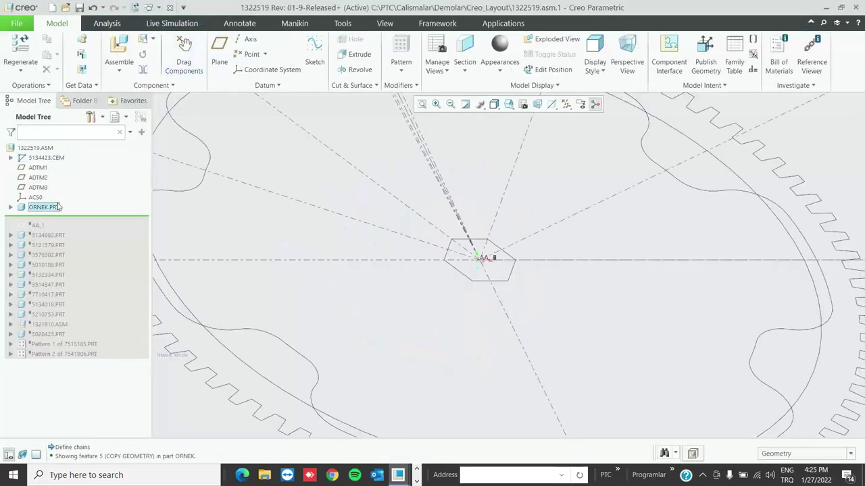
pyautogui.press('Delete')
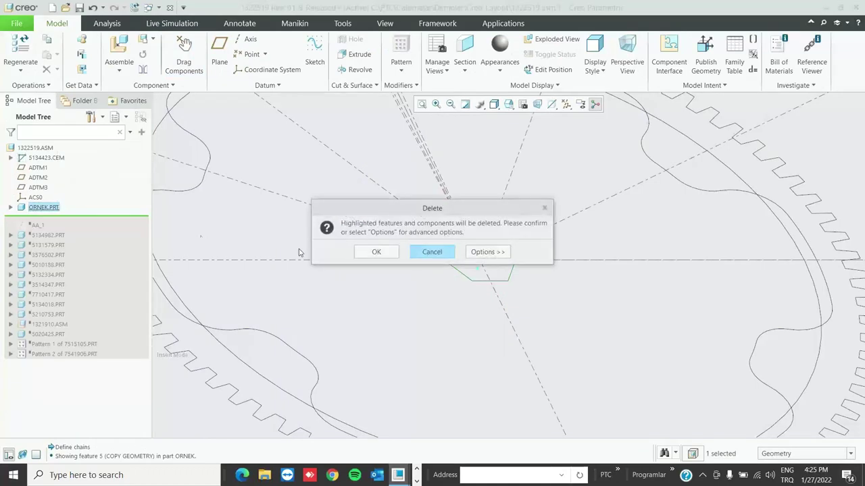
pyautogui.click(375, 252)
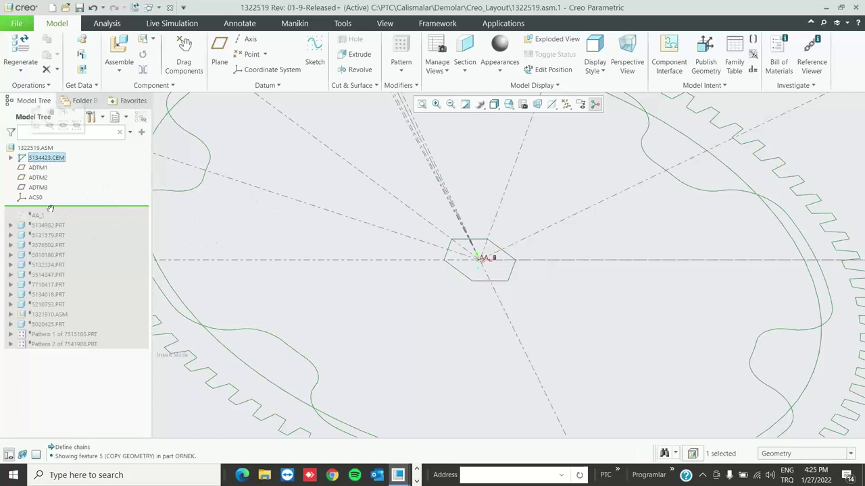
# - Move the insertion point to the end of the model tree, below Pattern 2 of 7541906.PRT
pyautogui.moveTo(51, 207); pyautogui.dragTo(56, 350)
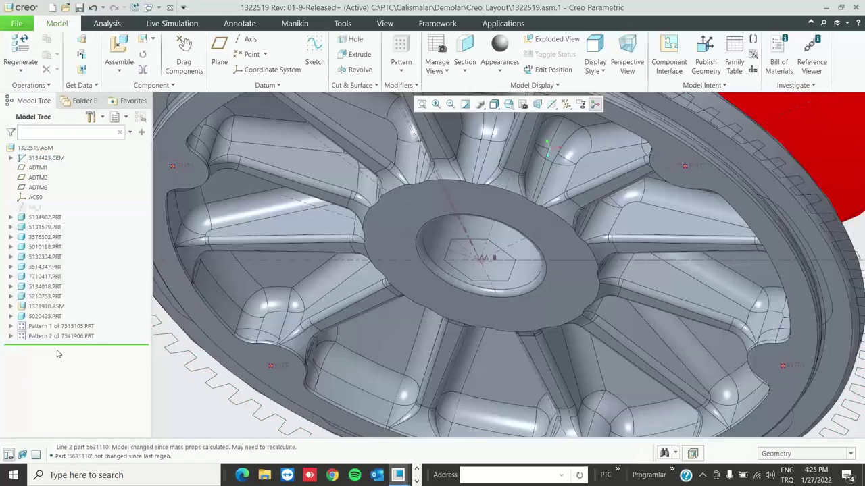
pyautogui.scroll(8, 275, 252)
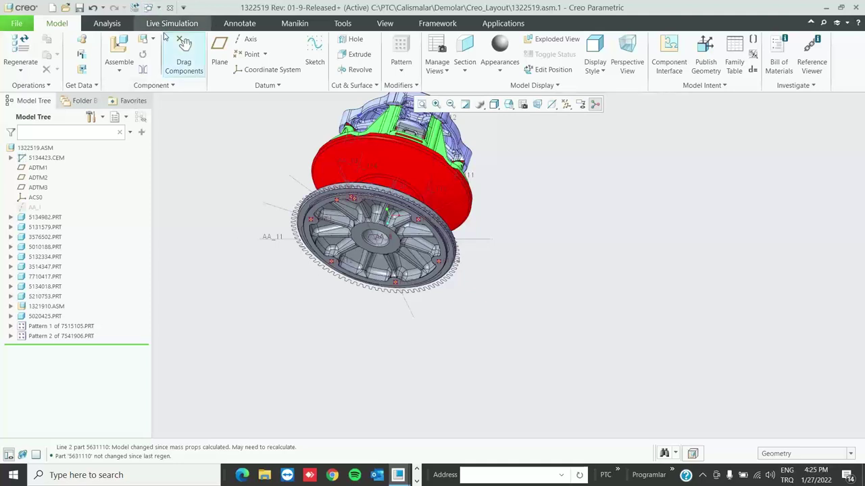
# - Create a solid part named 513342 in the assembly, copied from solid_part_mmks.prt in the working directory
pyautogui.click(144, 39)
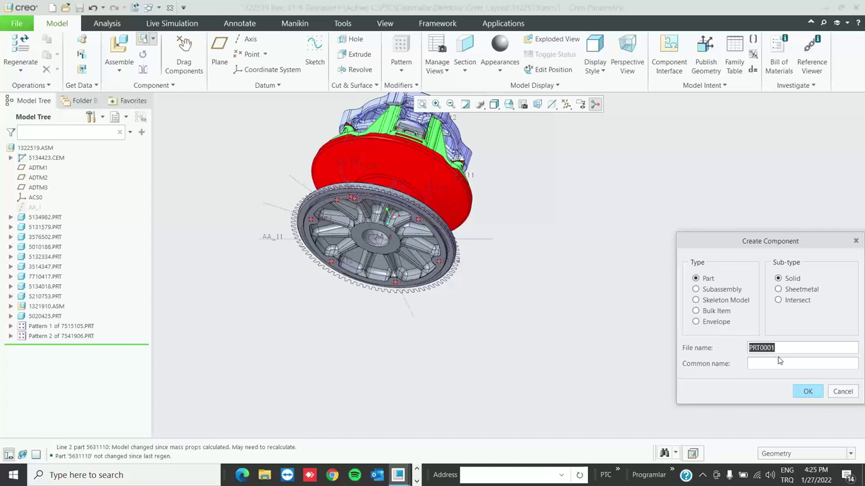
pyautogui.write('513342')
pyautogui.click(808, 393)
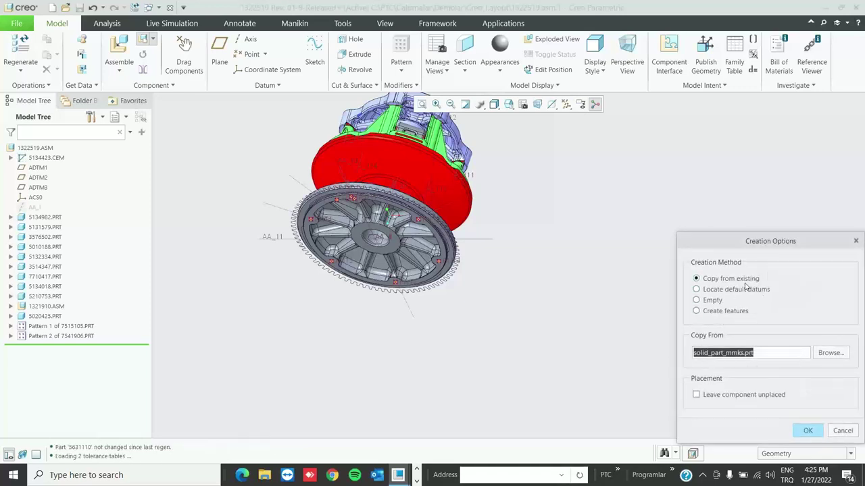
pyautogui.click(830, 352)
pyautogui.click(271, 233)
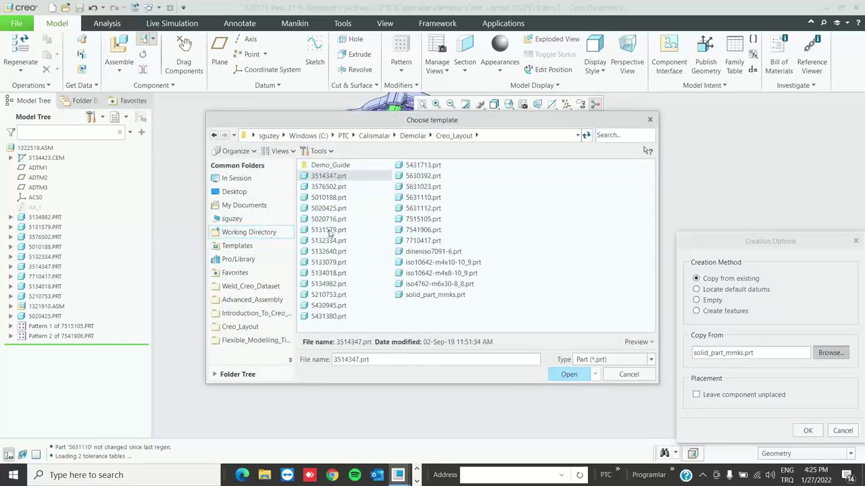
pyautogui.doubleClick(429, 297)
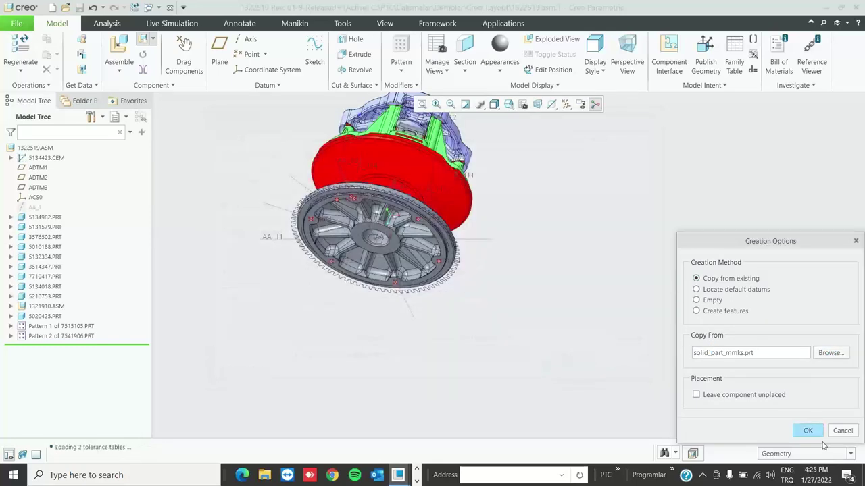
pyautogui.click(812, 433)
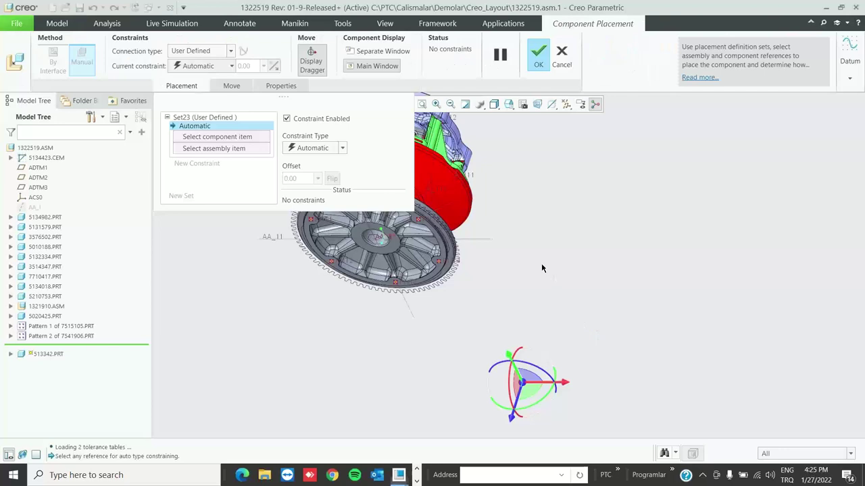
# - Place the new part 513342 in the assembly with a Default constraint
pyautogui.rightClick(541, 268)
pyautogui.click(605, 385)
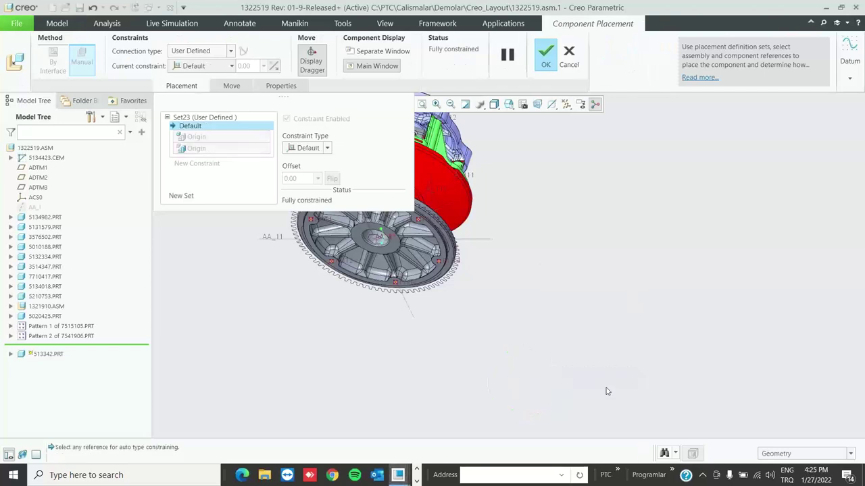
pyautogui.middleClick(589, 320)
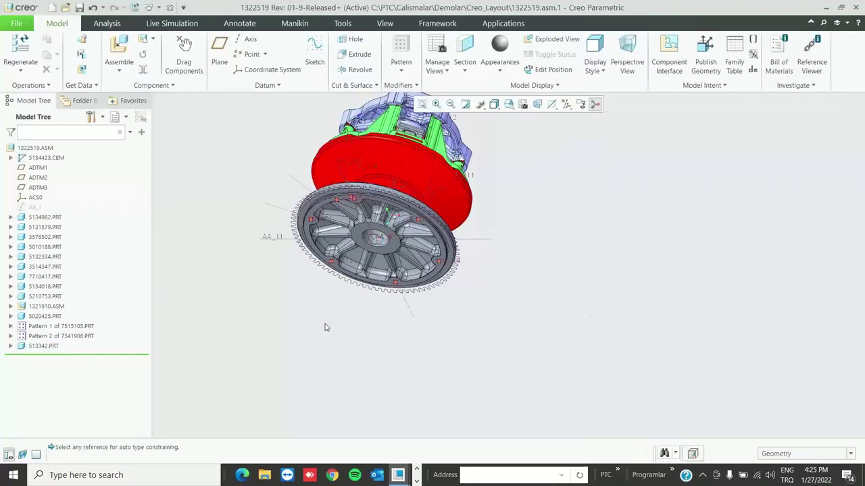
# - Activate part 513342.PRT and start a Copy Geometry feature in it with Publish Geometry turned off
pyautogui.click(41, 346)
pyautogui.click(38, 301)
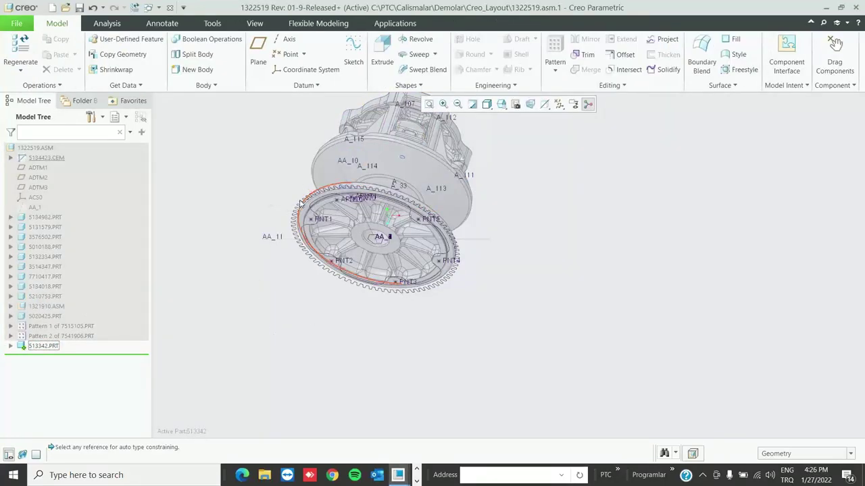
pyautogui.click(139, 54)
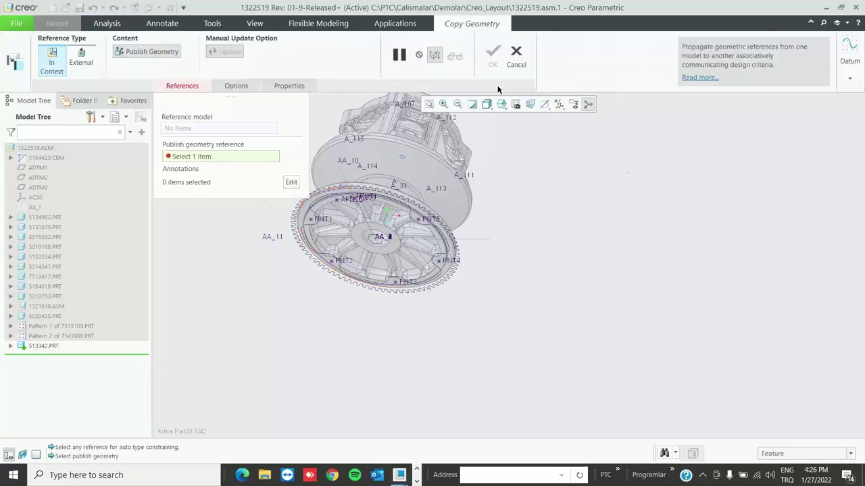
pyautogui.click(154, 53)
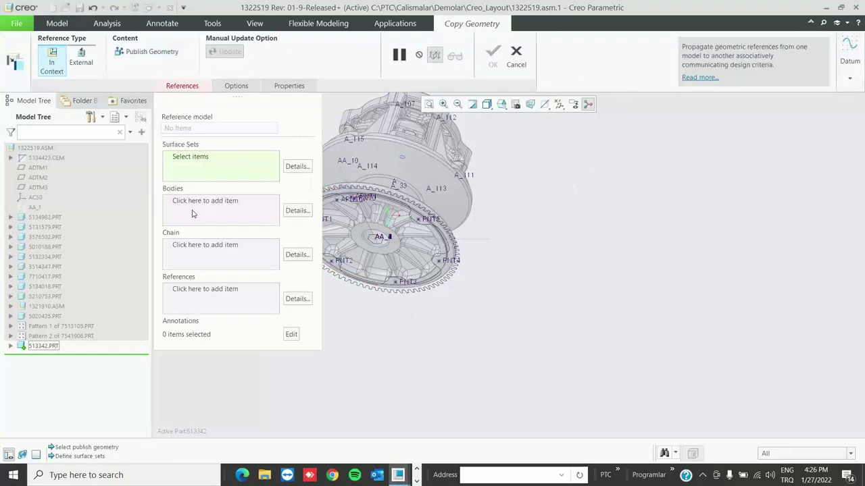
# - Copy the layout curves of 5134423.CEM into the part as one rule-based chain using All curves in feature
pyautogui.click(204, 246)
pyautogui.scroll(5, 384, 208)
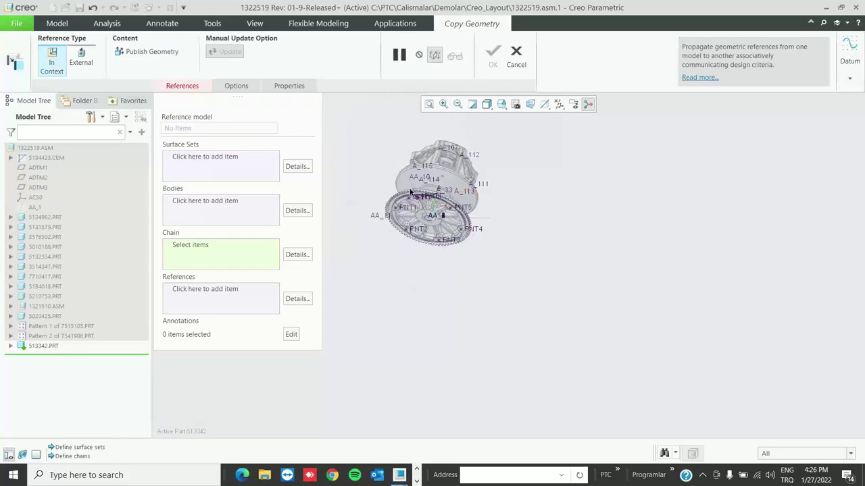
pyautogui.click(386, 208)
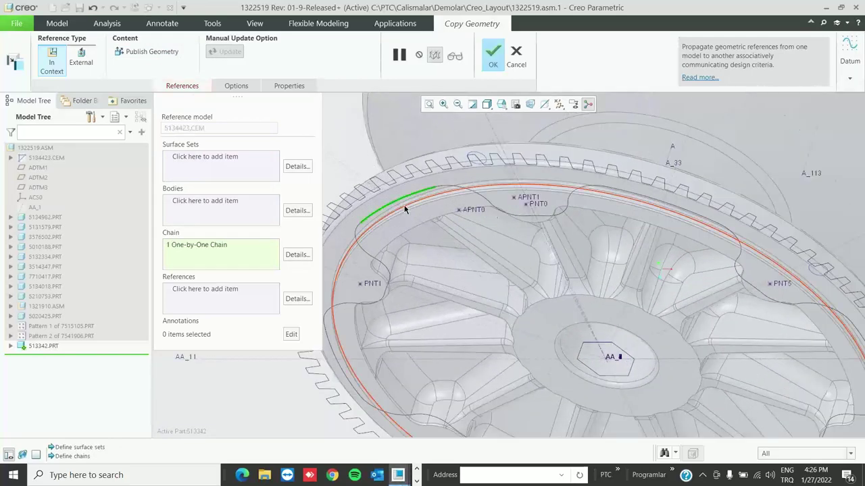
pyautogui.click(297, 255)
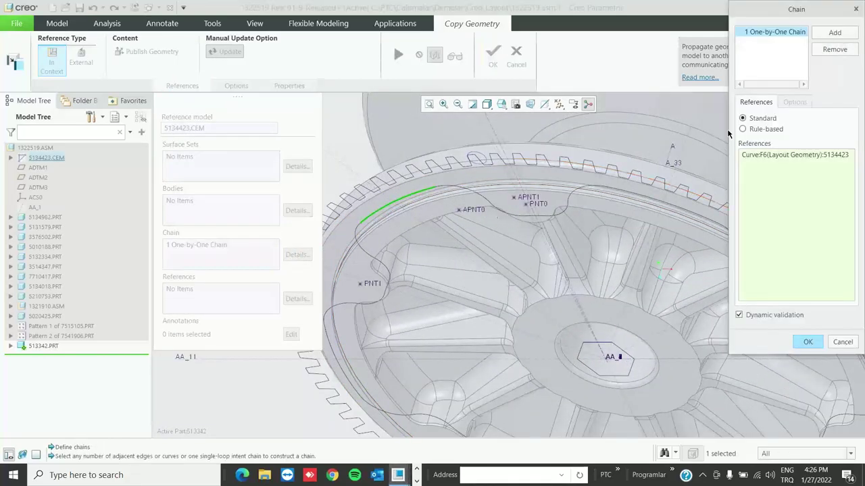
pyautogui.click(764, 130)
pyautogui.click(781, 203)
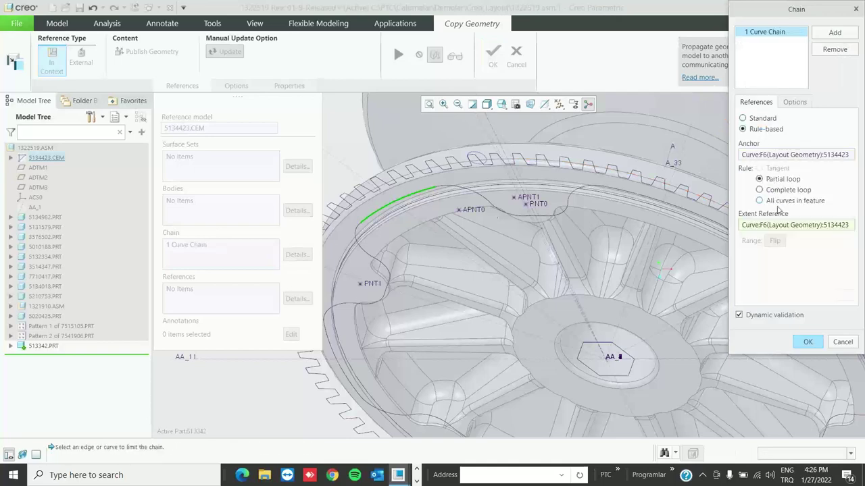
pyautogui.click(806, 343)
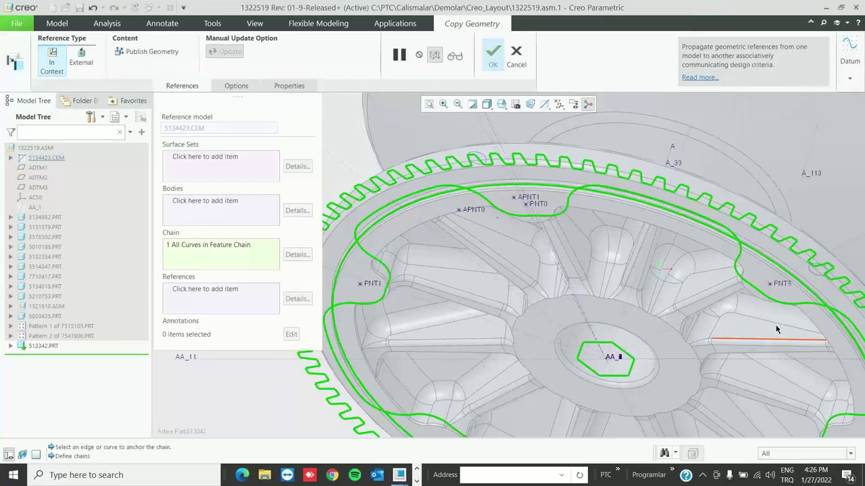
pyautogui.scroll(-2, 519, 193)
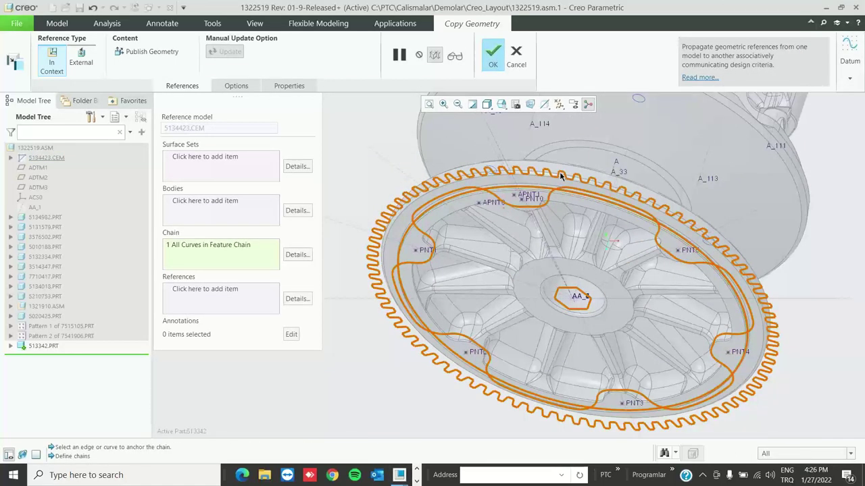
pyautogui.click(494, 56)
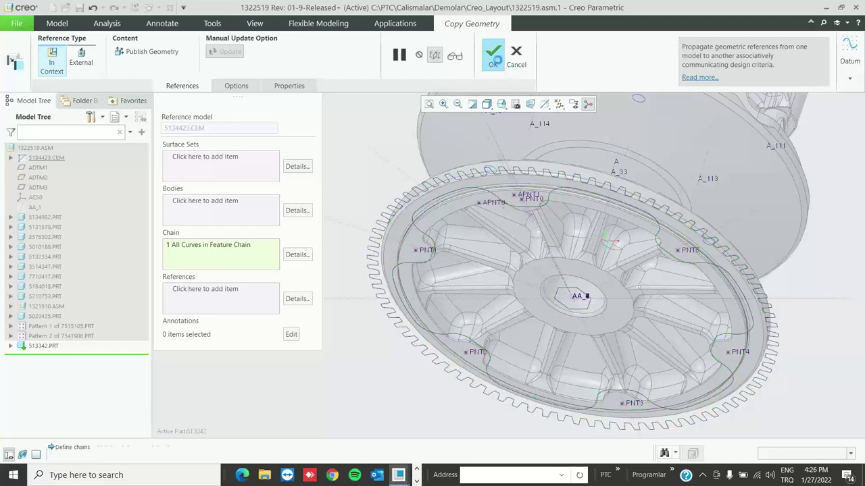
pyautogui.click(271, 151)
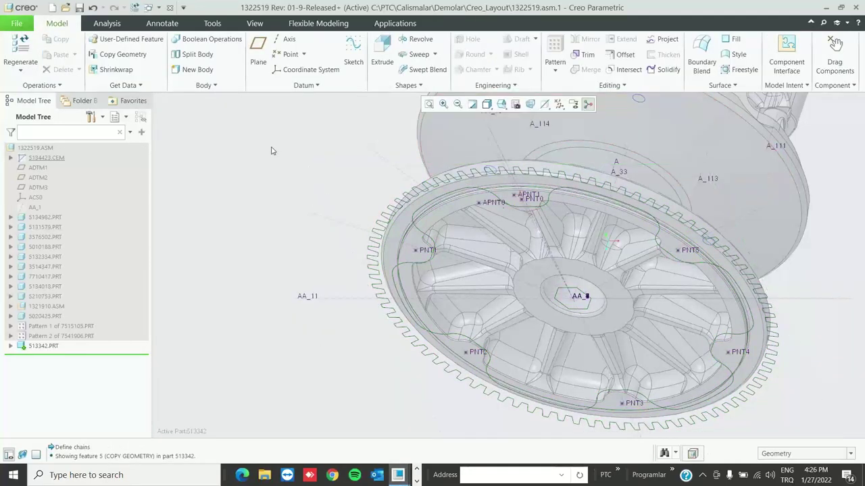
# - Hide the layout 5134423.CEM and highlight the Copy Geometry feature among the features of 513342.PRT
pyautogui.rightClick(35, 158)
pyautogui.press('Escape')
pyautogui.press('Escape')
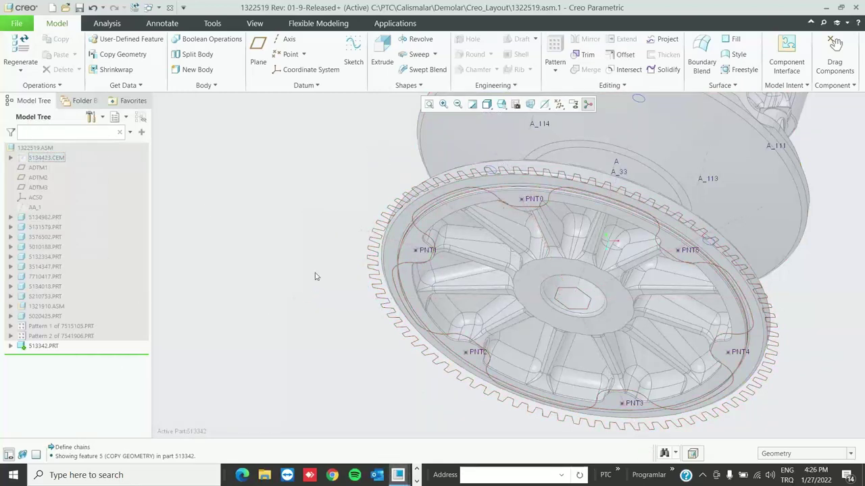
pyautogui.click(11, 347)
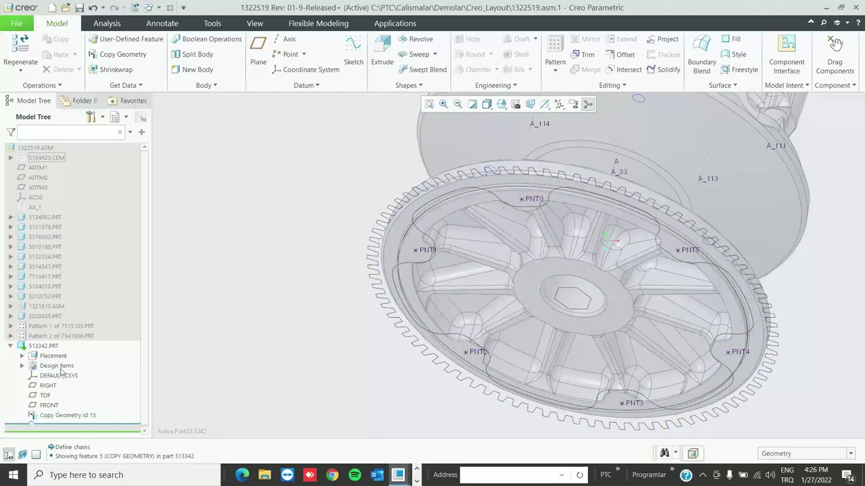
pyautogui.click(80, 416)
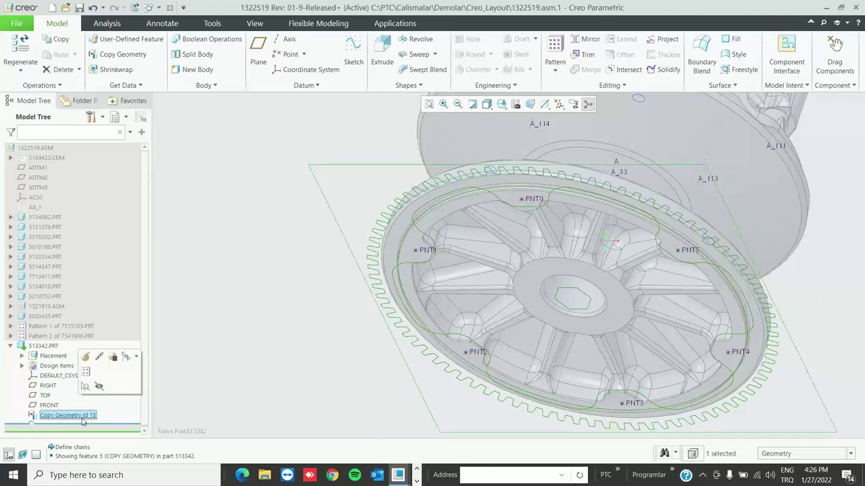
pyautogui.click(198, 345)
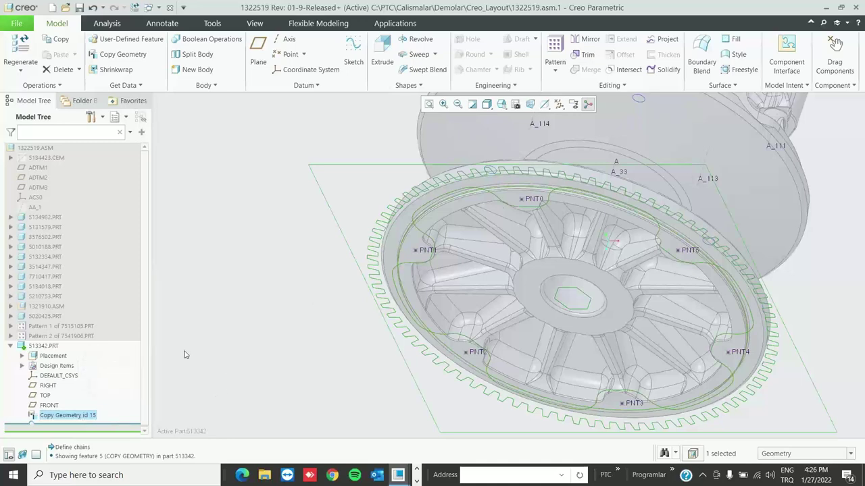
# - Start an Extrude on the FRONT plane and project the outer gear-tooth loop and the inner lobed loop into its sketch
pyautogui.click(48, 406)
pyautogui.click(83, 356)
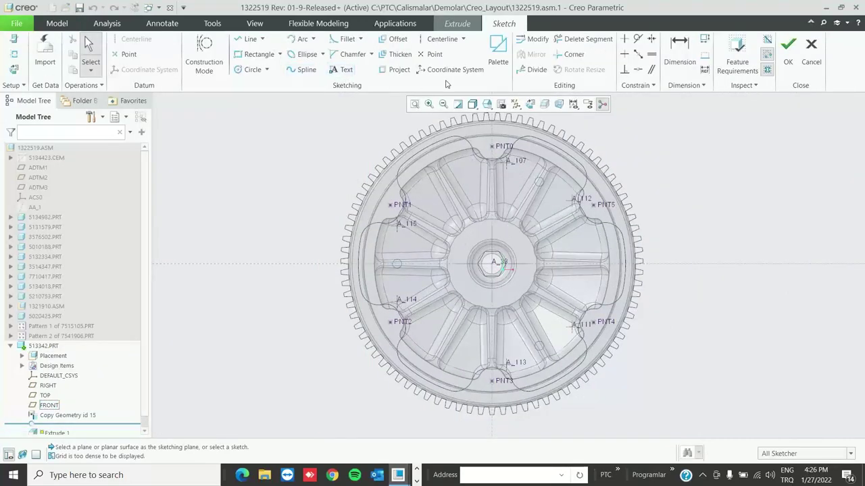
pyautogui.click(395, 69)
pyautogui.press('Down')
pyautogui.press('Down')
pyautogui.click(376, 165)
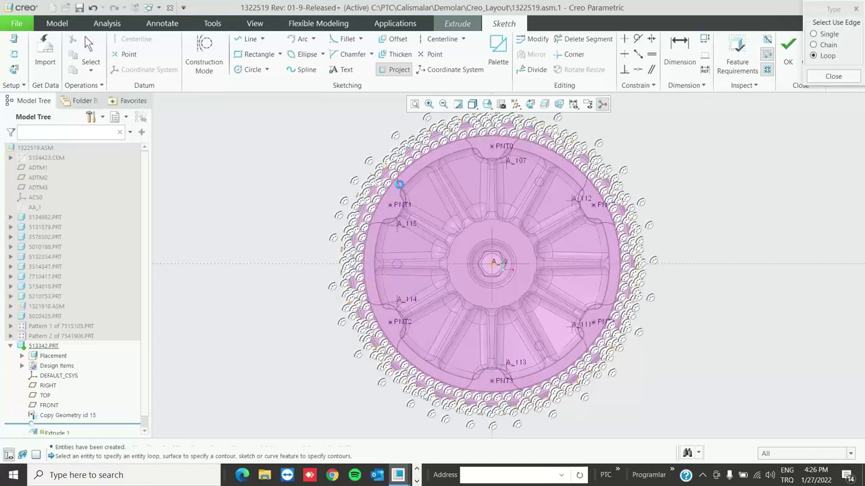
pyautogui.click(402, 216)
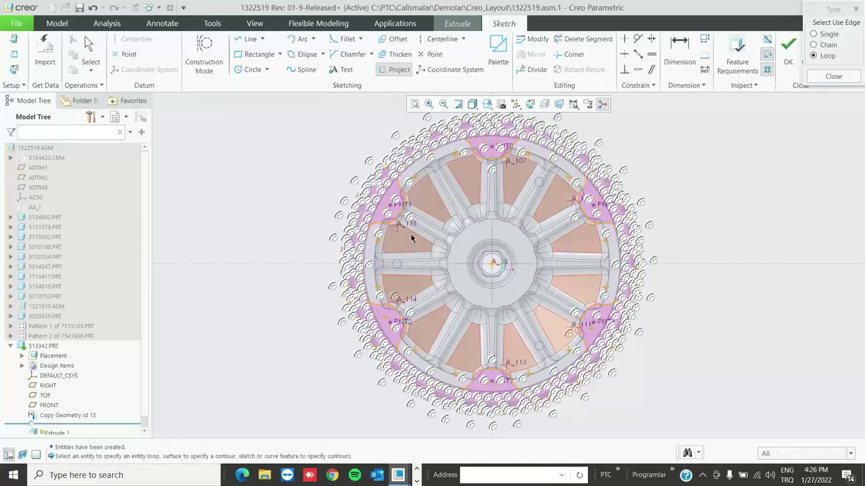
pyautogui.click(830, 75)
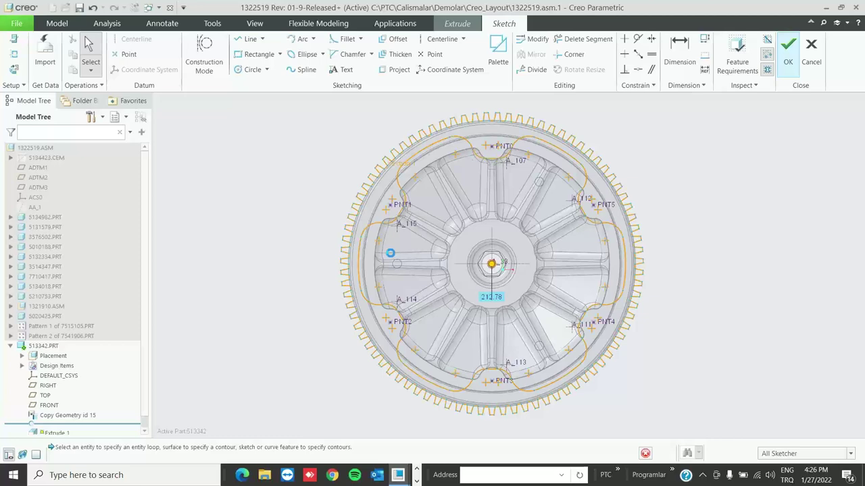
# - Finish the gear ring sketch and extrude it as a solid with a depth of 5
pyautogui.click(788, 53)
pyautogui.click(150, 51)
pyautogui.write('5')
pyautogui.press('Return')
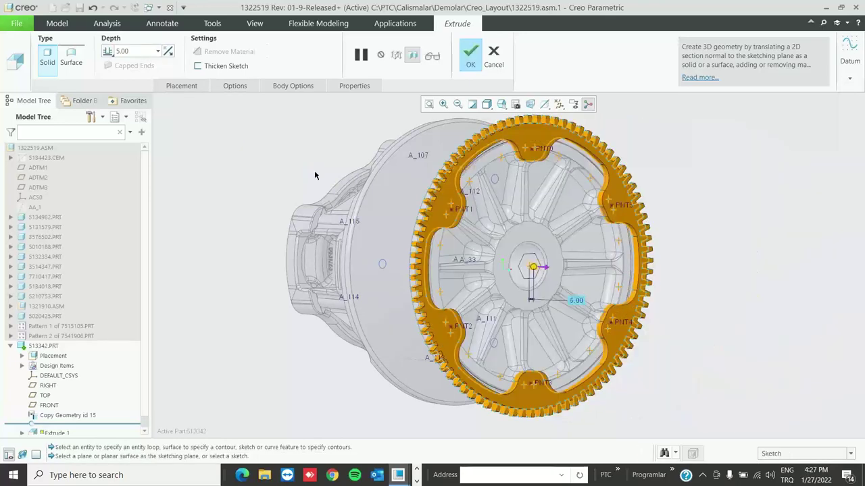
pyautogui.middleClick(345, 173)
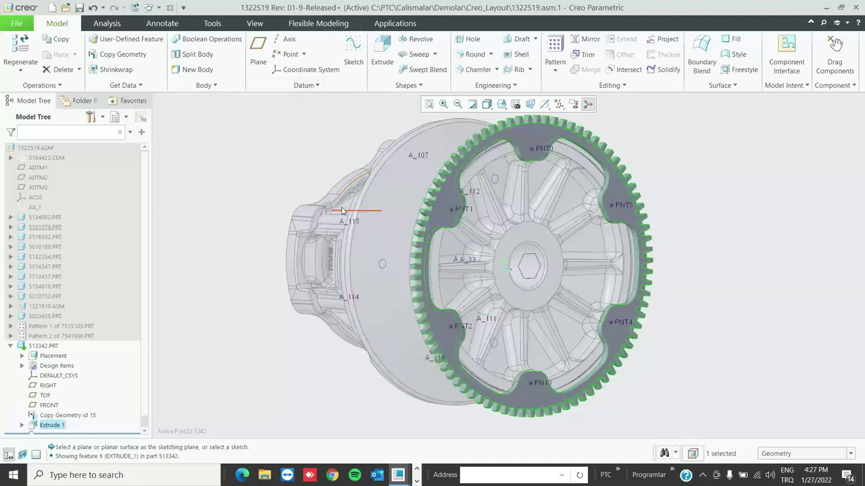
pyautogui.click(331, 210)
# - Sketch a second Extrude on the FRONT plane of 513342.PRT by projecting the circular copied curve as a loop
pyautogui.click(502, 103)
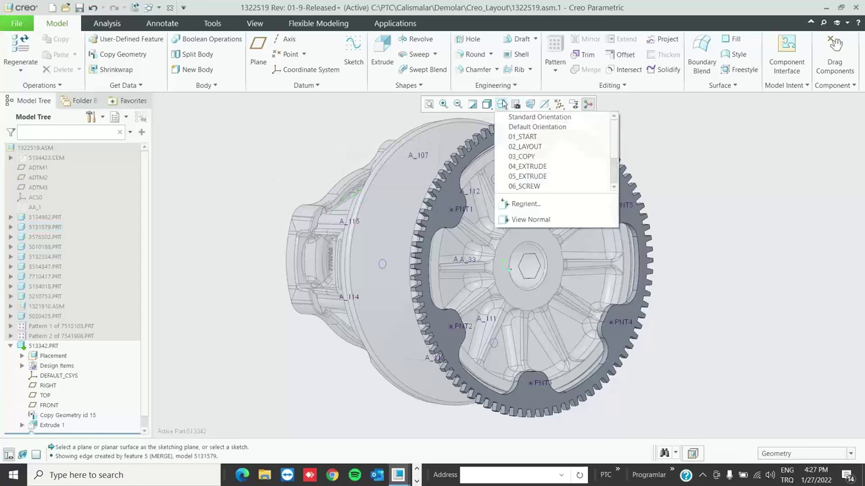
pyautogui.click(533, 177)
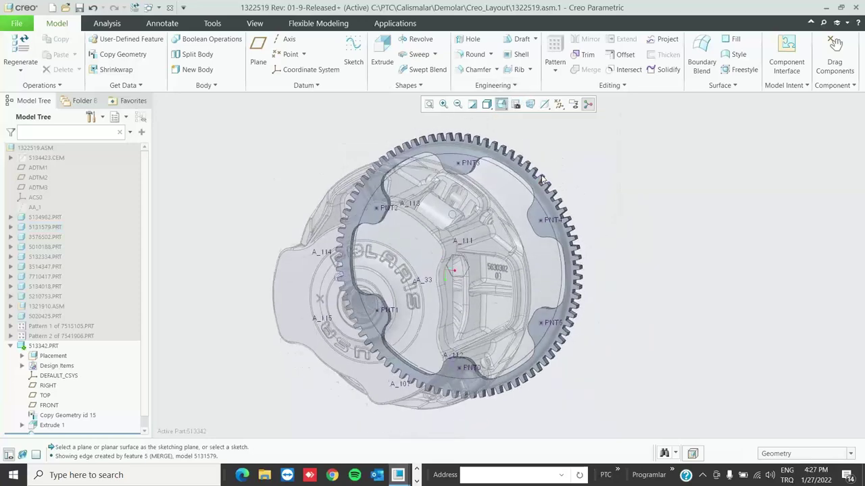
pyautogui.click(48, 405)
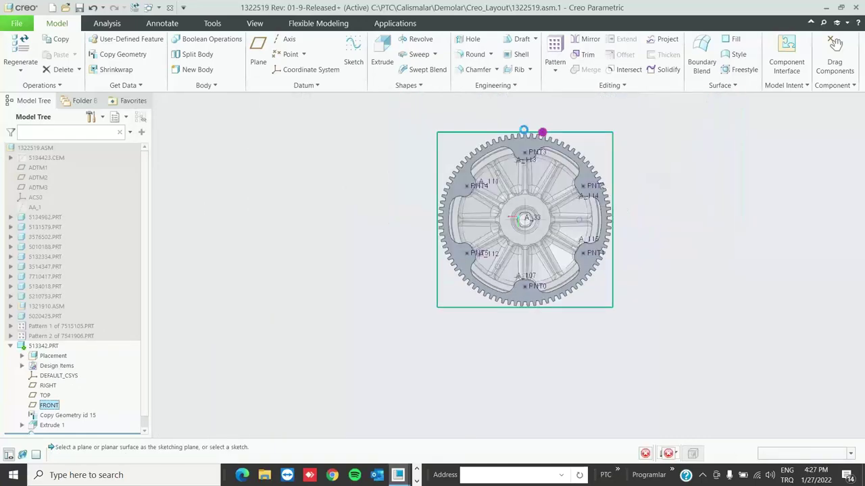
pyautogui.click(486, 104)
pyautogui.click(513, 176)
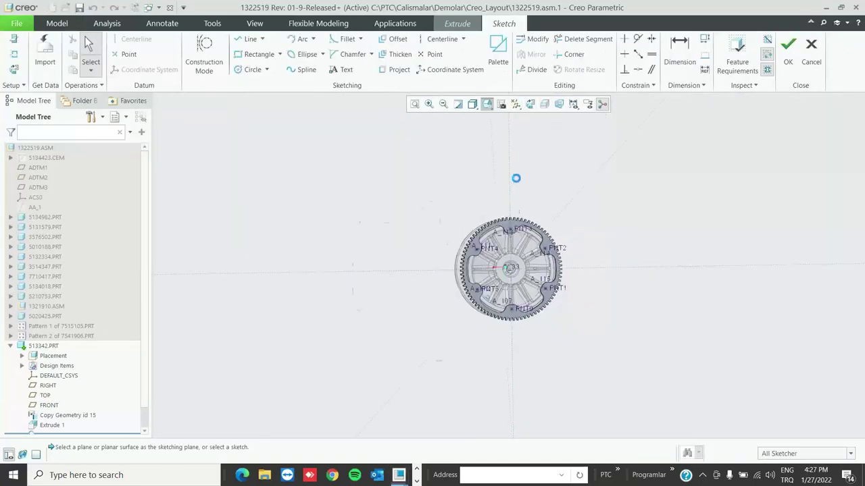
pyautogui.scroll(2, 520, 159)
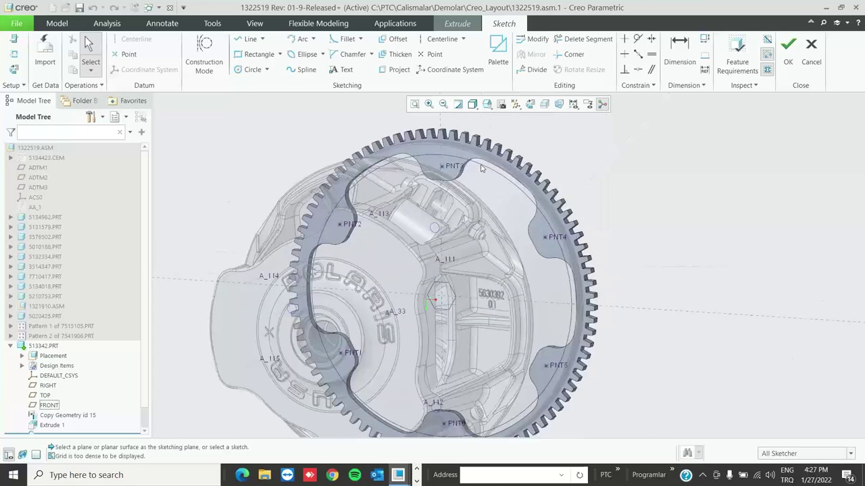
pyautogui.click(396, 70)
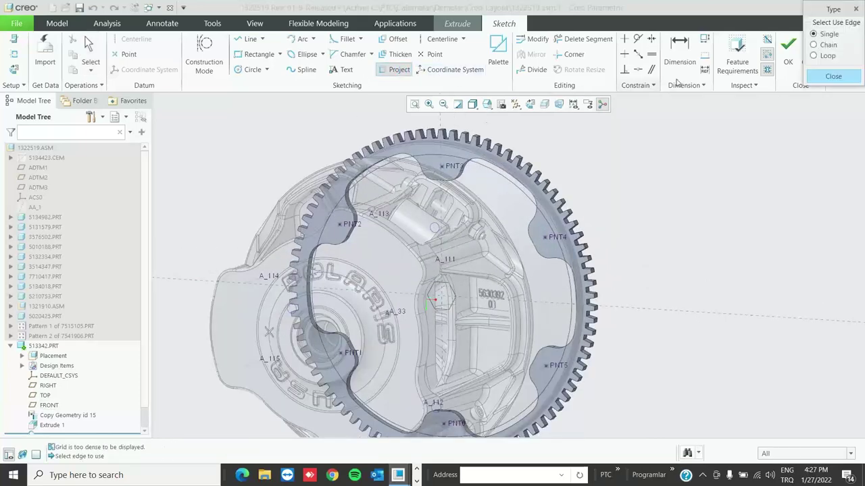
pyautogui.click(828, 56)
pyautogui.scroll(4, 476, 142)
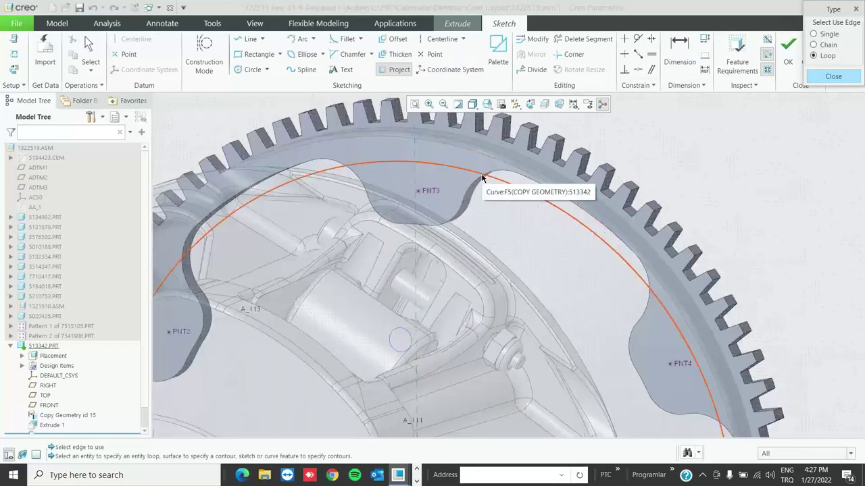
pyautogui.click(482, 177)
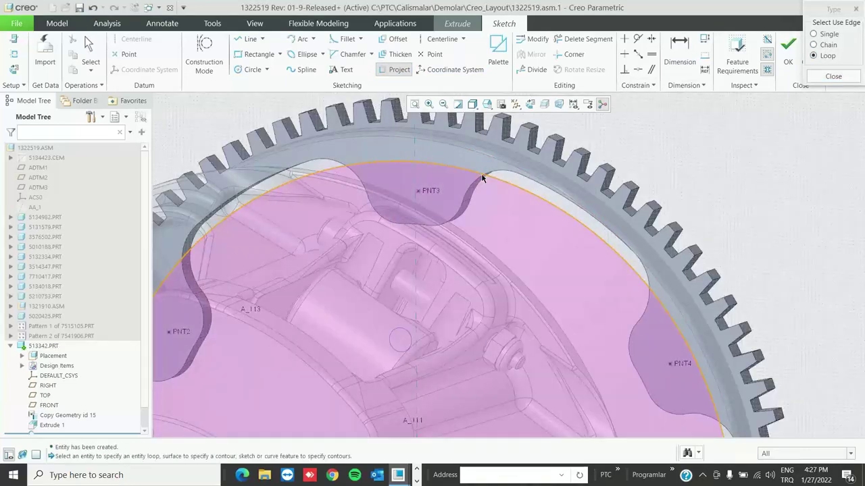
pyautogui.click(832, 79)
pyautogui.click(787, 47)
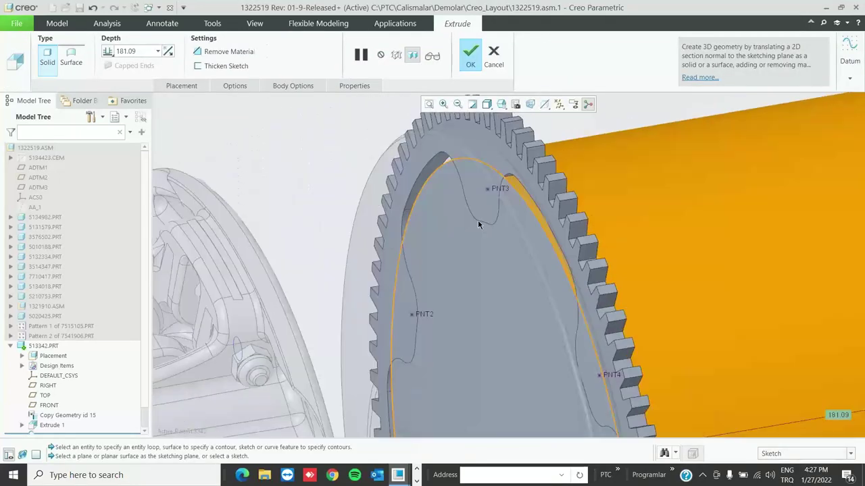
# - Set the circular extrude's depth to 2 and make it a cut that removes material from the gear ring
pyautogui.moveTo(478, 225); pyautogui.dragTo(441, 247, button='middle')
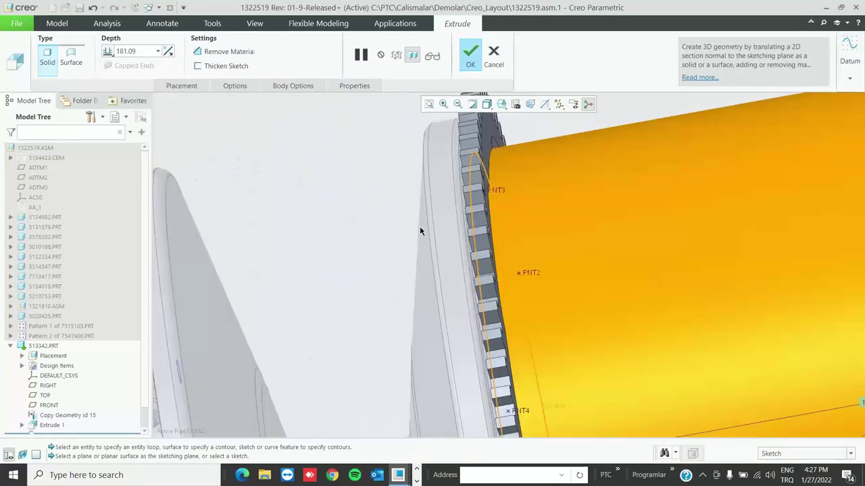
pyautogui.doubleClick(149, 51)
pyautogui.write('2')
pyautogui.press('Return')
pyautogui.moveTo(325, 270); pyautogui.dragTo(386, 108, button='middle')
pyautogui.click(223, 52)
pyautogui.scroll(-3, 405, 223)
pyautogui.moveTo(405, 223); pyautogui.dragTo(481, 162, button='middle')
pyautogui.scroll(3, 483, 162)
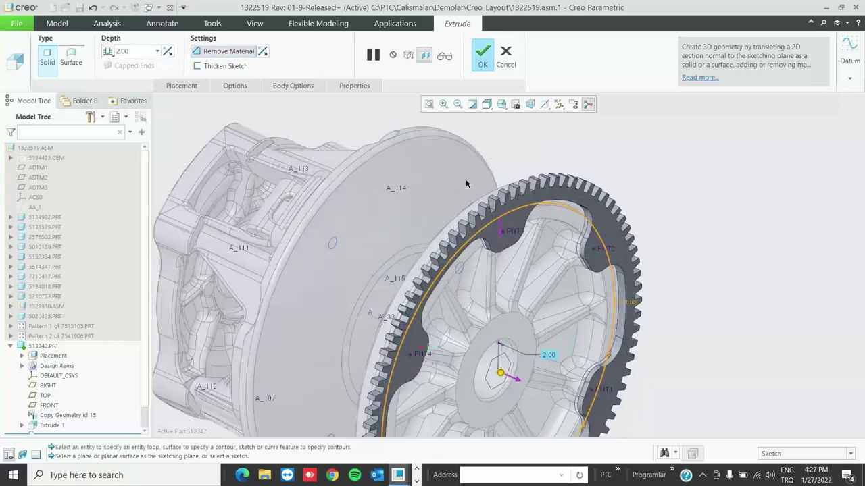
pyautogui.middleClick(485, 169)
# - Reactivate the top-level assembly 1322519.ASM
pyautogui.click(577, 155)
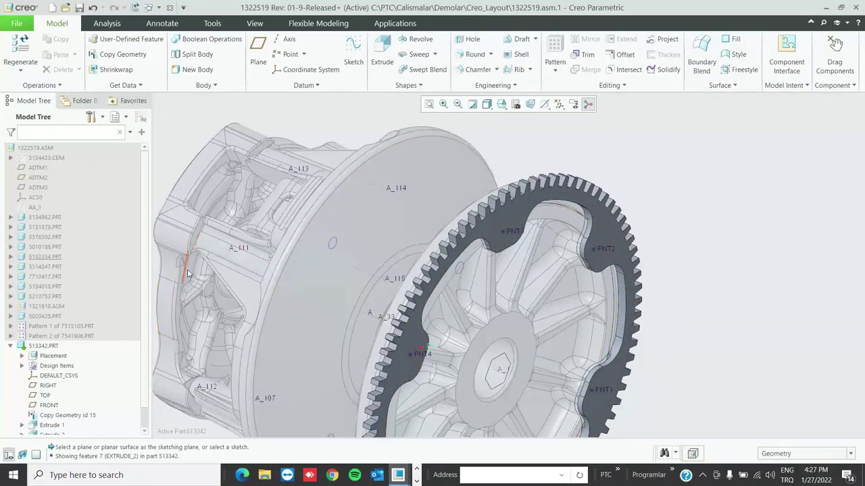
pyautogui.hotkey('ctrl', 'a')
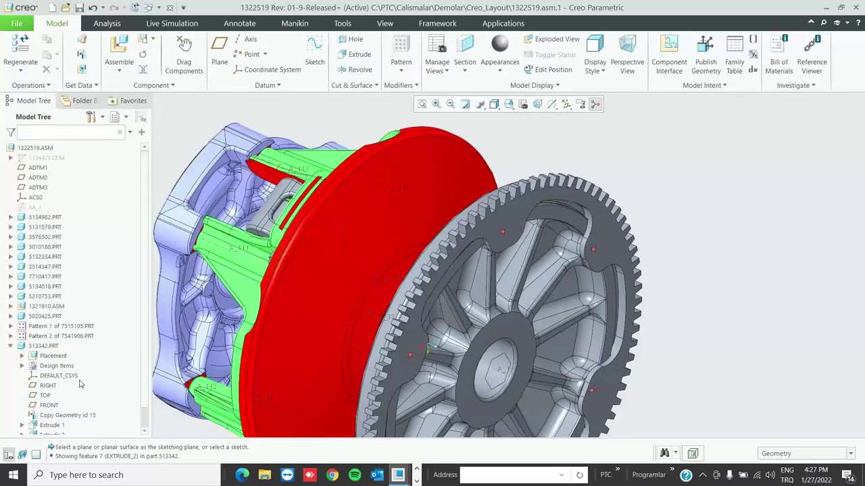
pyautogui.scroll(-1, 76, 413)
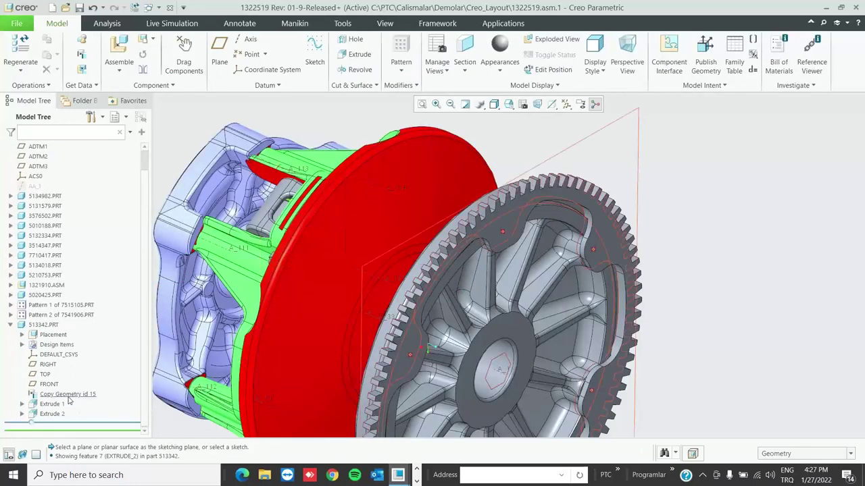
# - Set the update control of Copy Geometry id 15 in 513342.PRT to Manual Update with Notification
pyautogui.click(68, 396)
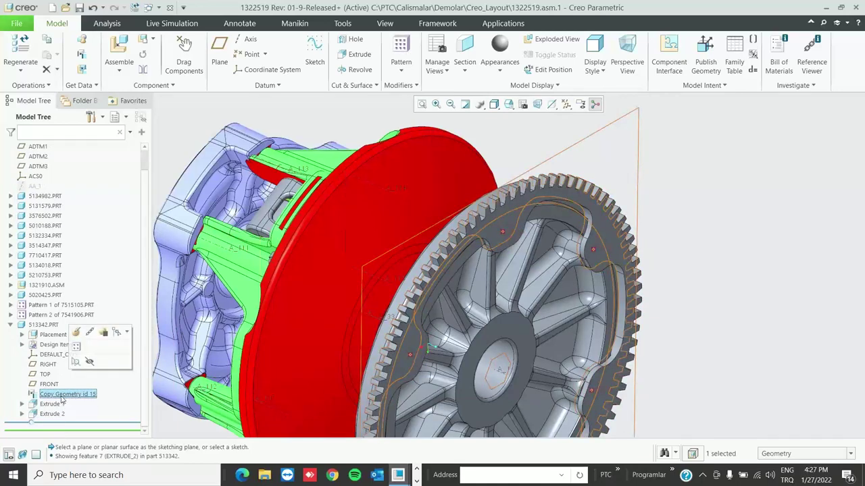
pyautogui.rightClick(61, 398)
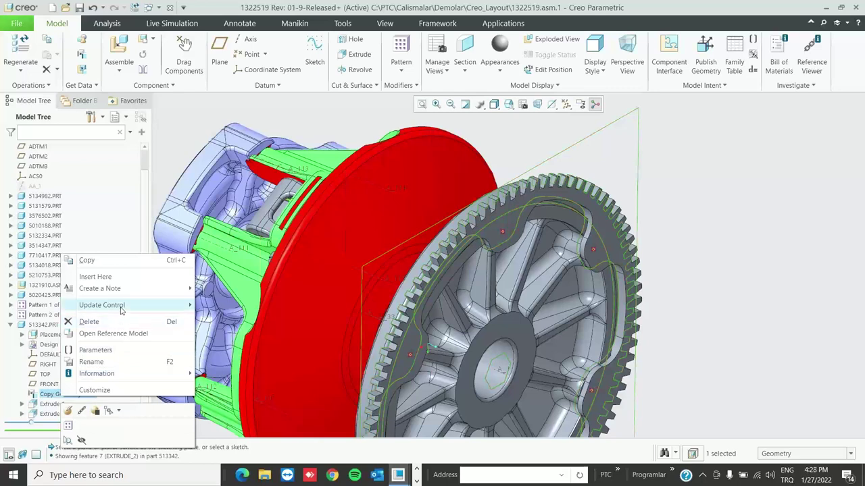
pyautogui.moveTo(122, 307)
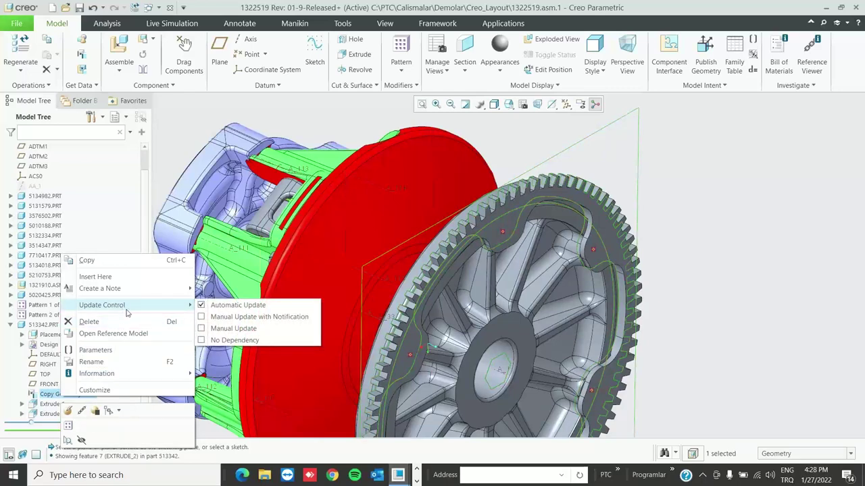
pyautogui.click(218, 318)
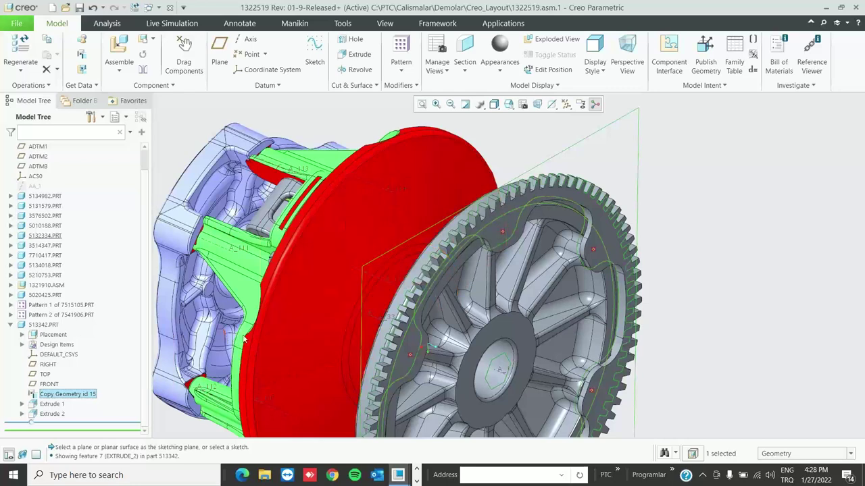
# - Open the layout 5134423.CEM from the assembly and set the inner circle's diameter to 180
pyautogui.scroll(2, 83, 260)
pyautogui.rightClick(52, 160)
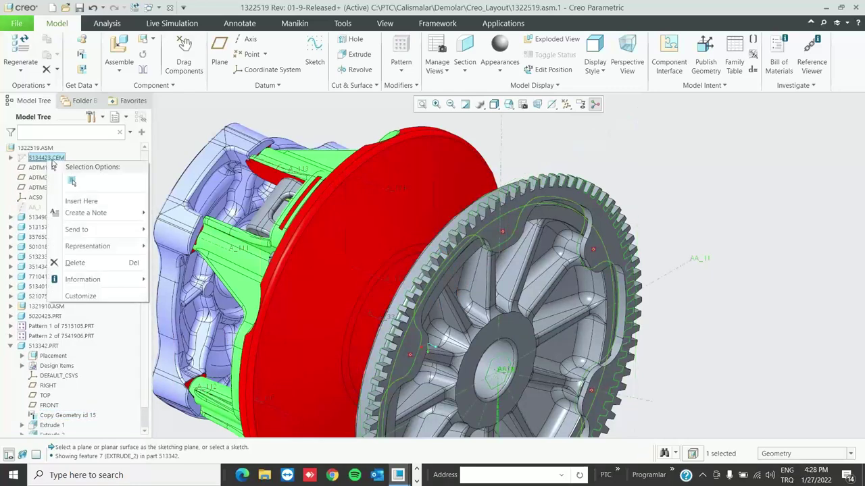
pyautogui.click(71, 181)
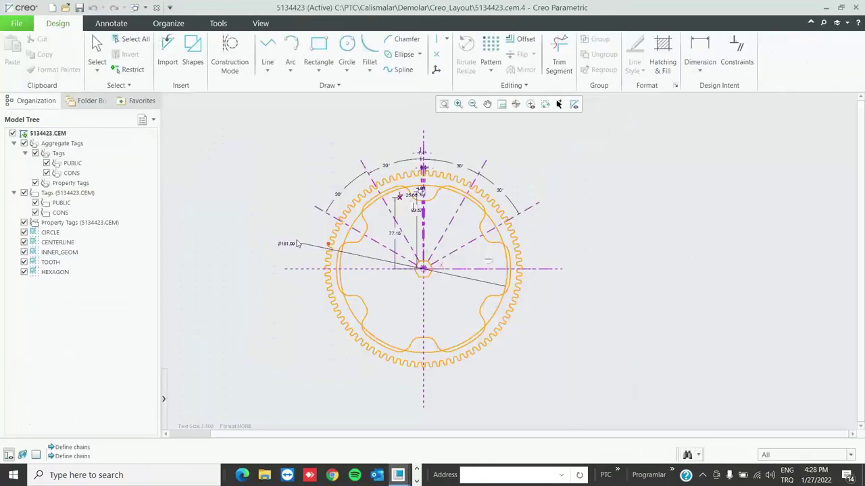
pyautogui.click(287, 245)
pyautogui.rightClick(287, 246)
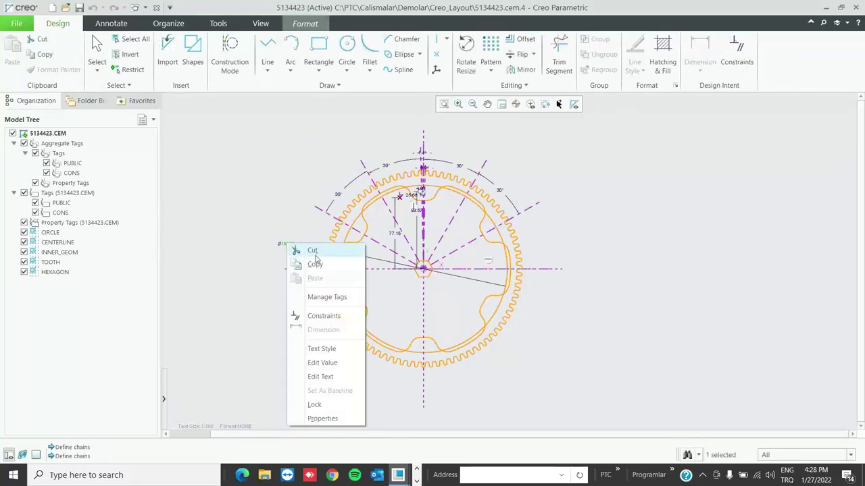
pyautogui.click(318, 363)
pyautogui.write('18')
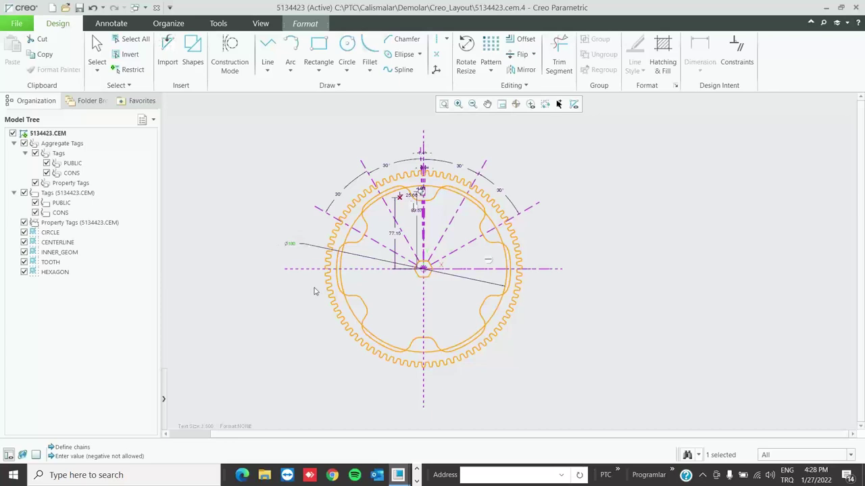
pyautogui.click(298, 304)
# - Return to 1322519.ASM and update the outdated Copy Geometry id 15 of 513342.PRT through its notification
pyautogui.click(137, 8)
pyautogui.click(165, 23)
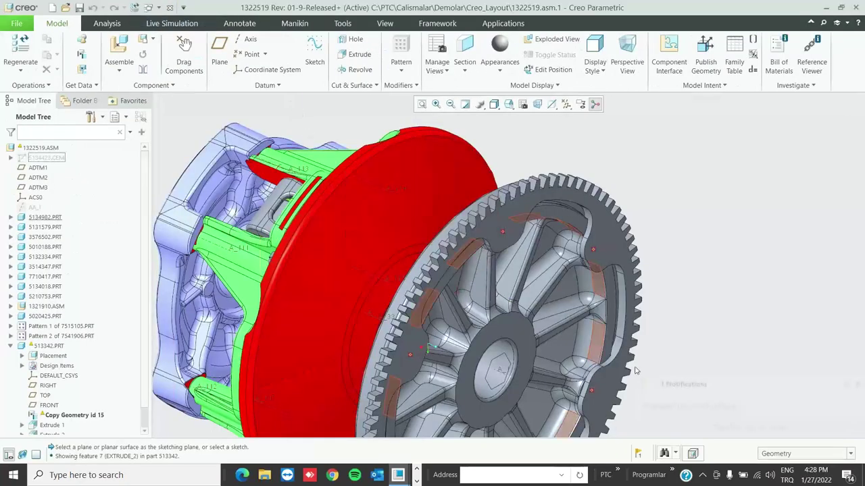
pyautogui.click(723, 428)
pyautogui.click(243, 133)
pyautogui.click(254, 151)
pyautogui.rightClick(321, 169)
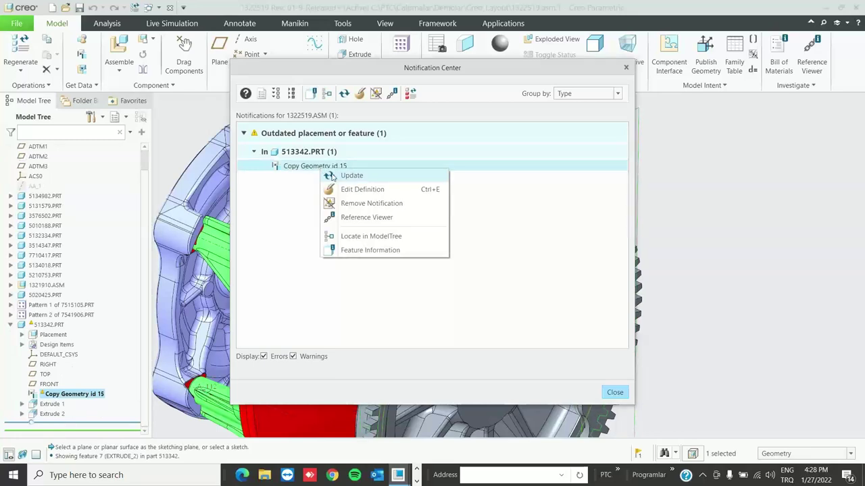
pyautogui.click(351, 176)
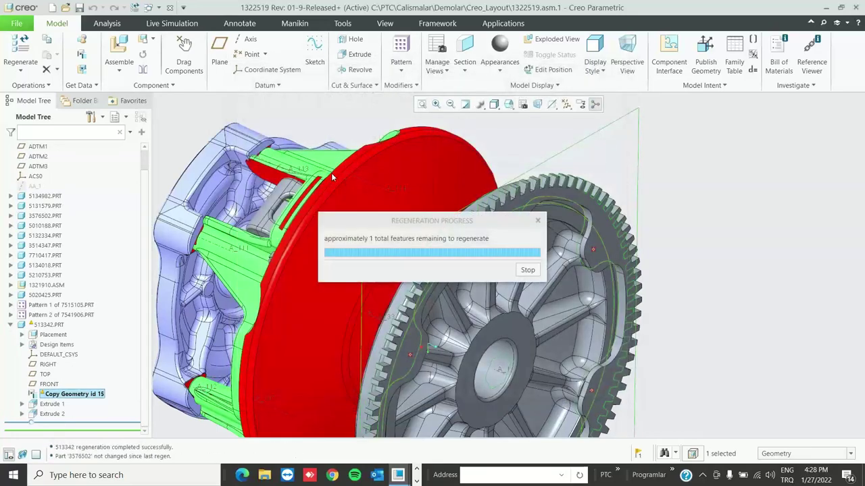
pyautogui.scroll(6, 466, 245)
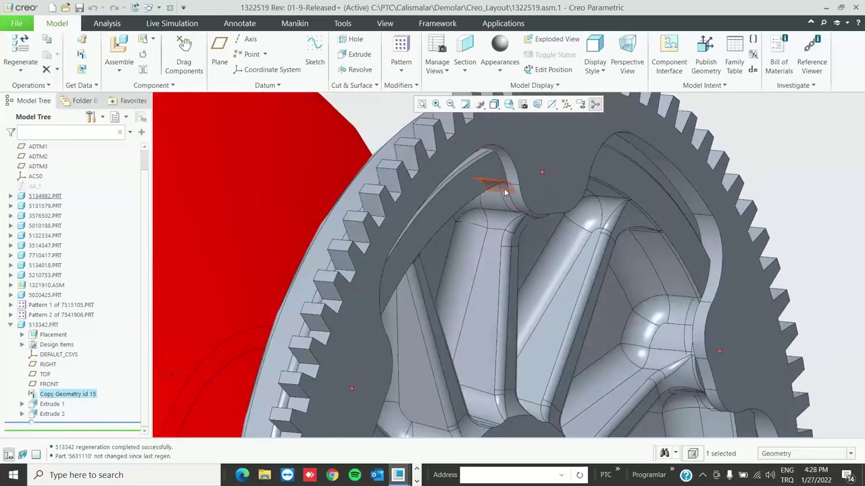
# - Switch to the layout 5134423.CEM and set the inner circle's diameter to 181.0
pyautogui.click(150, 7)
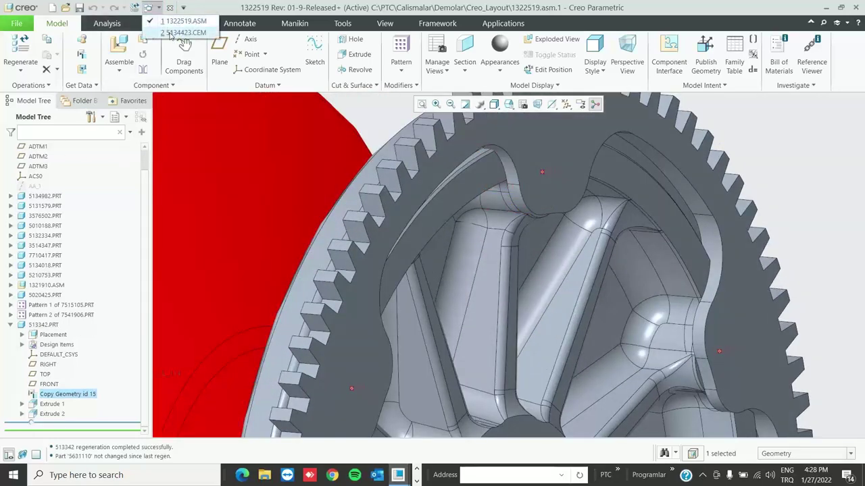
pyautogui.click(172, 31)
pyautogui.click(289, 244)
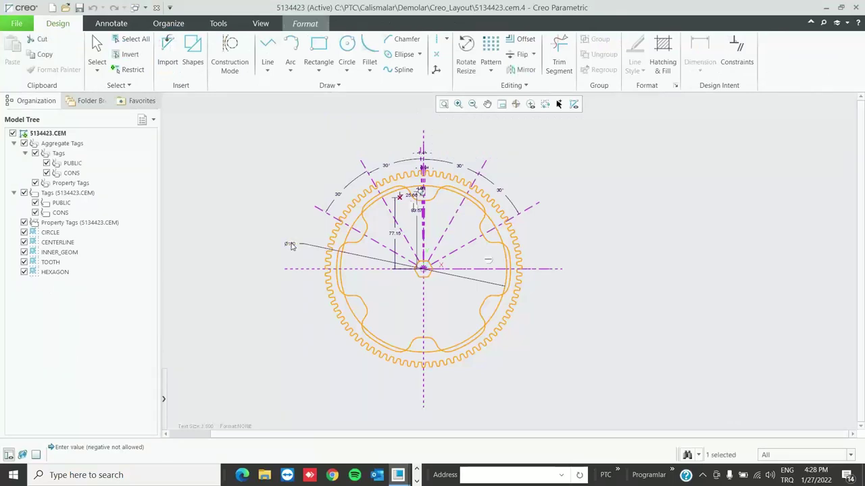
pyautogui.rightClick(292, 246)
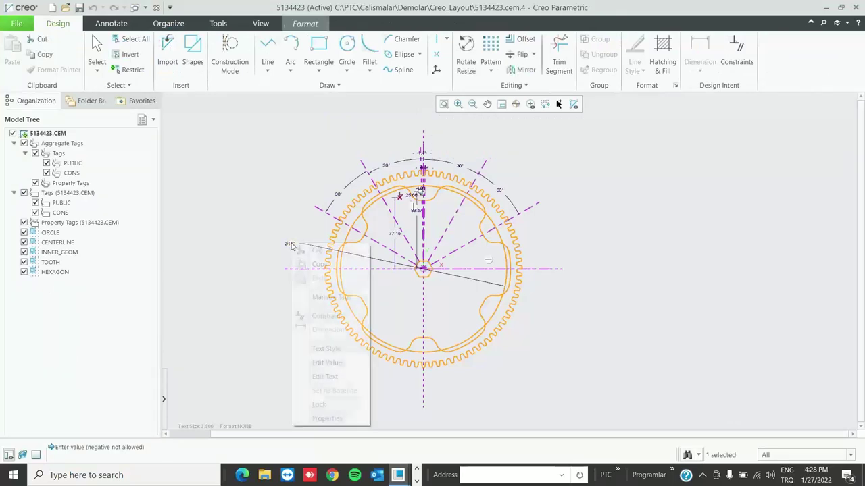
pyautogui.click(326, 363)
pyautogui.write('181')
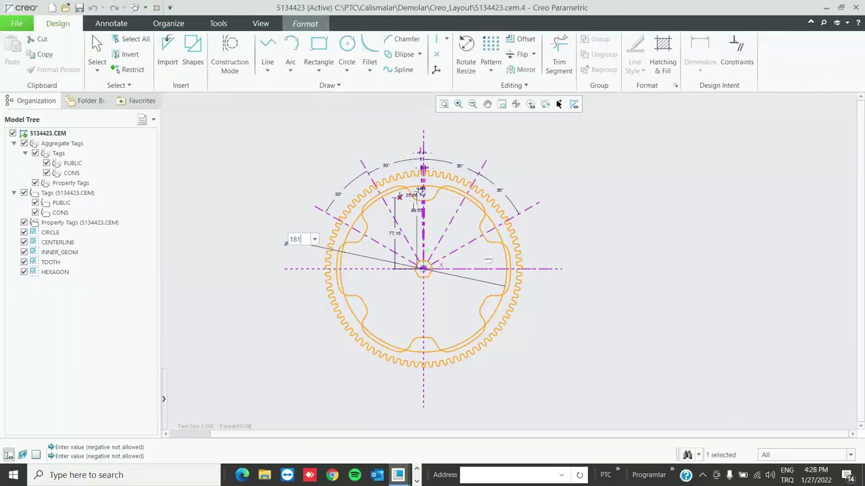
pyautogui.write('.0')
pyautogui.press('Return')
# - Go back to assembly 1322519.ASM and update Copy Geometry id 15 from the Notification Center to match the edited layout
pyautogui.click(137, 7)
pyautogui.click(153, 22)
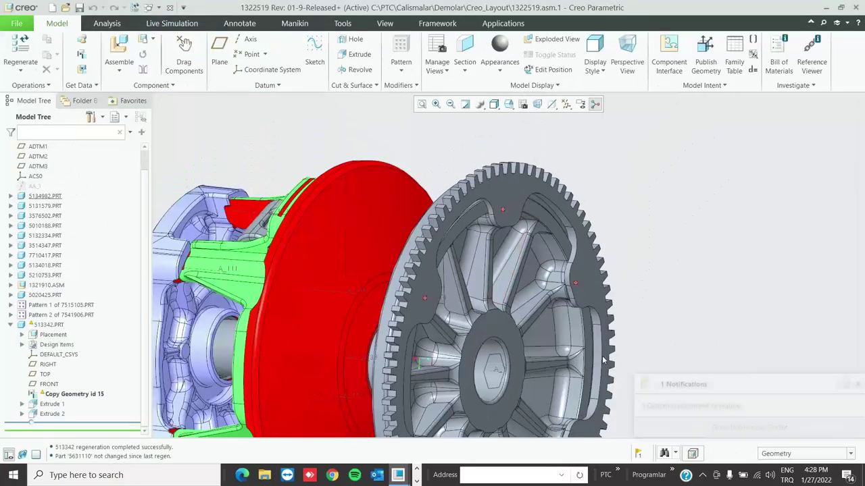
pyautogui.click(729, 427)
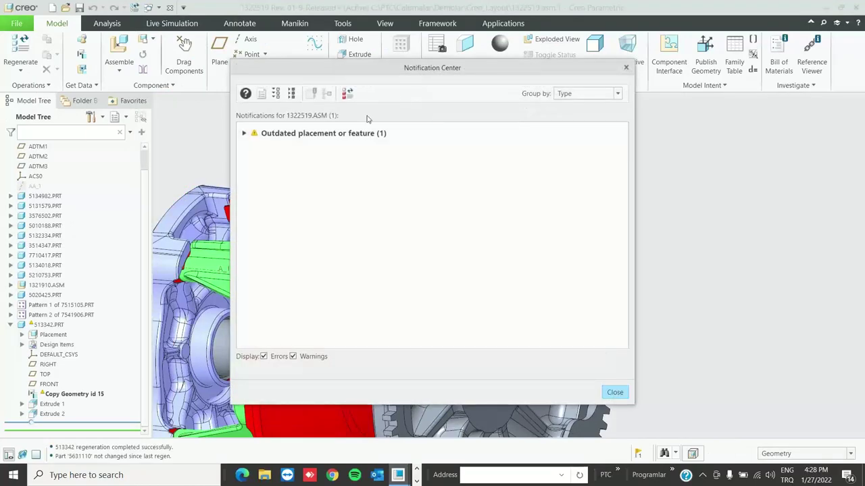
pyautogui.click(244, 133)
pyautogui.click(254, 152)
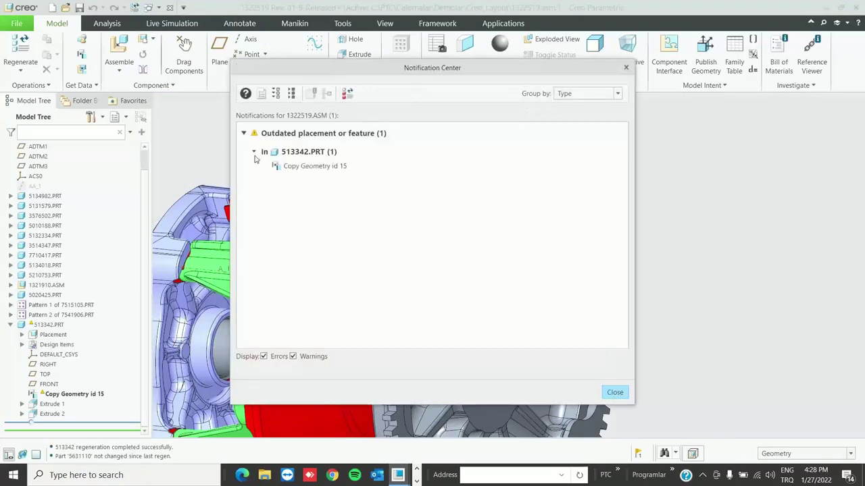
pyautogui.click(301, 170)
pyautogui.rightClick(302, 170)
pyautogui.click(352, 175)
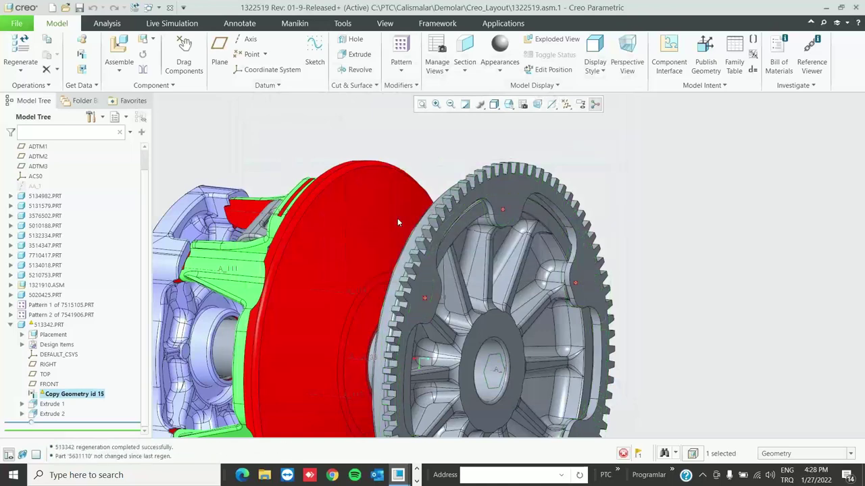
pyautogui.click(586, 141)
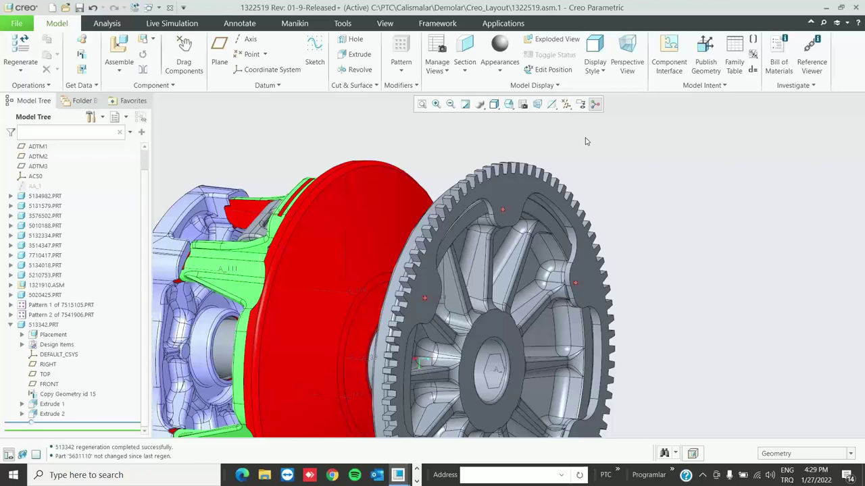
pyautogui.scroll(-5, 477, 220)
pyautogui.moveTo(477, 220)
pyautogui.mouseDown(button='middle')
pyautogui.moveTo(442, 217)
pyautogui.moveTo(466, 215)
pyautogui.mouseUp(button='middle')
pyautogui.scroll(2, 442, 217)
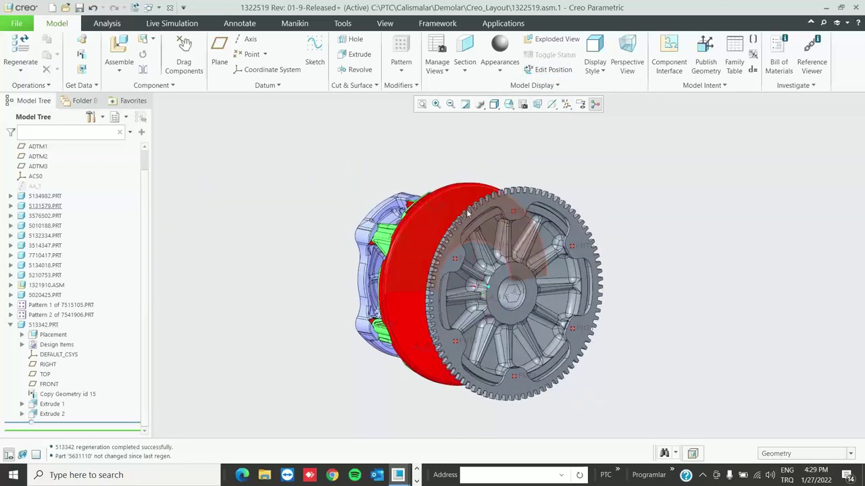
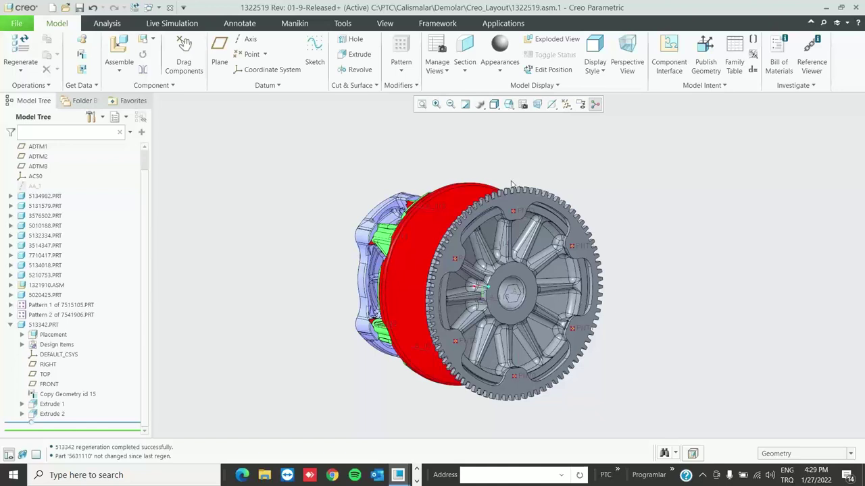
# - Start a screw fastener at point PNT3 on reference, with the gear ring's front face for the head and 5134982's cut surface for the thread
pyautogui.click(509, 106)
pyautogui.scroll(-3, 545, 149)
pyautogui.click(546, 144)
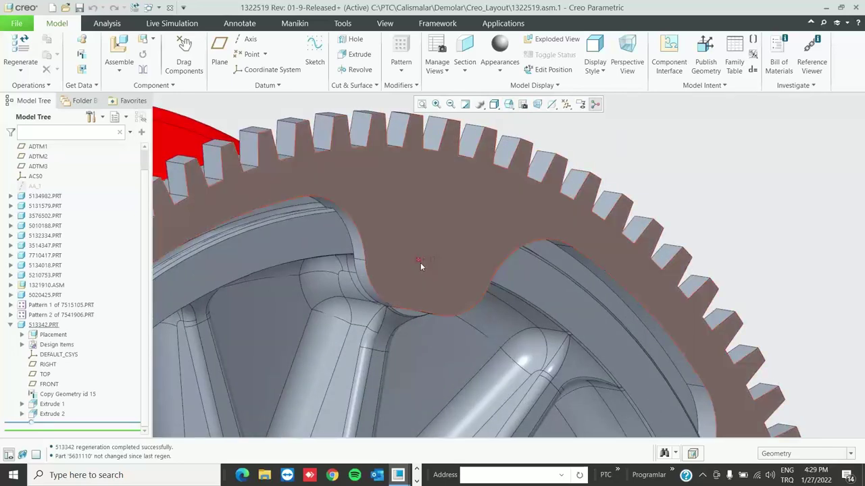
pyautogui.click(398, 25)
pyautogui.click(343, 23)
pyautogui.click(678, 70)
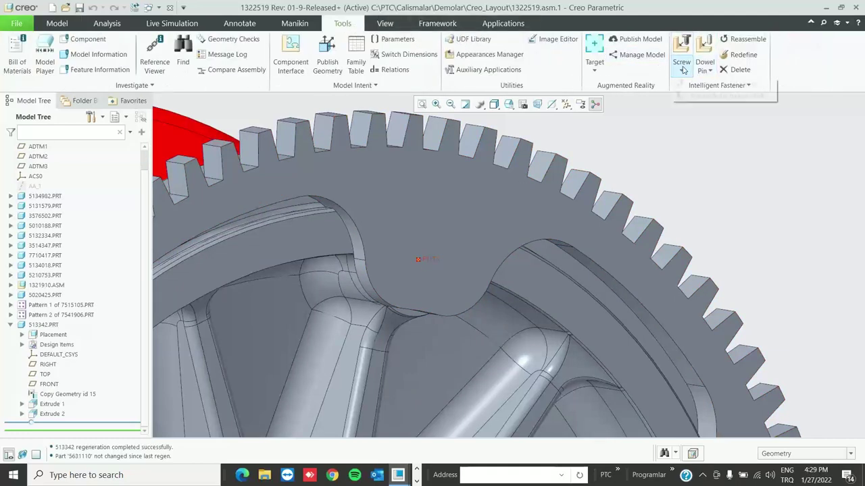
pyautogui.click(705, 85)
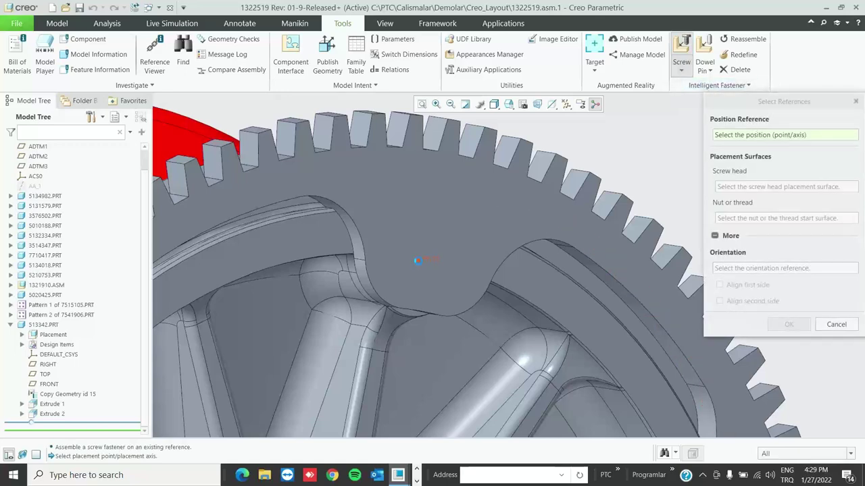
pyautogui.click(418, 260)
pyautogui.click(490, 230)
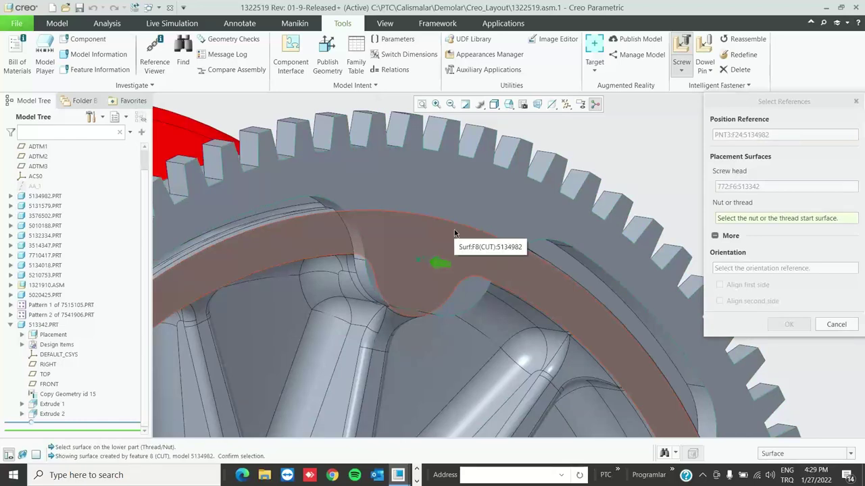
pyautogui.click(454, 231)
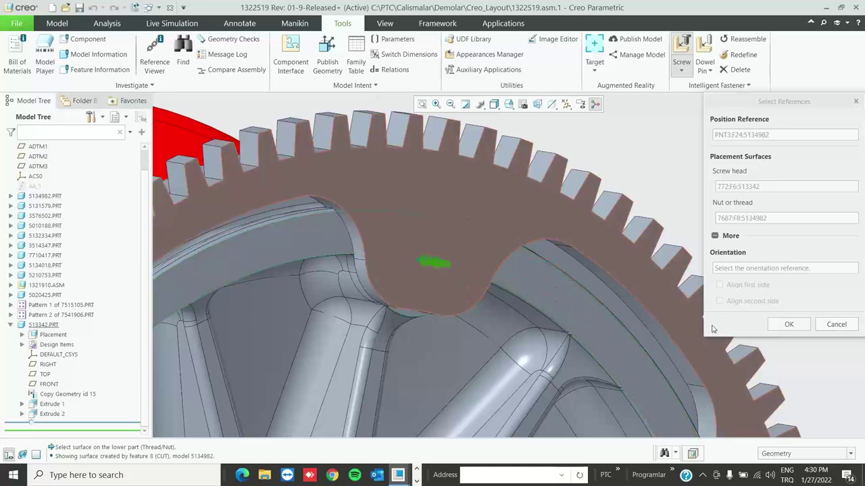
pyautogui.click(789, 325)
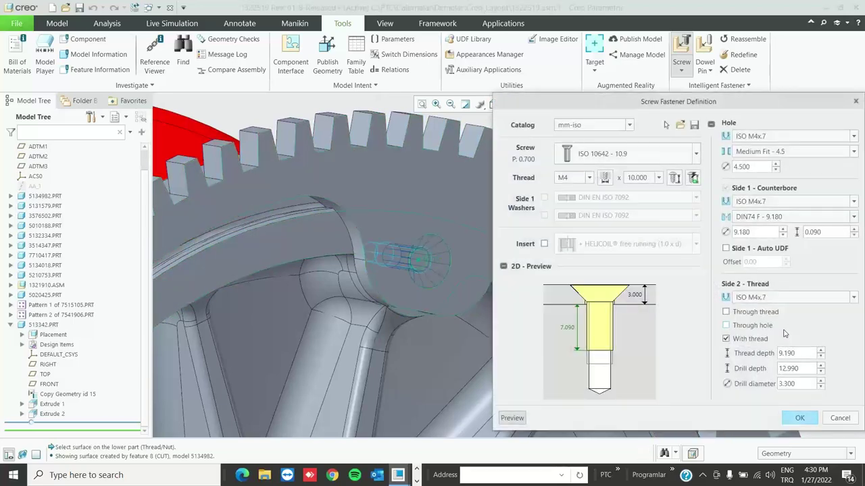
# - Choose the countersunk screw ISO 10642 - 10.9 from the mm-iso catalog for the gear ring fastener
pyautogui.click(566, 128)
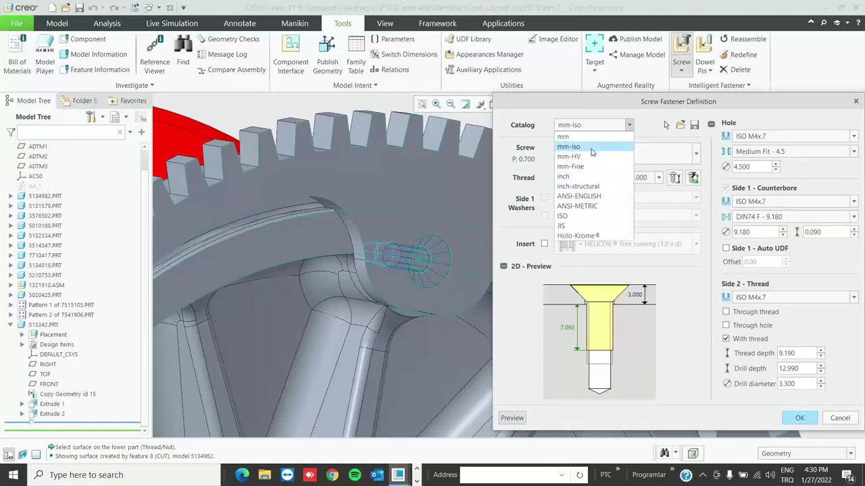
pyautogui.click(591, 148)
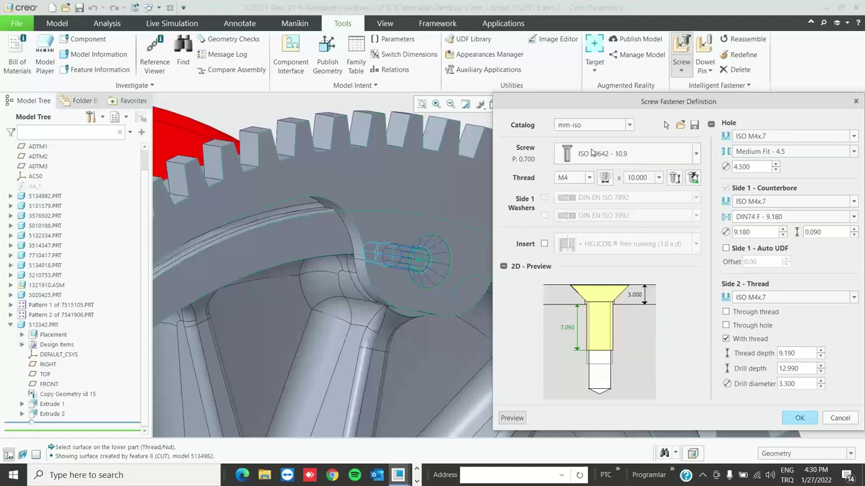
pyautogui.click(640, 158)
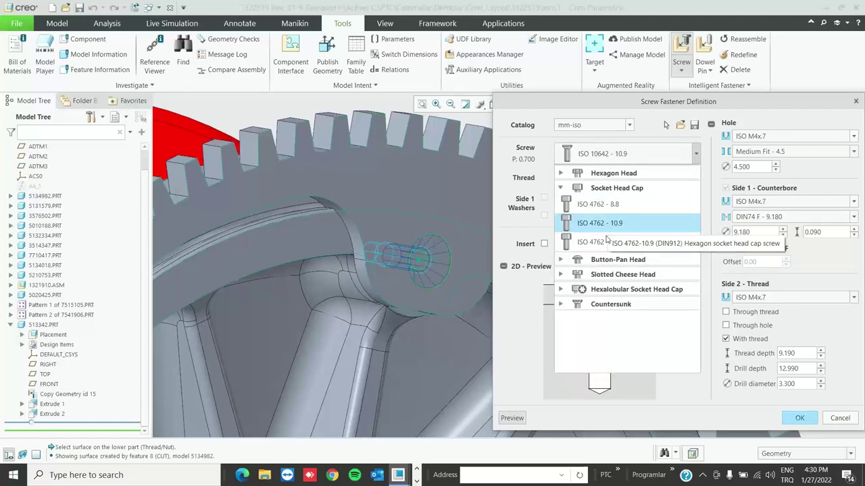
pyautogui.click(561, 305)
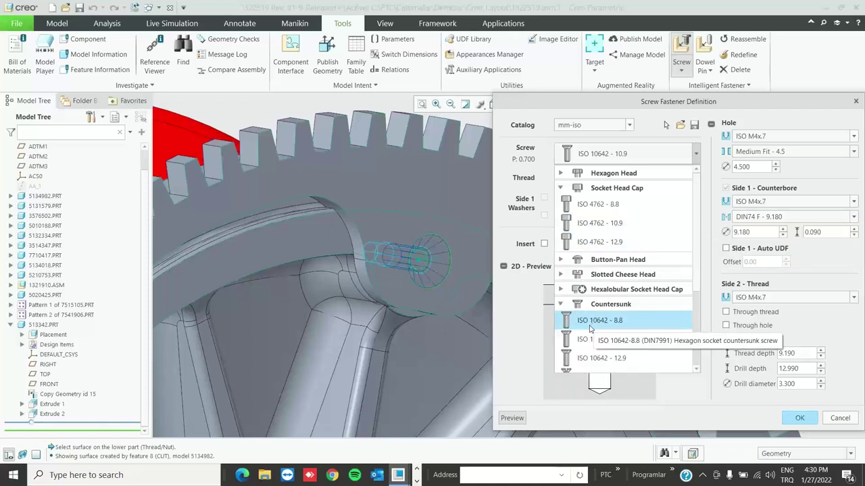
pyautogui.click(587, 339)
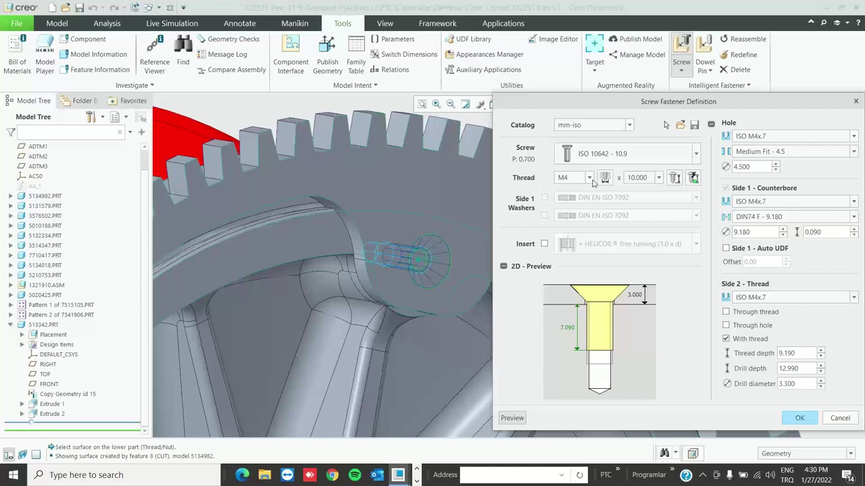
# - Shorten the M4 countersunk screw by one length size and assemble it with the Pattern fastener option
pyautogui.click(656, 179)
pyautogui.click(643, 192)
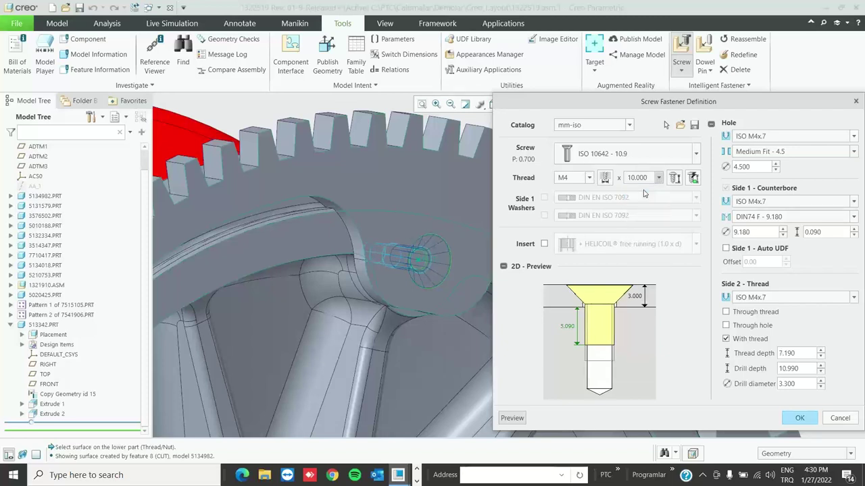
pyautogui.click(799, 420)
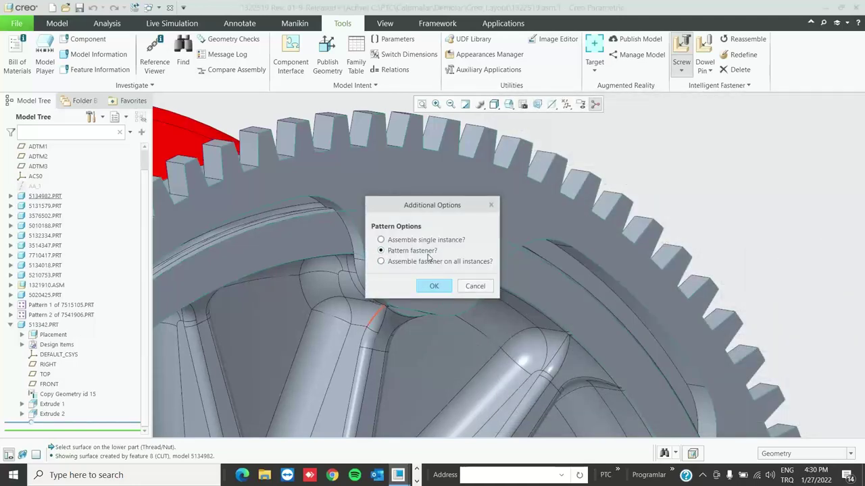
pyautogui.click(433, 286)
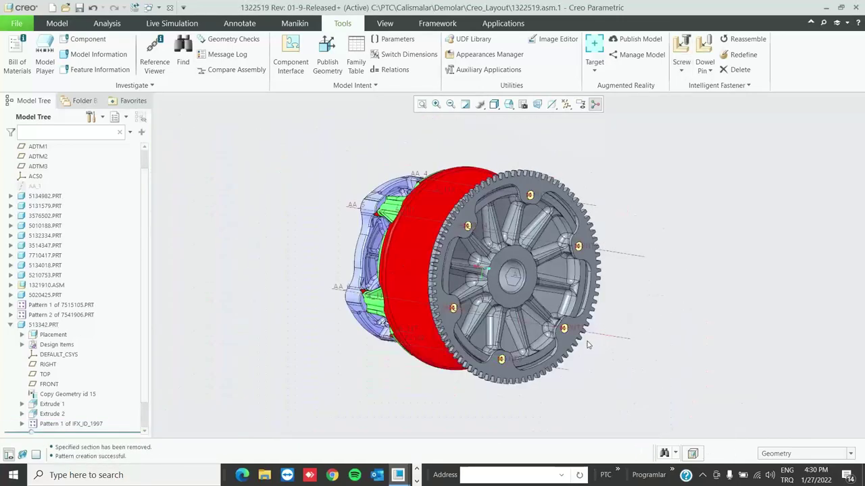
# - Start a screw fastener on datum axis A_111 of 5131579, using the Datums selection filter to pick the axis
pyautogui.click(508, 104)
pyautogui.scroll(-2, 558, 177)
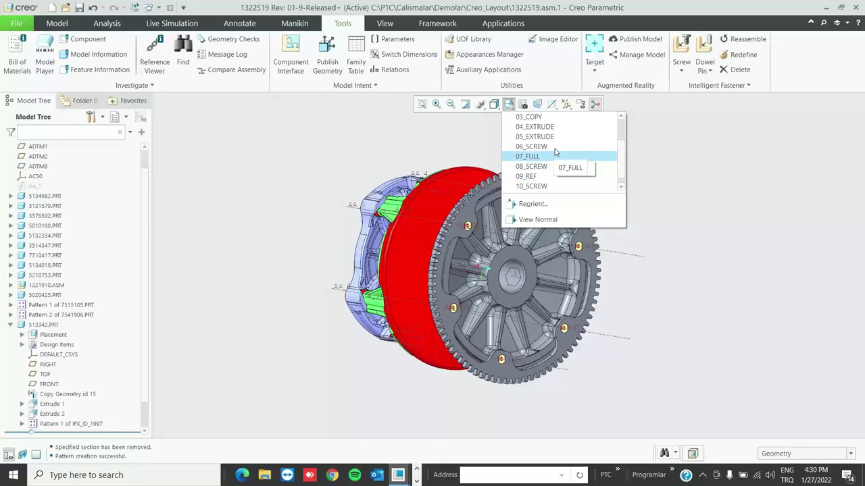
pyautogui.click(552, 167)
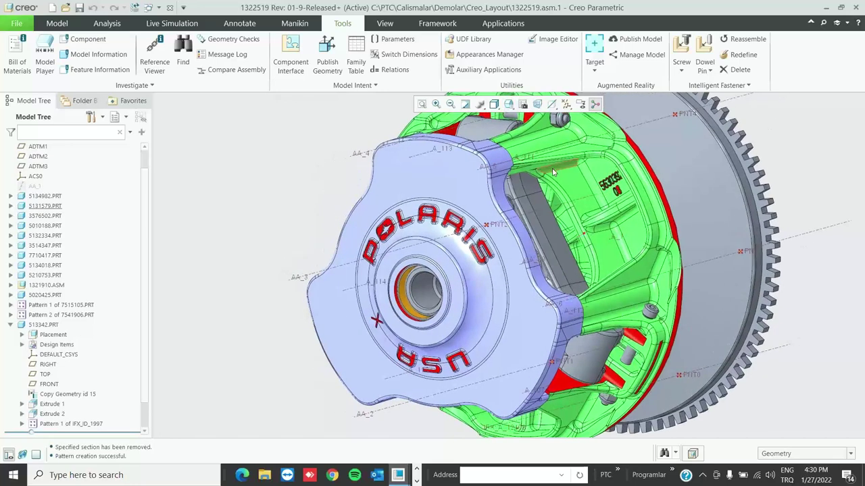
pyautogui.scroll(-5, 597, 282)
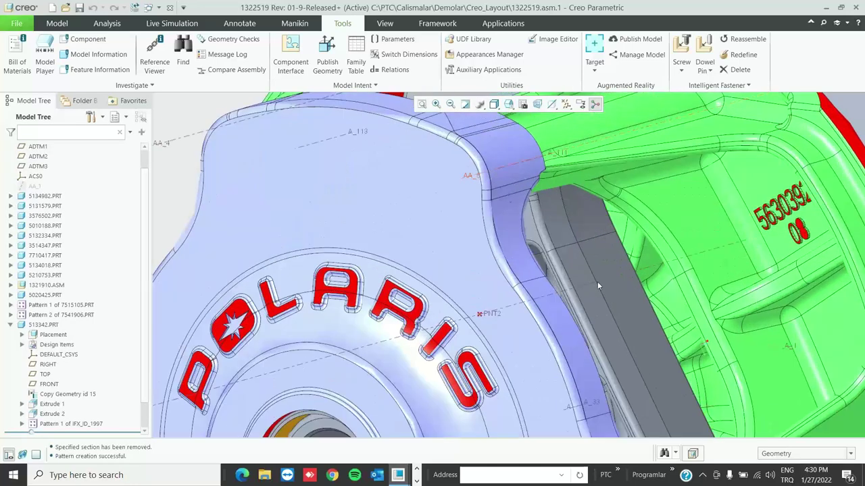
pyautogui.click(773, 453)
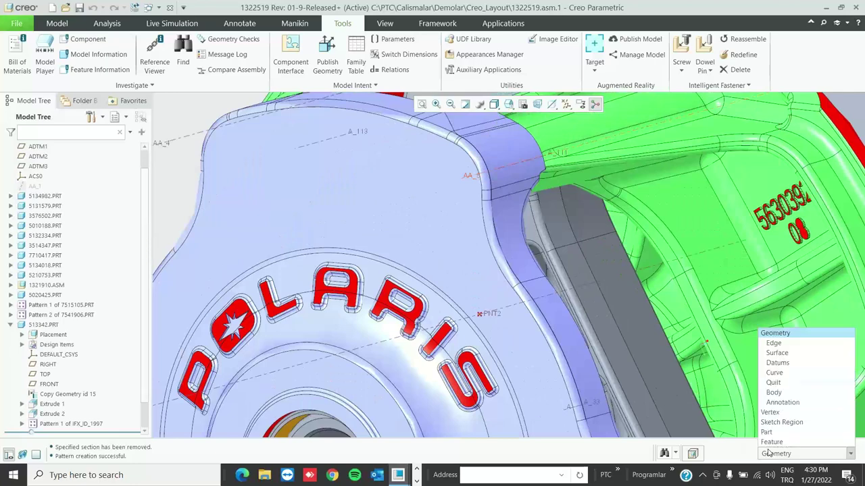
pyautogui.click(776, 363)
pyautogui.scroll(5, 512, 156)
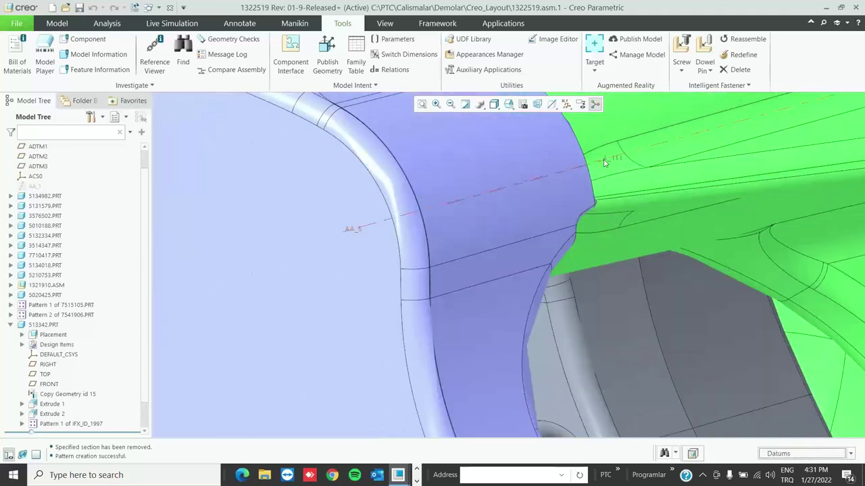
pyautogui.click(604, 162)
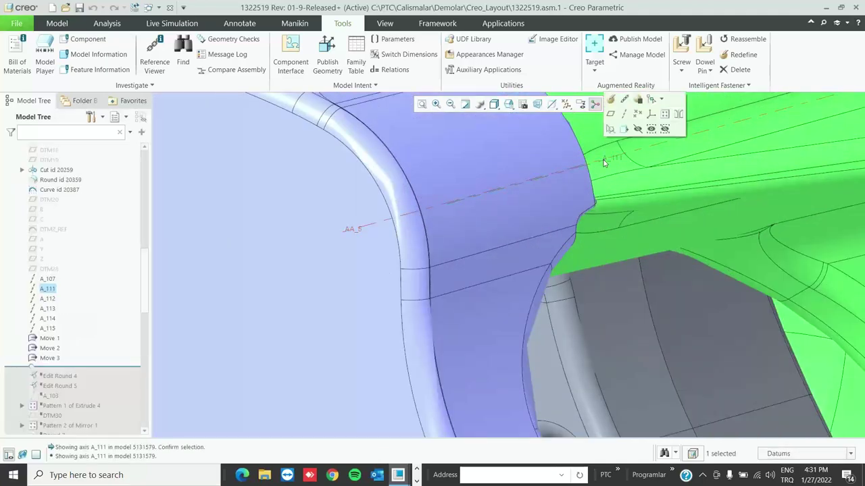
pyautogui.click(682, 48)
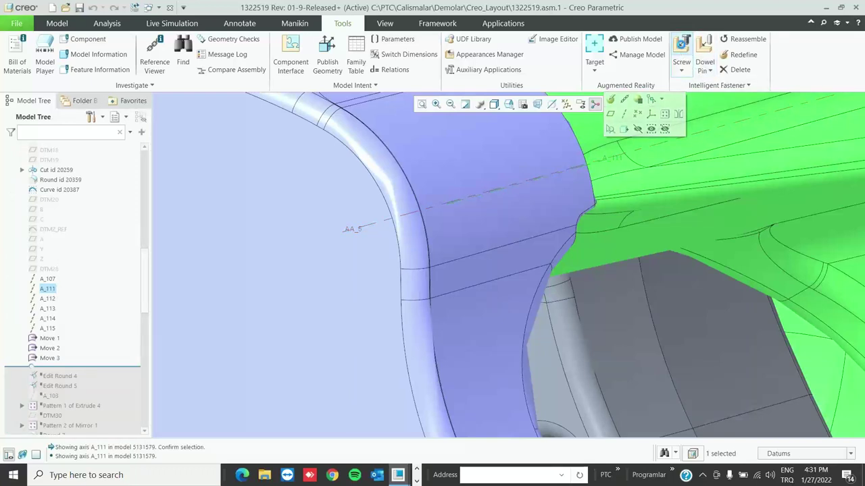
# - Use the front face of the POLARIS cover 5132334 for the screw head and 5131579's cut surface for the thread
pyautogui.click(354, 206)
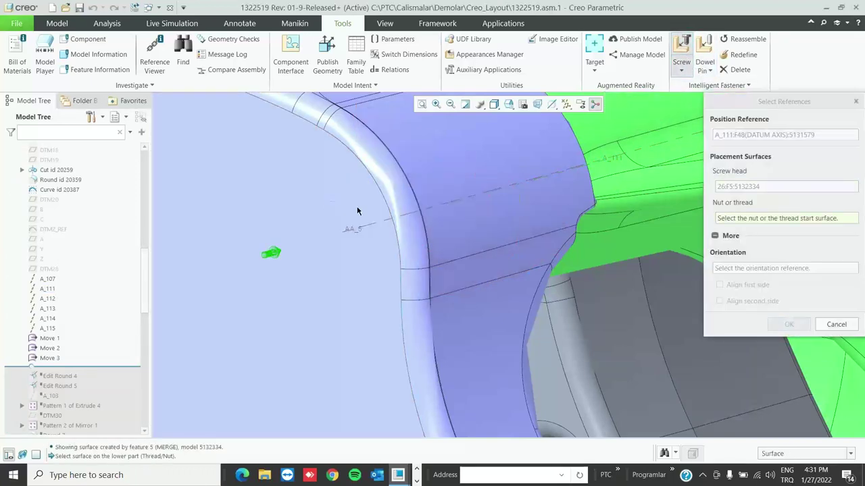
pyautogui.click(508, 104)
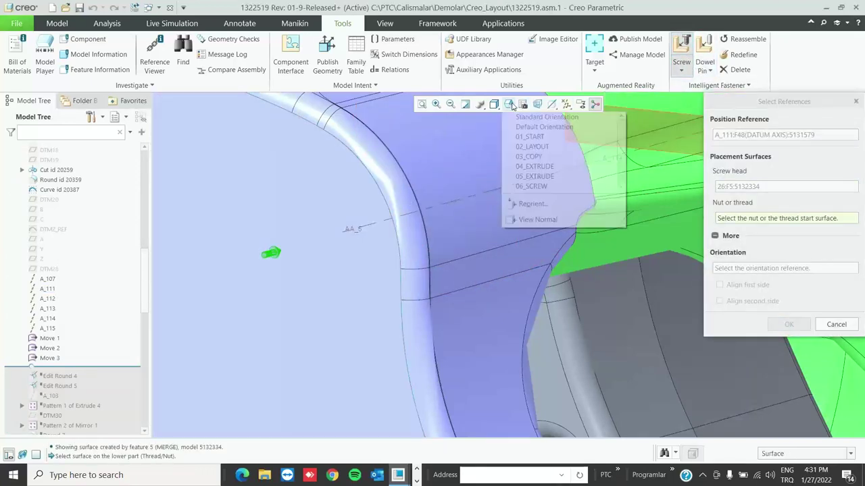
pyautogui.scroll(-2, 542, 182)
pyautogui.click(543, 176)
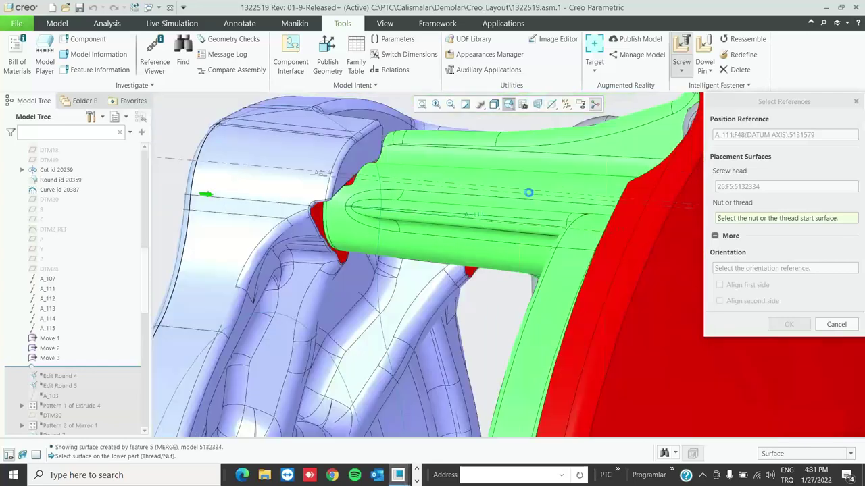
pyautogui.scroll(1, 443, 223)
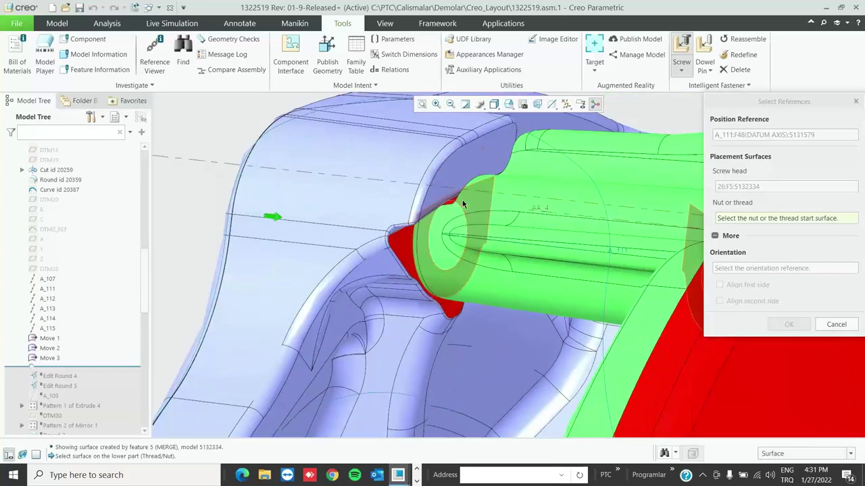
pyautogui.click(464, 202)
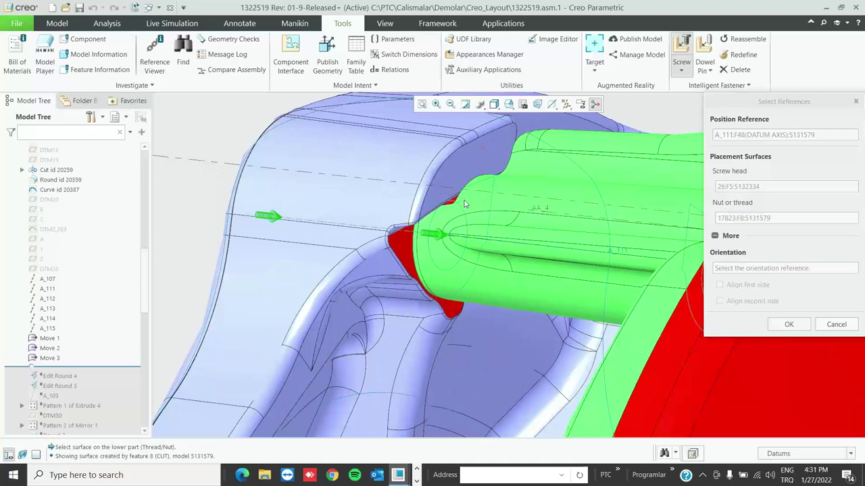
pyautogui.click(789, 324)
# - Define the fastener as a socket head cap screw ISO 4762 - 8.8 with M6 thread and 30.000 length
pyautogui.click(615, 154)
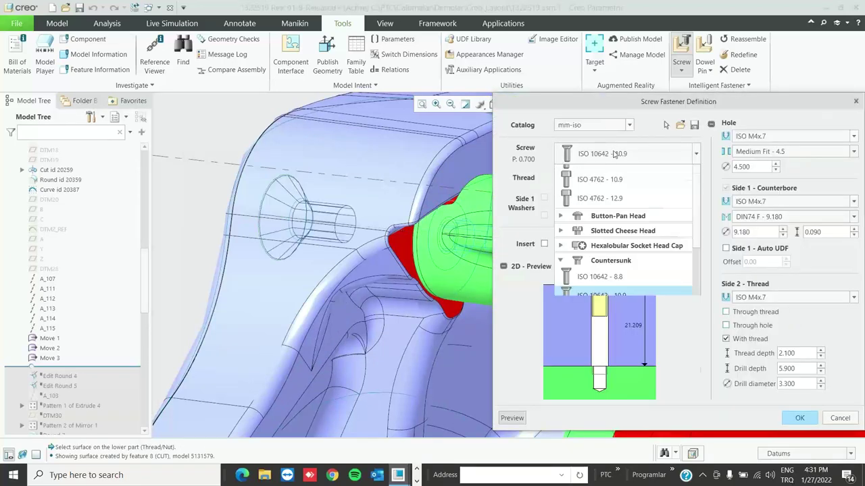
pyautogui.click(560, 187)
pyautogui.click(560, 289)
pyautogui.click(561, 290)
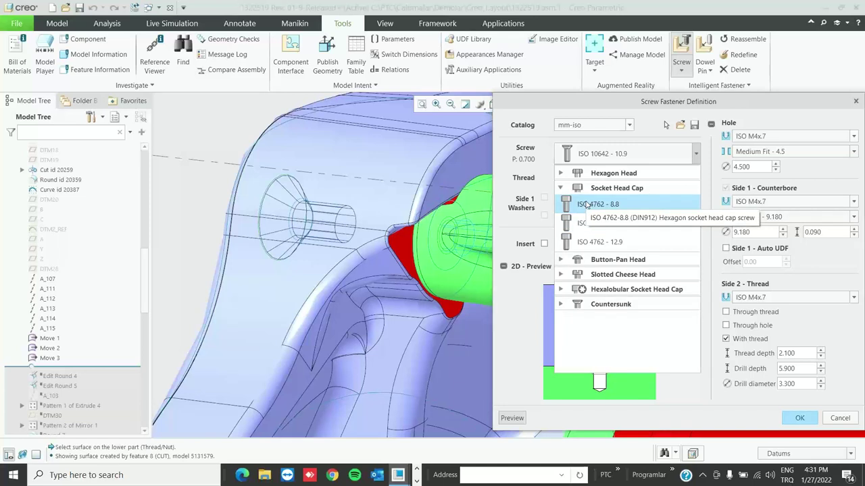
pyautogui.click(586, 203)
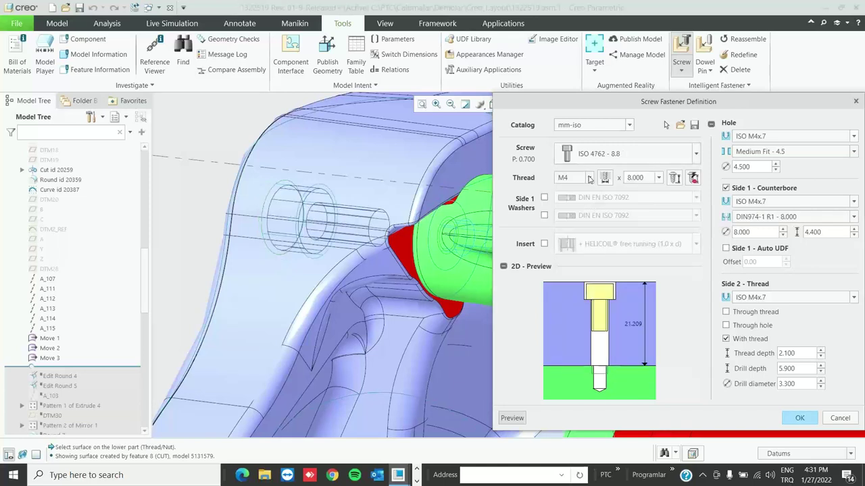
pyautogui.click(589, 179)
pyautogui.click(571, 210)
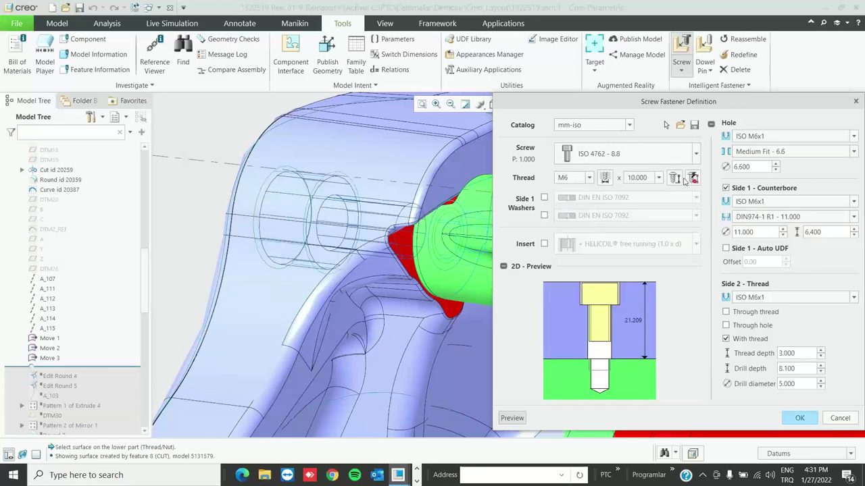
pyautogui.click(659, 177)
pyautogui.click(642, 273)
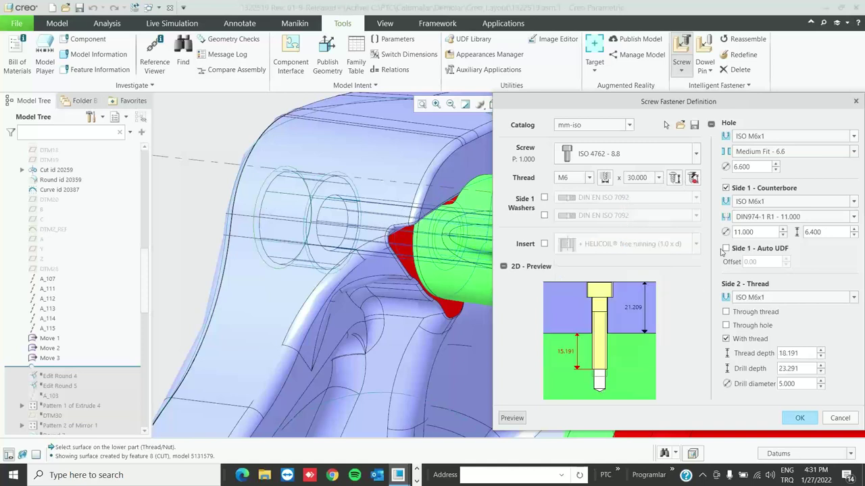
# - Turn off the Side 1 counterbore and create the M6 screw fastener
pyautogui.click(725, 188)
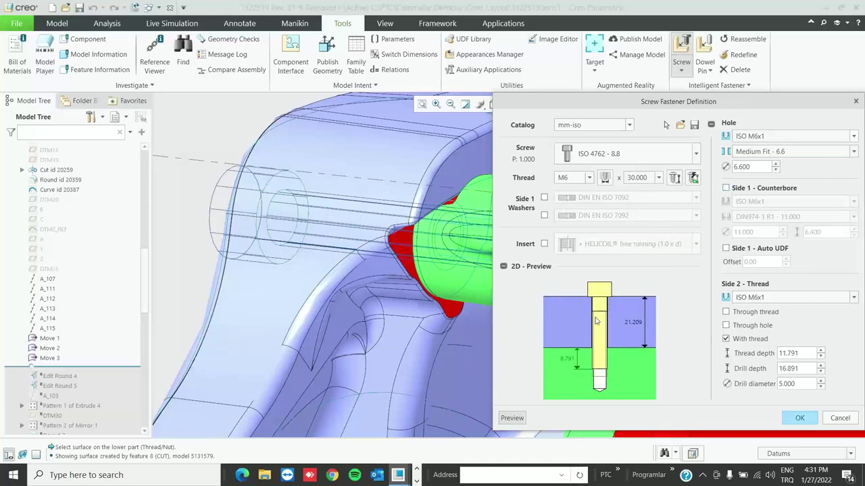
pyautogui.moveTo(757, 102); pyautogui.dragTo(686, 92)
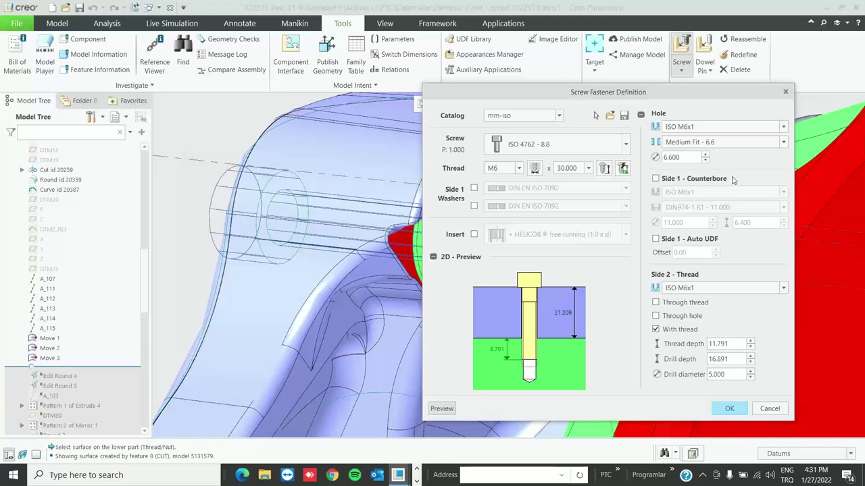
pyautogui.click(730, 410)
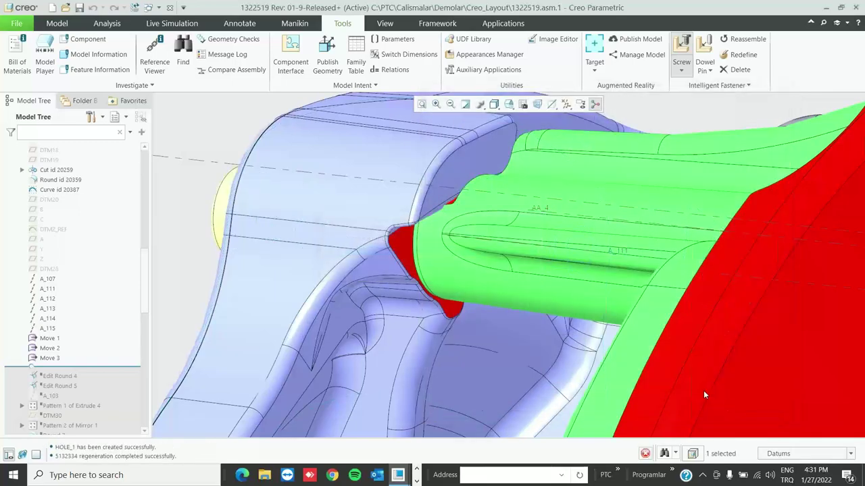
pyautogui.scroll(-5, 584, 297)
pyautogui.moveTo(584, 297); pyautogui.dragTo(628, 310, button='middle')
pyautogui.scroll(4, 649, 318)
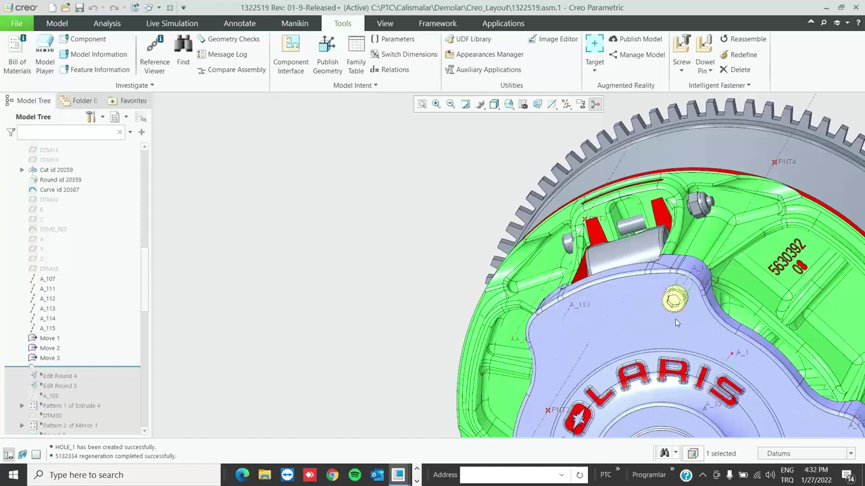
pyautogui.scroll(3, 675, 322)
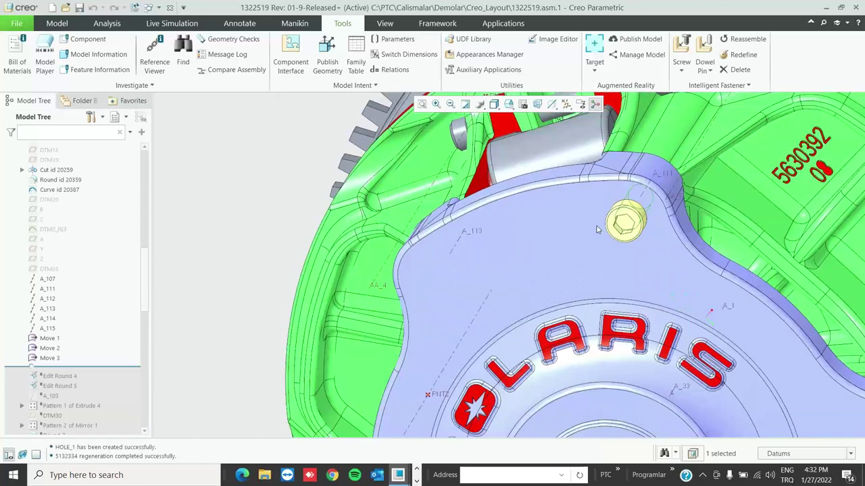
pyautogui.click(743, 38)
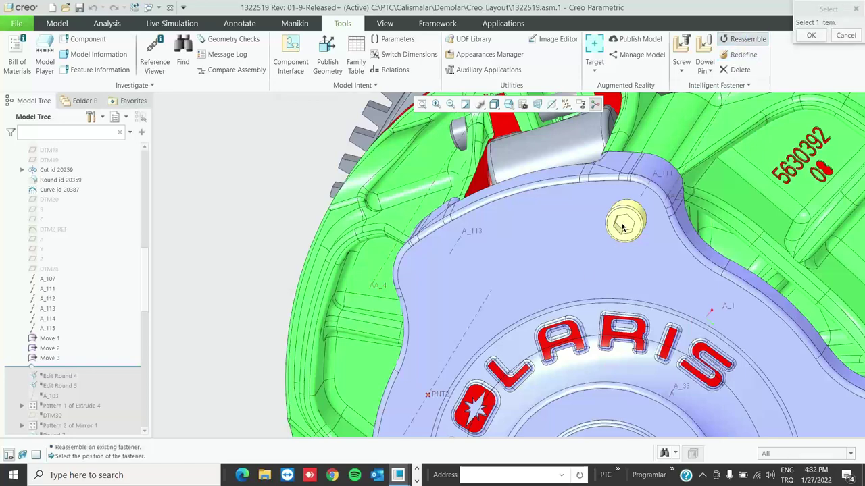
pyautogui.press('Escape')
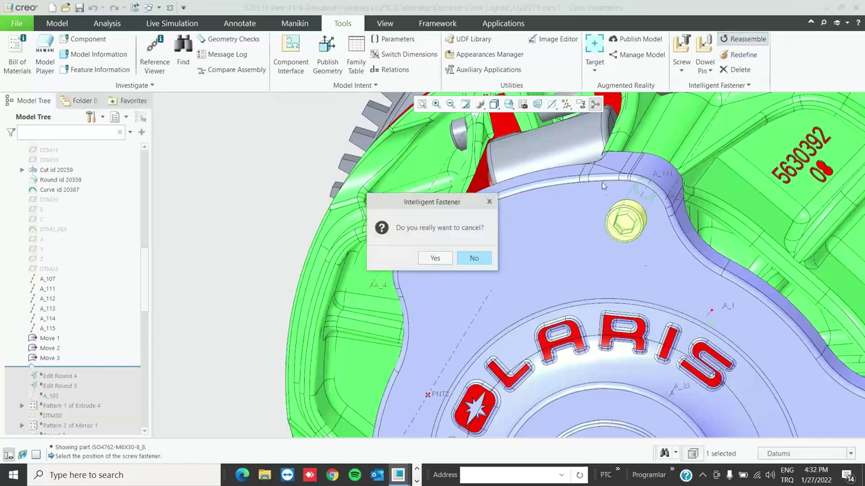
pyautogui.click(472, 258)
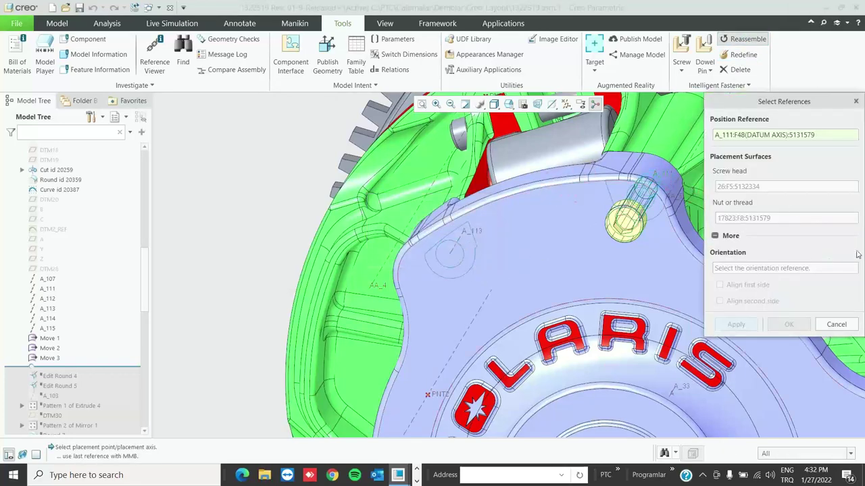
pyautogui.click(843, 326)
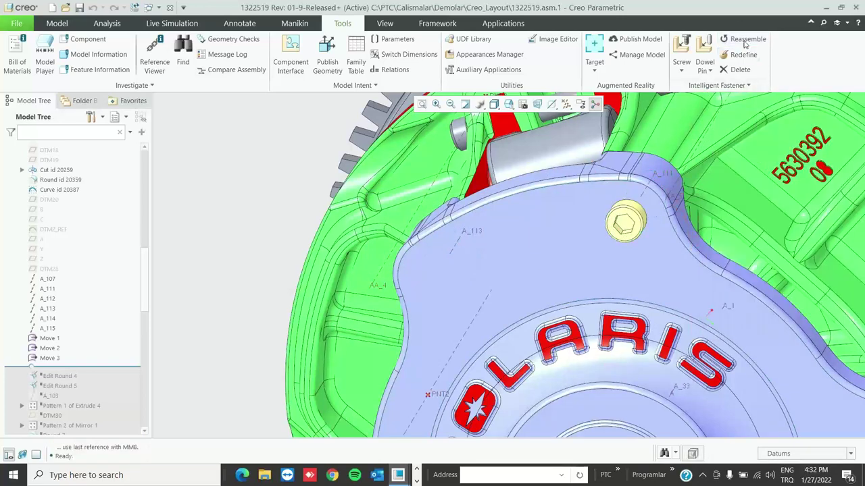
# - Reassemble the M6x30 cover screw on datum axis A_113, reusing the previous screw head and thread surfaces
pyautogui.click(745, 39)
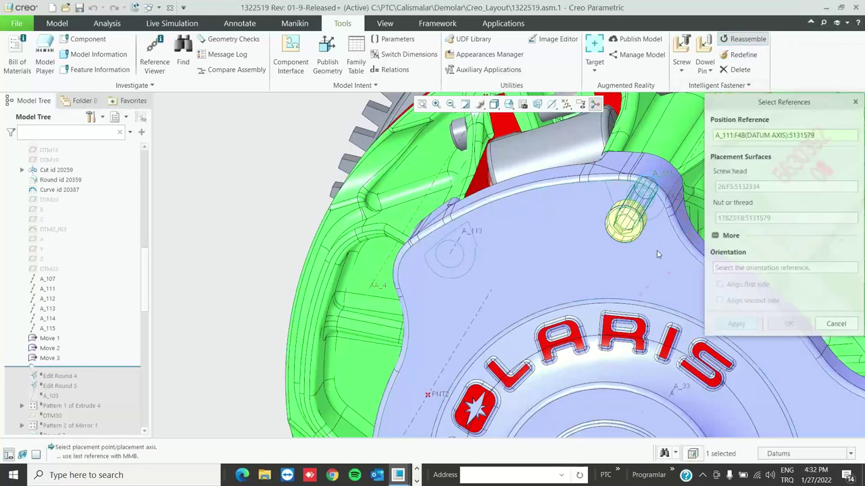
pyautogui.scroll(3, 438, 263)
pyautogui.click(453, 254)
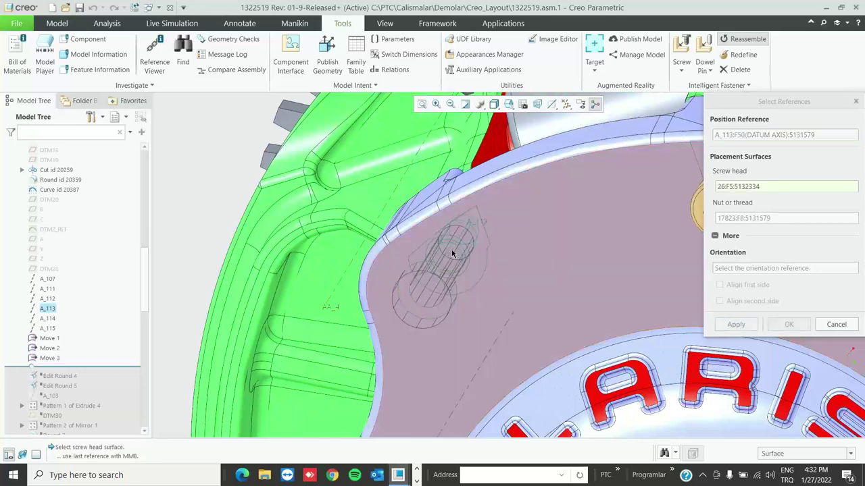
pyautogui.middleClick(474, 228)
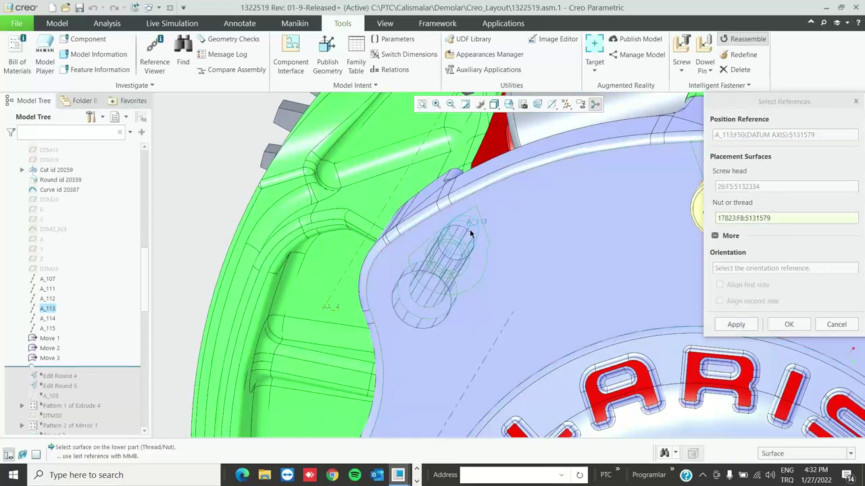
pyautogui.middleClick(471, 234)
pyautogui.click(730, 324)
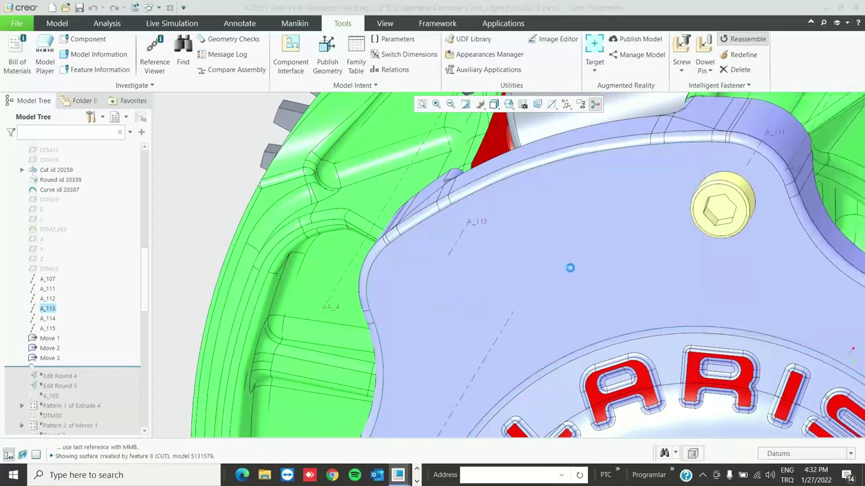
# - Place another M6x30 cover screw on datum axis A_114 with the same head and thread surfaces
pyautogui.middleClick(510, 229)
pyautogui.moveTo(509, 229); pyautogui.dragTo(444, 342, button='middle')
pyautogui.scroll(-5, 503, 255)
pyautogui.scroll(5, 462, 345)
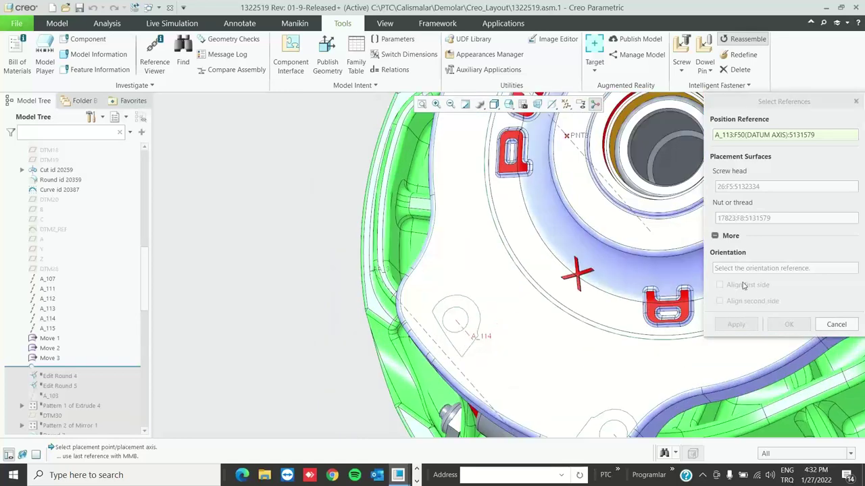
pyautogui.click(461, 322)
pyautogui.scroll(-4, 409, 316)
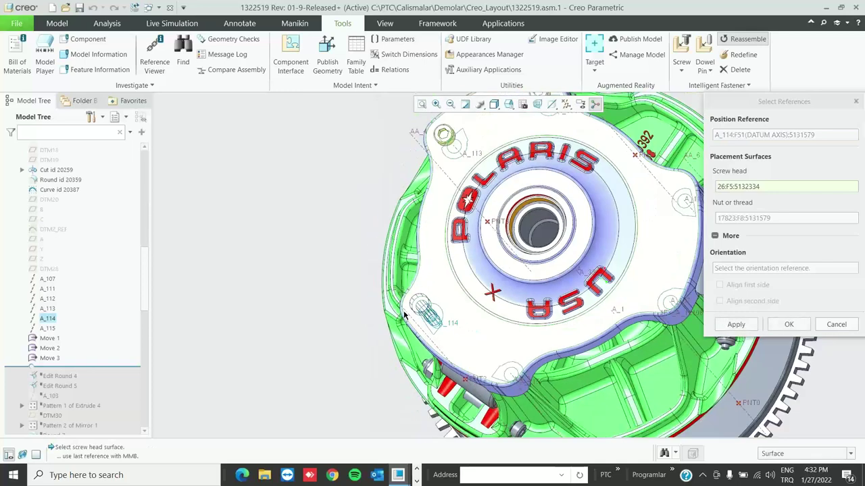
pyautogui.click(443, 273)
pyautogui.scroll(4, 444, 318)
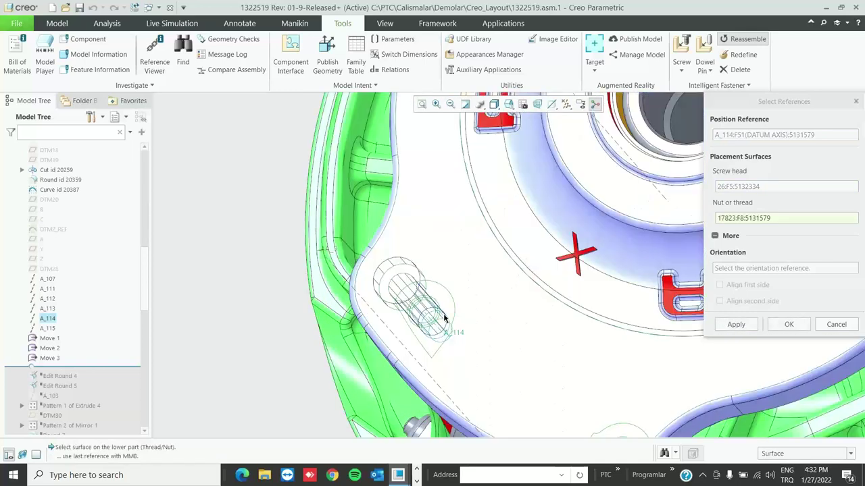
pyautogui.click(443, 317)
pyautogui.click(736, 325)
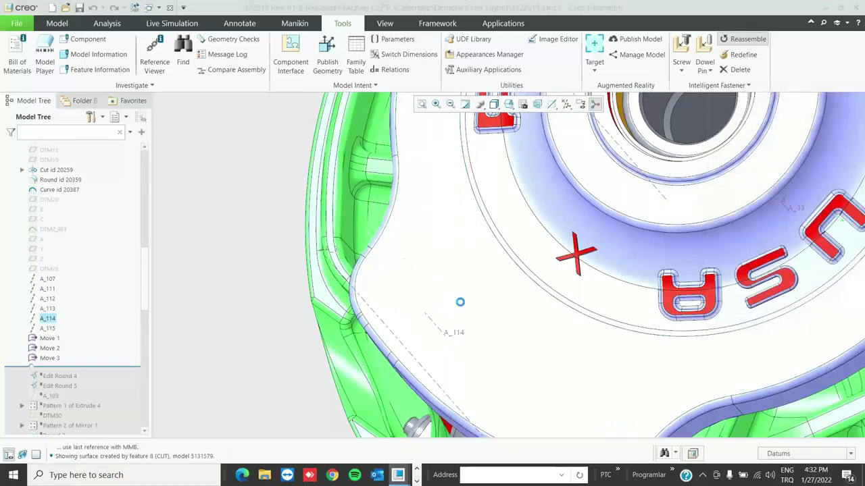
# - Place the next reassembled M6x30 cover screw on datum axis A_115, keeping the previous placement surfaces
pyautogui.click(396, 277)
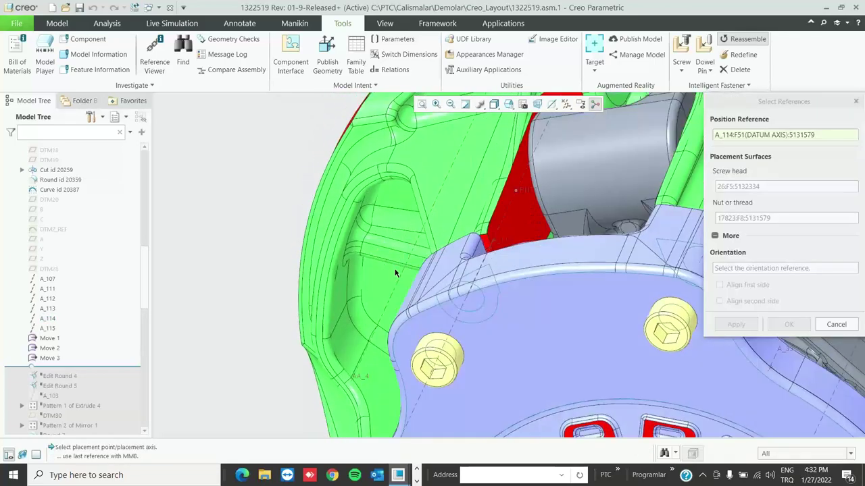
pyautogui.scroll(-10, 395, 261)
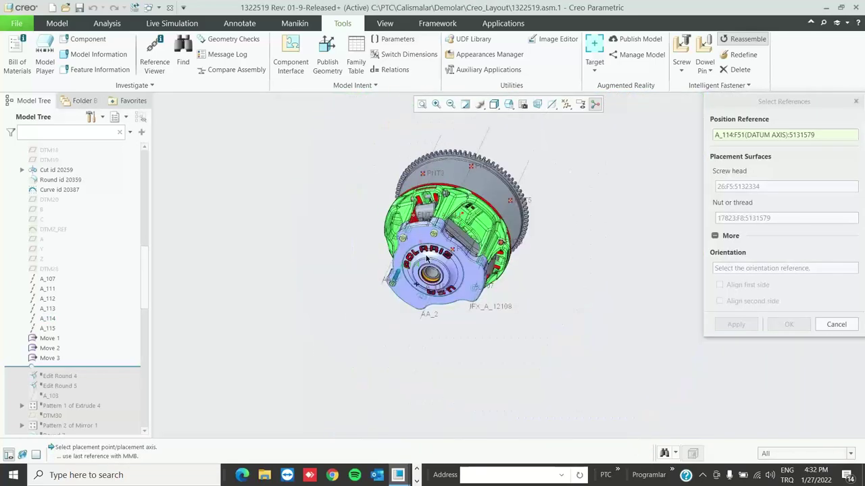
pyautogui.scroll(10, 417, 243)
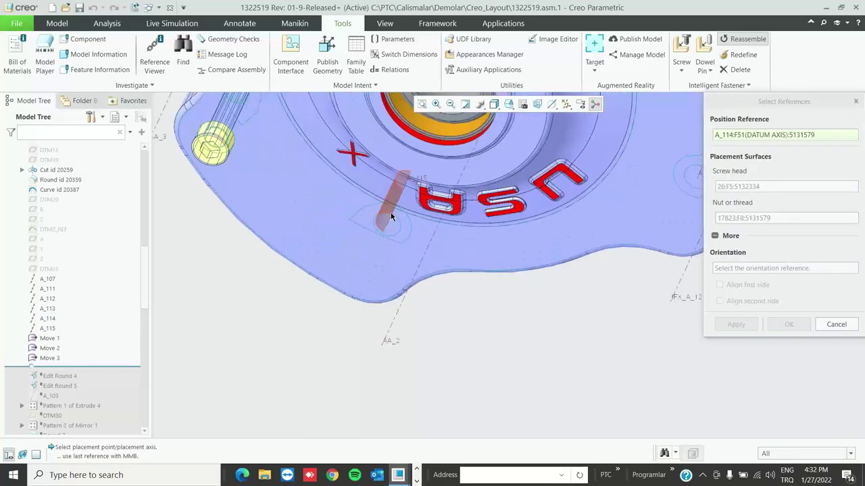
pyautogui.click(386, 222)
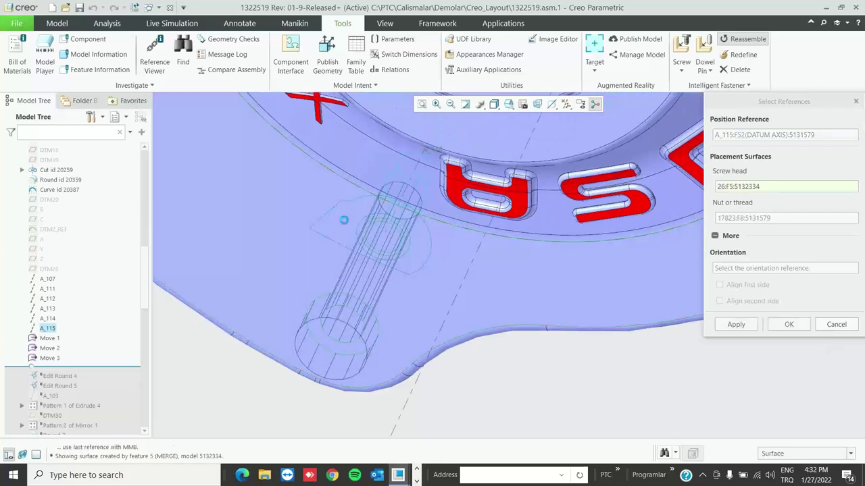
pyautogui.middleClick(408, 222)
pyautogui.click(740, 327)
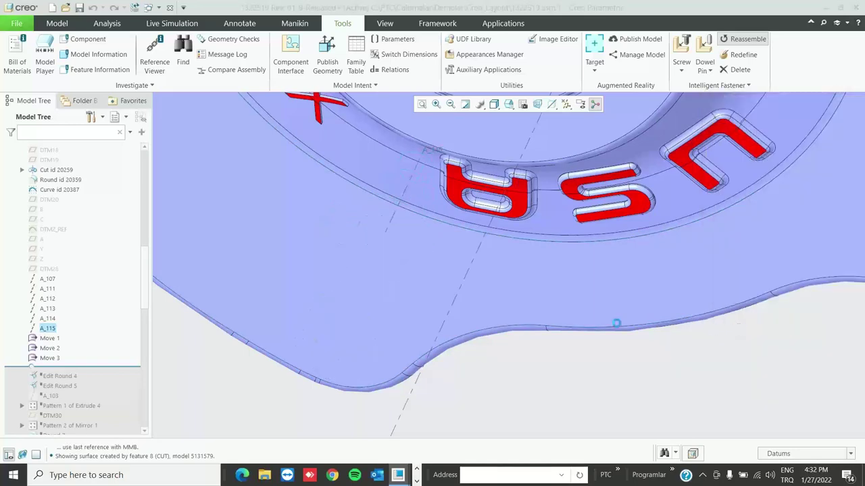
# - Place the last M6x30 cover screw on datum axis A_107 and finish reassembling the fastener
pyautogui.scroll(-3, 404, 299)
pyautogui.moveTo(404, 300); pyautogui.dragTo(522, 163, button='middle')
pyautogui.scroll(-2, 522, 163)
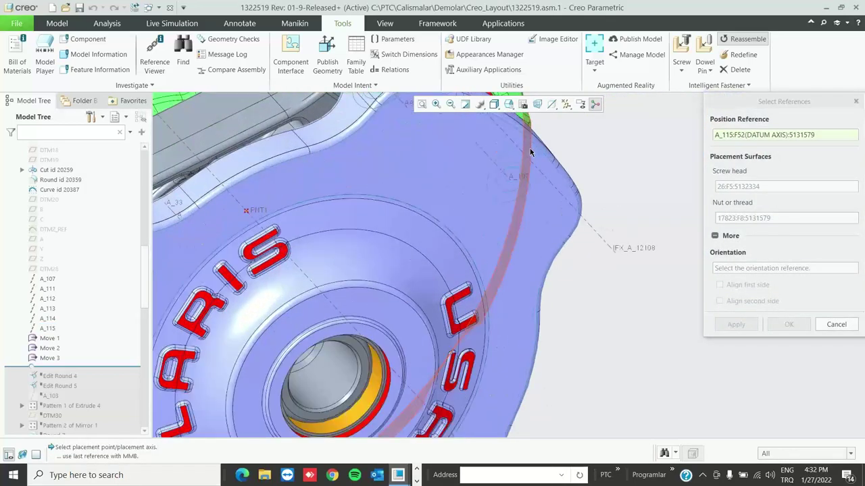
pyautogui.click(504, 177)
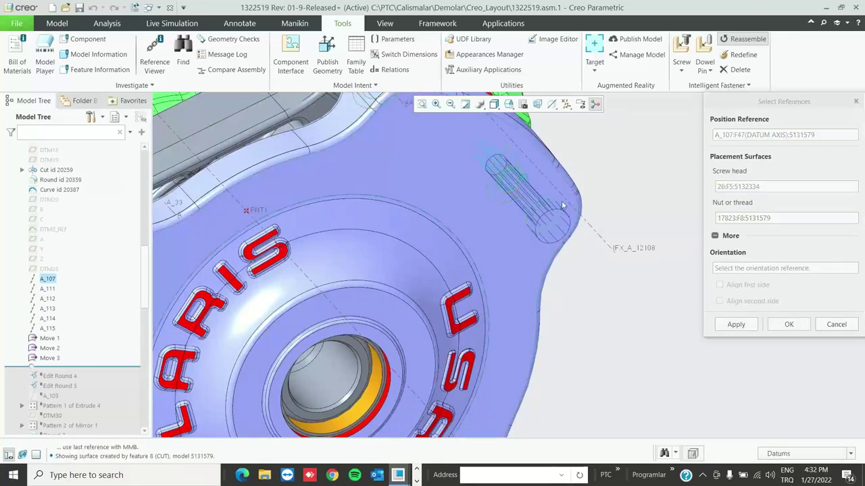
pyautogui.click(733, 322)
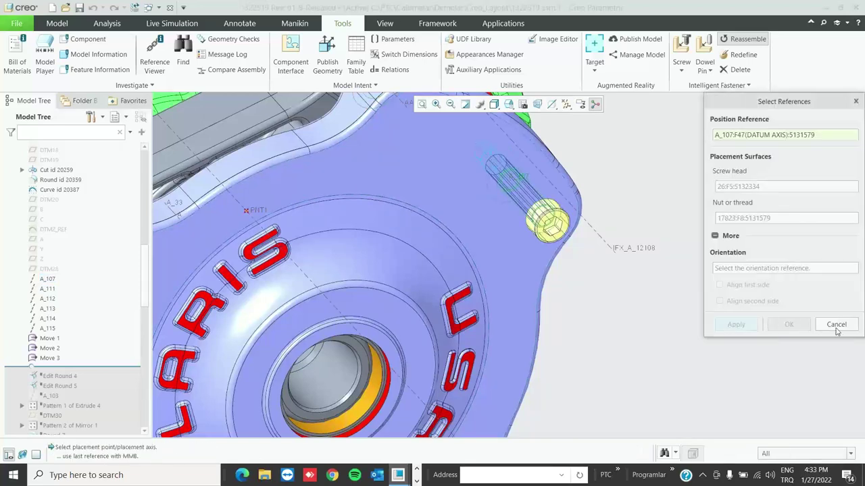
pyautogui.middleClick(757, 333)
# - Examine the assembly from several sides, checking the M6 screws around the POLARIS cover
pyautogui.hotkey('ctrl', 'd')
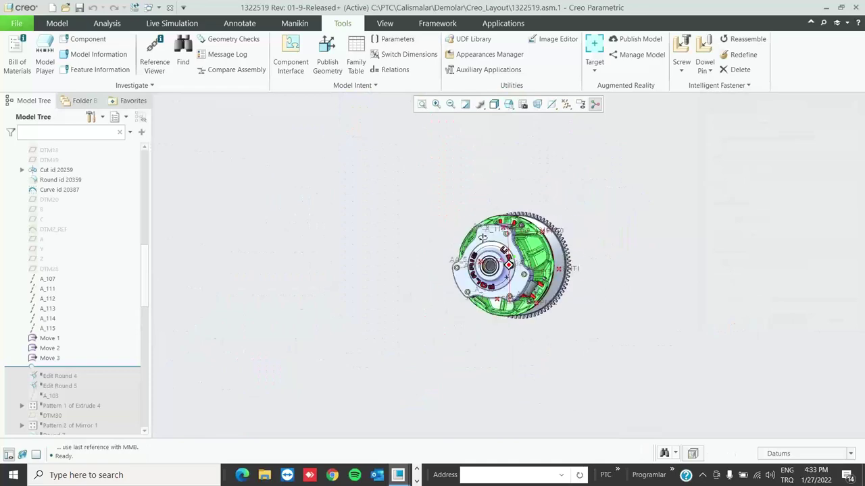
pyautogui.moveTo(470, 262); pyautogui.dragTo(414, 231, button='middle')
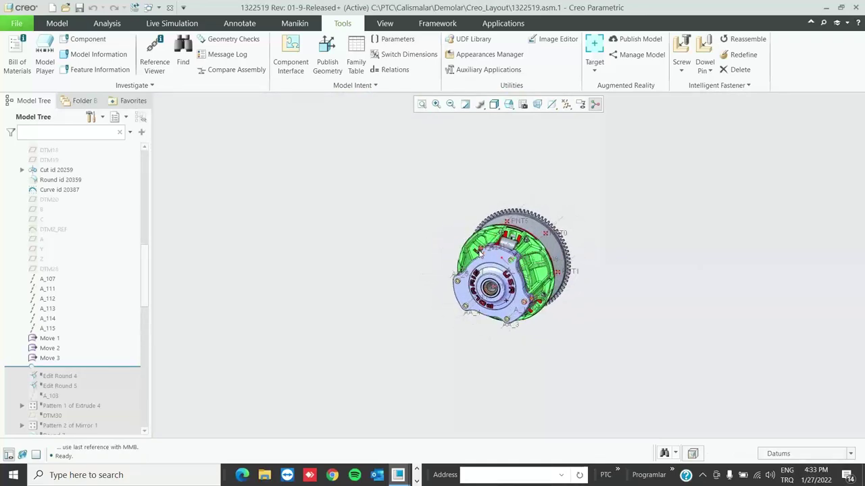
pyautogui.scroll(3, 414, 231)
pyautogui.scroll(3, 495, 269)
pyautogui.scroll(-2, 491, 237)
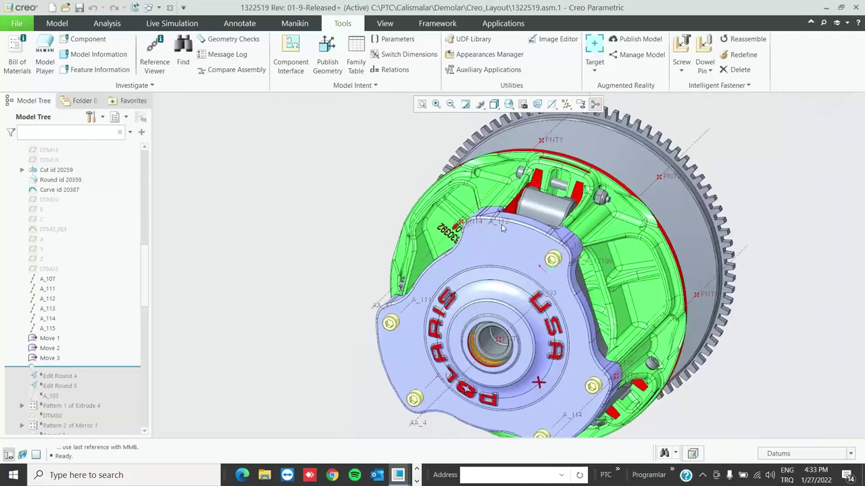
pyautogui.scroll(-1, 488, 200)
pyautogui.scroll(2, 520, 256)
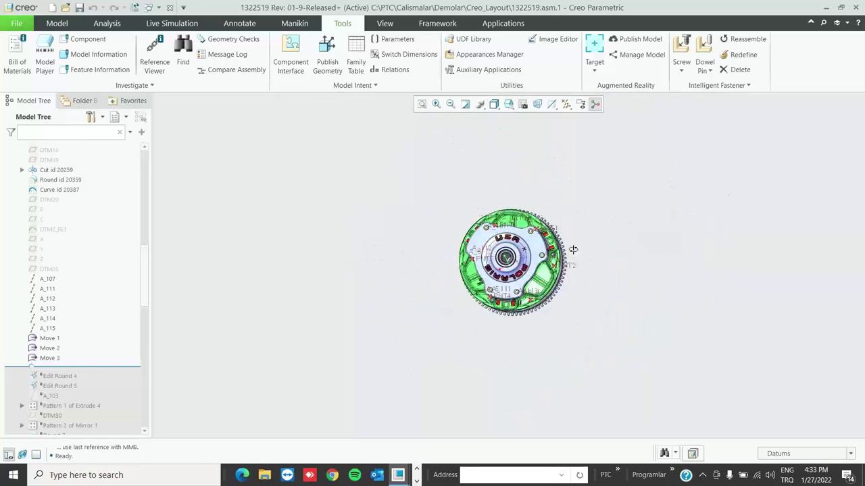
pyautogui.moveTo(610, 180); pyautogui.dragTo(592, 246, button='middle')
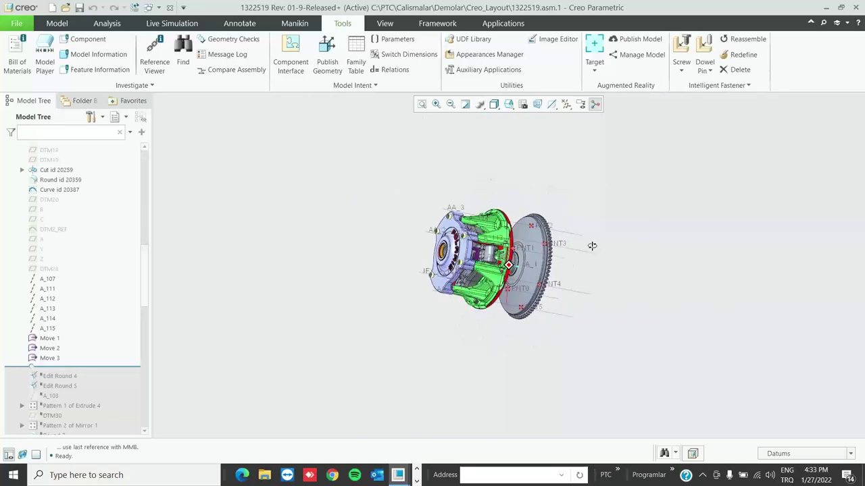
pyautogui.moveTo(627, 222); pyautogui.dragTo(622, 258, button='middle')
pyautogui.scroll(5, 484, 265)
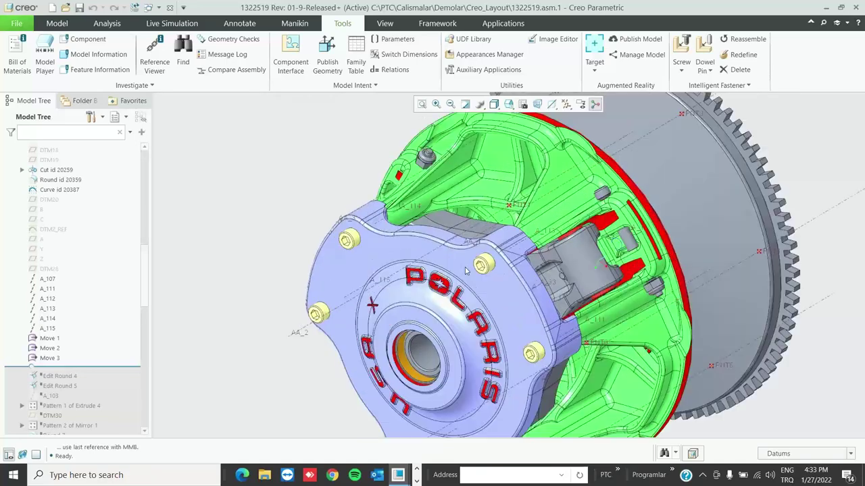
pyautogui.scroll(-3, 507, 252)
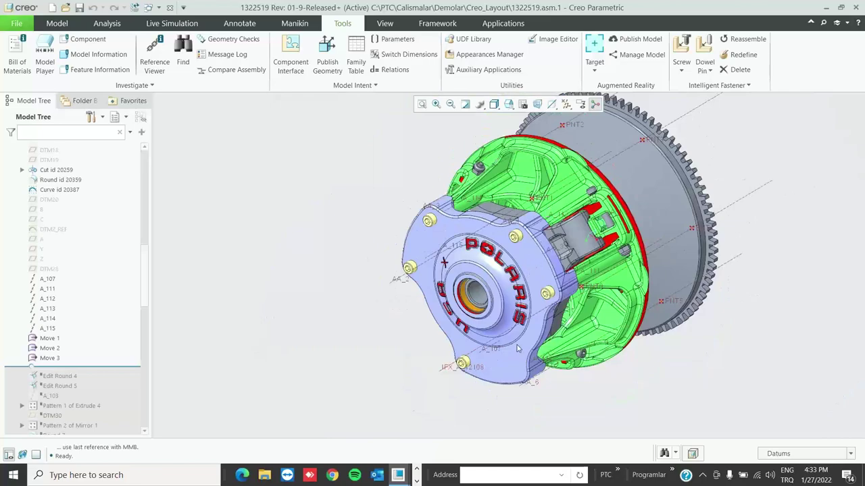
pyautogui.moveTo(473, 263); pyautogui.dragTo(622, 287, button='middle')
pyautogui.scroll(1, 558, 266)
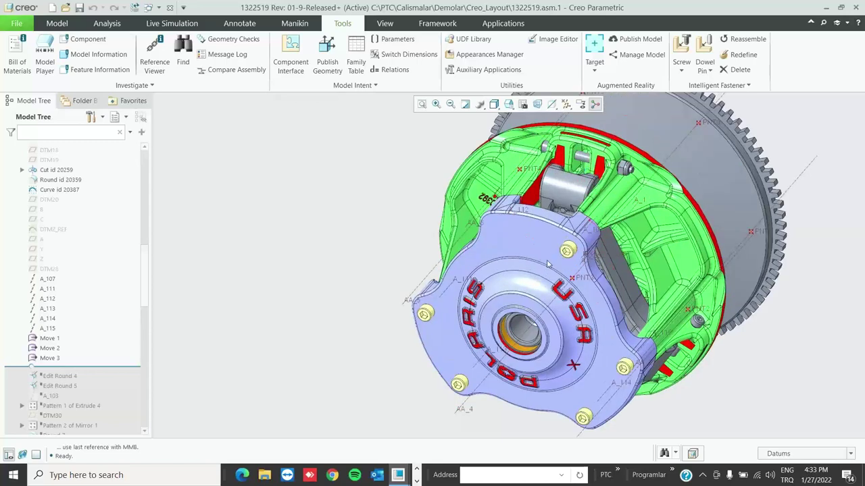
pyautogui.scroll(-1, 548, 264)
pyautogui.scroll(-1, 515, 265)
# - Redefine Extrude 1 of the gear ring part 513342 with a depth of 8
pyautogui.moveTo(500, 243); pyautogui.dragTo(378, 194, button='middle')
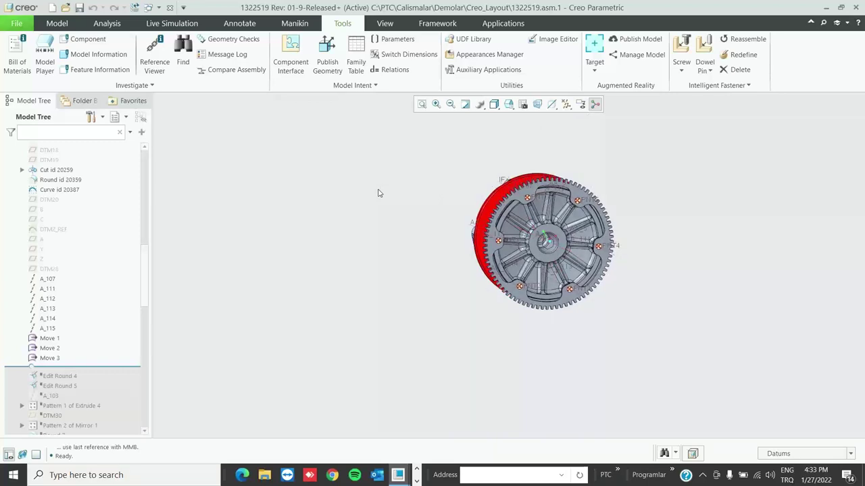
pyautogui.moveTo(488, 176); pyautogui.dragTo(466, 196, button='middle')
pyautogui.scroll(-10, 81, 358)
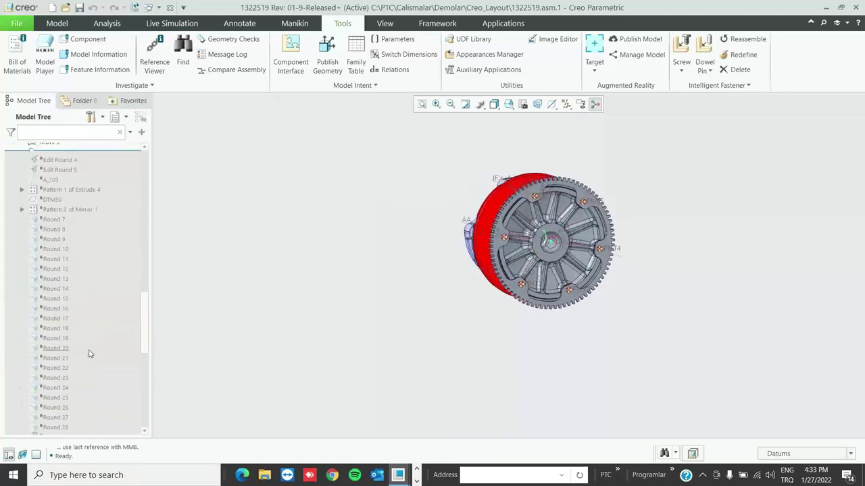
pyautogui.click(52, 325)
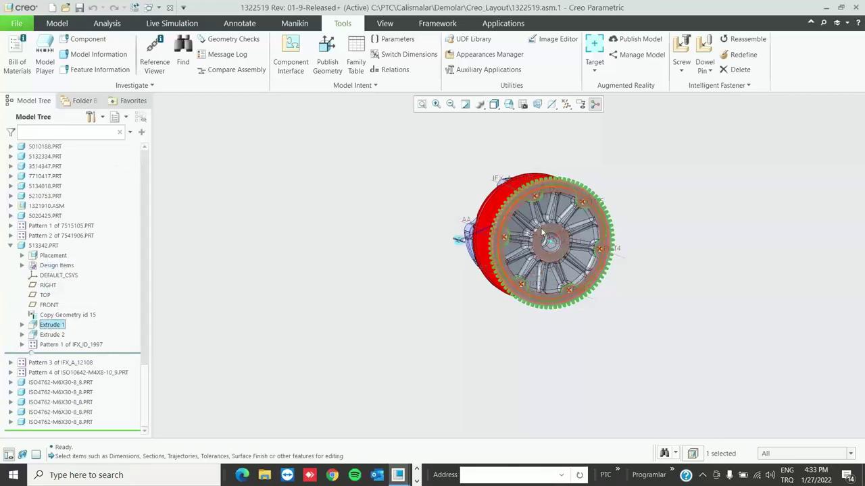
pyautogui.moveTo(470, 200); pyautogui.dragTo(506, 200, button='middle')
pyautogui.scroll(-2, 507, 201)
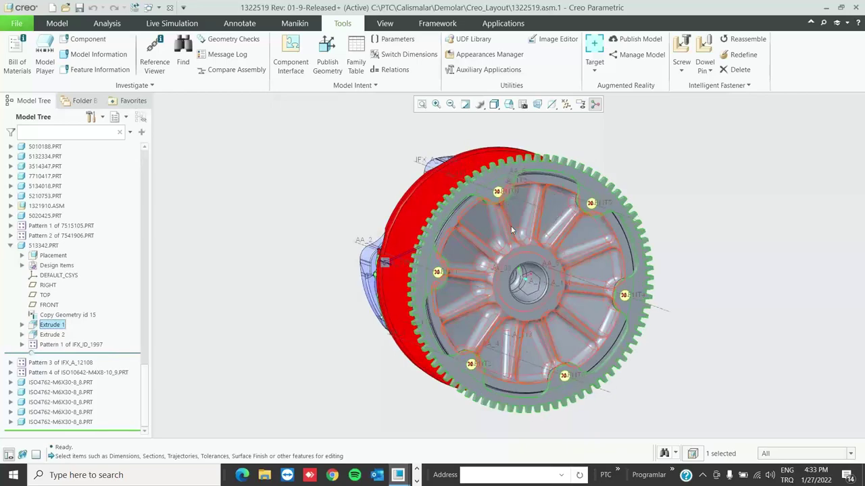
pyautogui.scroll(-2, 513, 243)
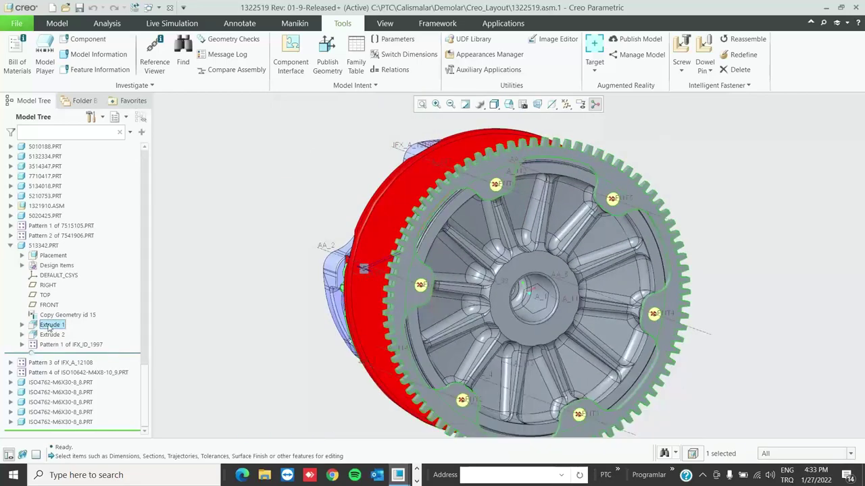
pyautogui.click(58, 264)
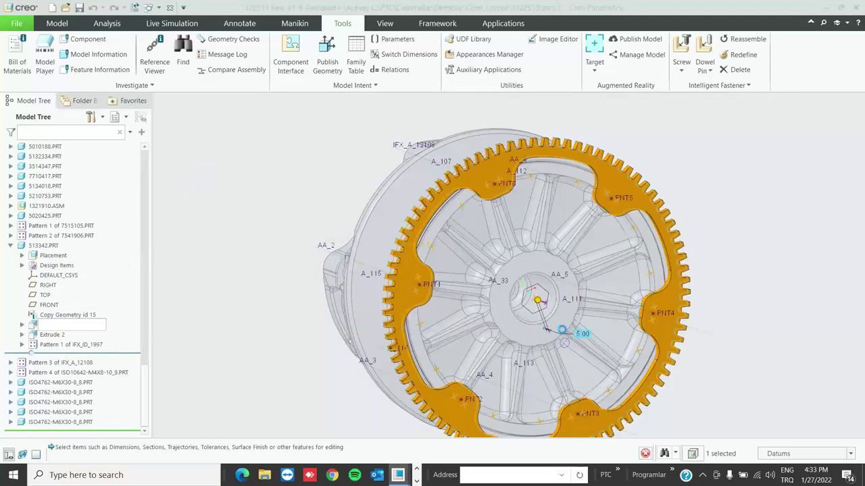
pyautogui.doubleClick(582, 334)
pyautogui.write('8')
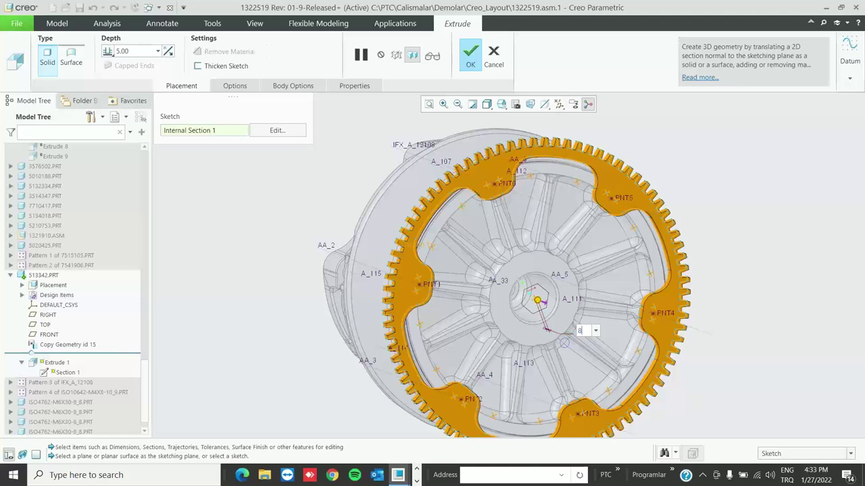
pyautogui.press('Return')
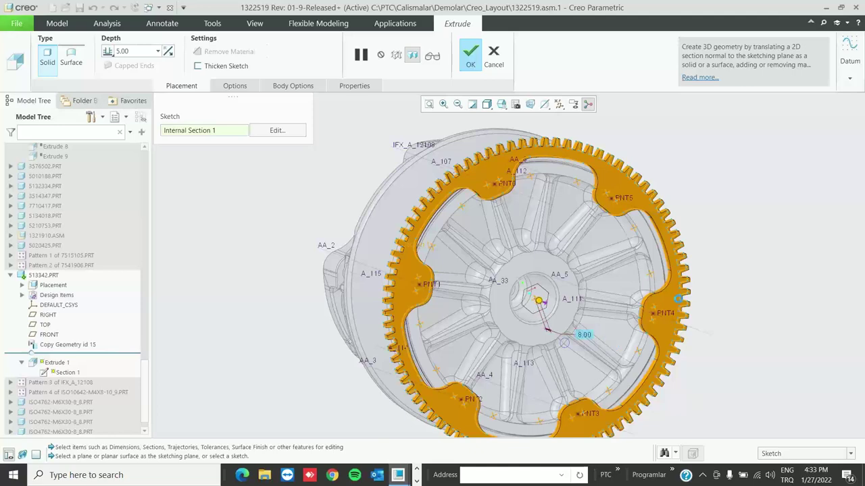
pyautogui.middleClick(711, 287)
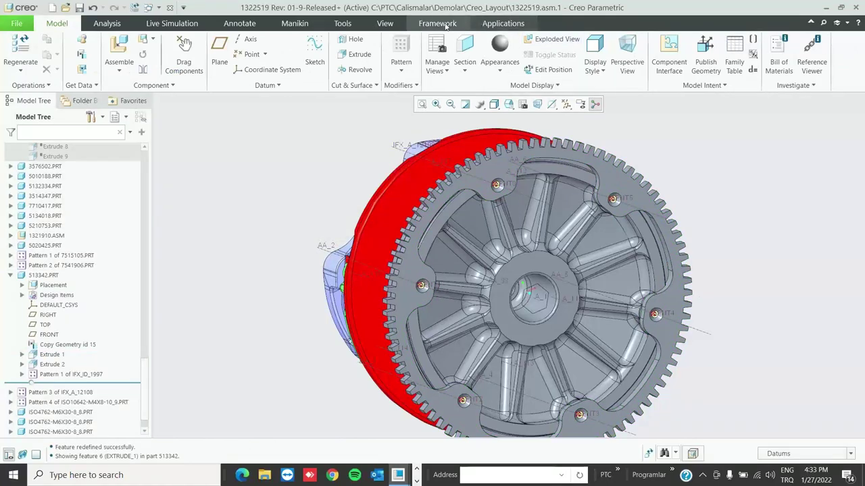
# - Run the screw fastener check on the assembly's fasteners
pyautogui.click(385, 23)
pyautogui.click(342, 23)
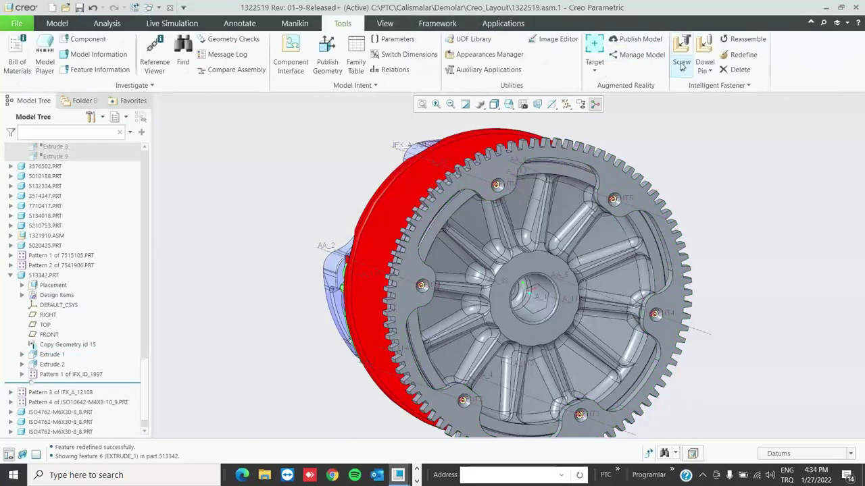
pyautogui.click(717, 85)
pyautogui.click(721, 100)
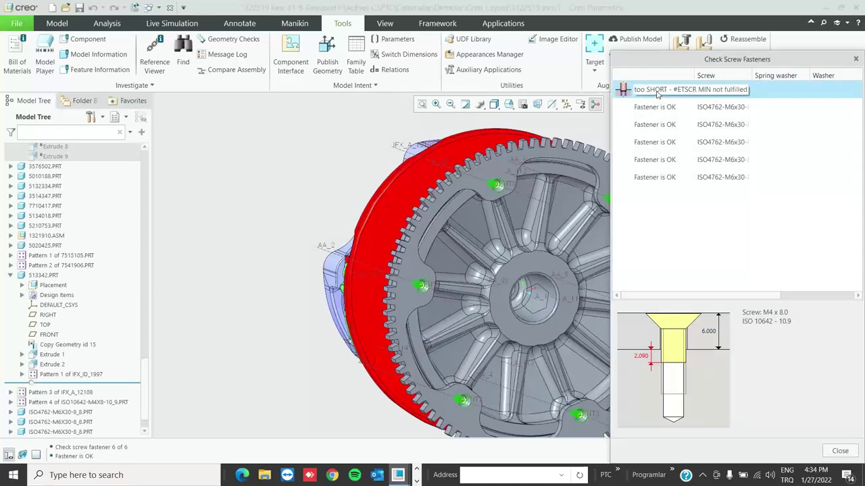
# - Reapply the existing definition of the M4 x 8 ISO 10642 screw fastener to the whole pattern
pyautogui.doubleClick(656, 92)
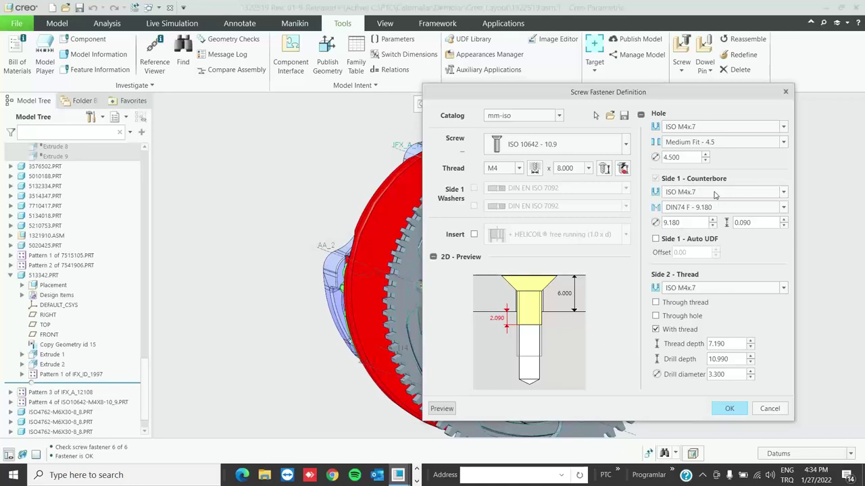
pyautogui.click(730, 409)
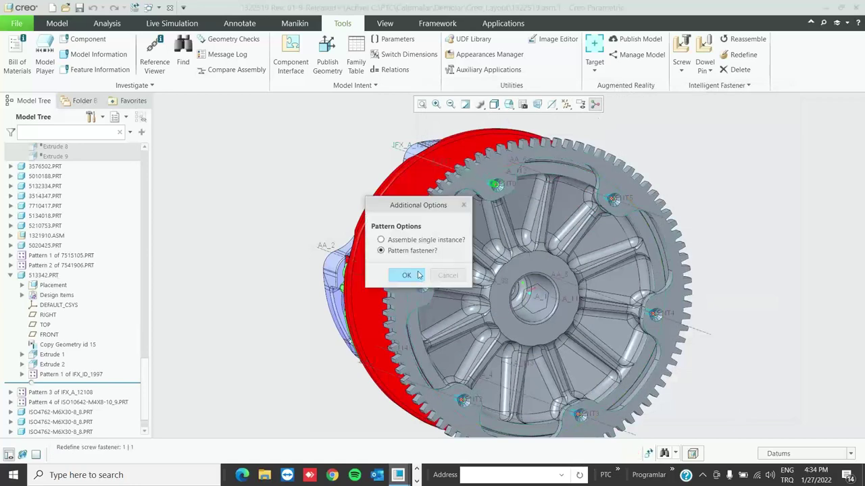
pyautogui.click(395, 276)
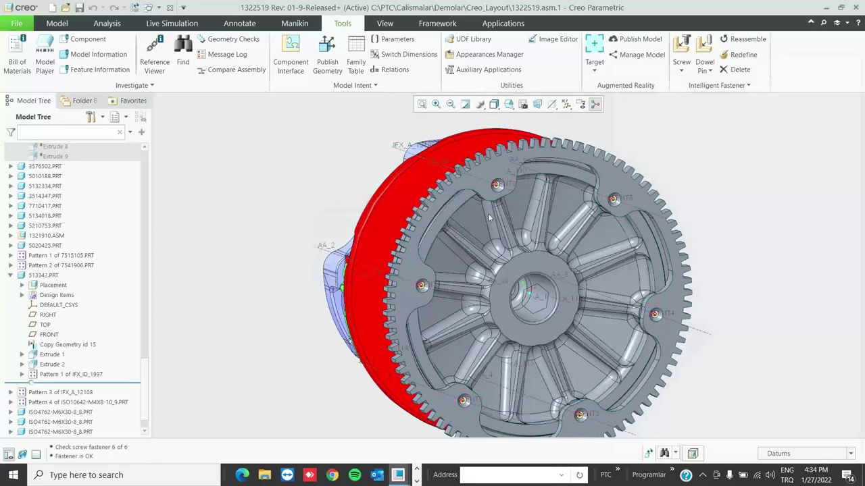
# - Redefine the gear ring's ISO 10642 M4 fastener with a screw length of 10 and reassemble it as a pattern
pyautogui.doubleClick(676, 89)
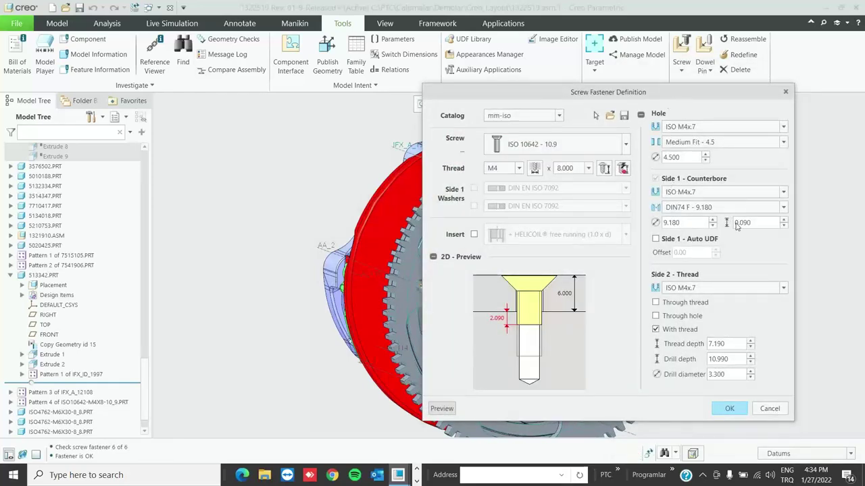
pyautogui.click(715, 207)
pyautogui.click(716, 207)
pyautogui.click(604, 169)
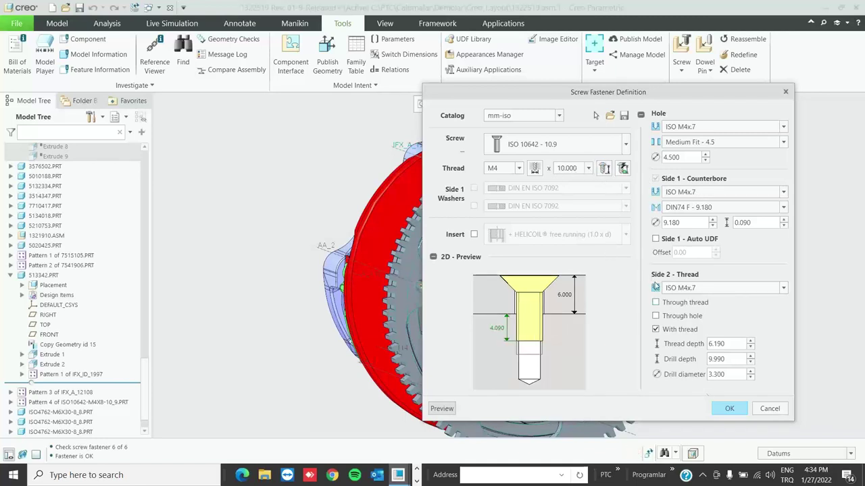
pyautogui.click(727, 405)
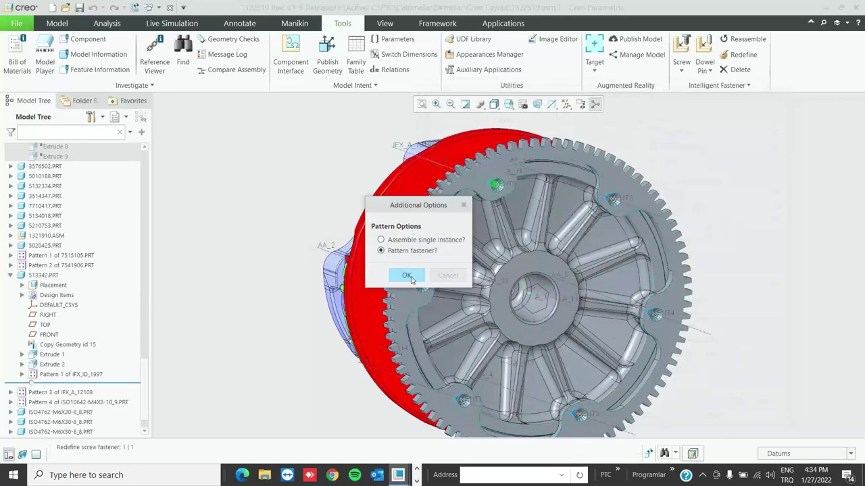
pyautogui.click(409, 276)
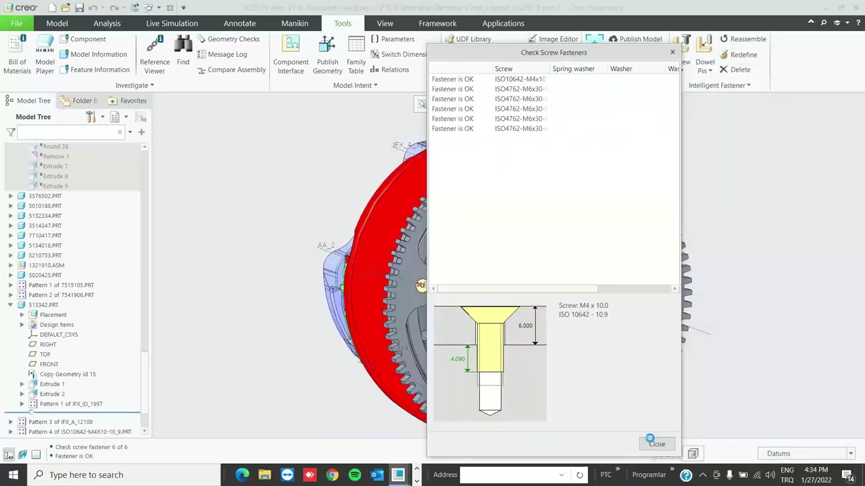
pyautogui.click(654, 443)
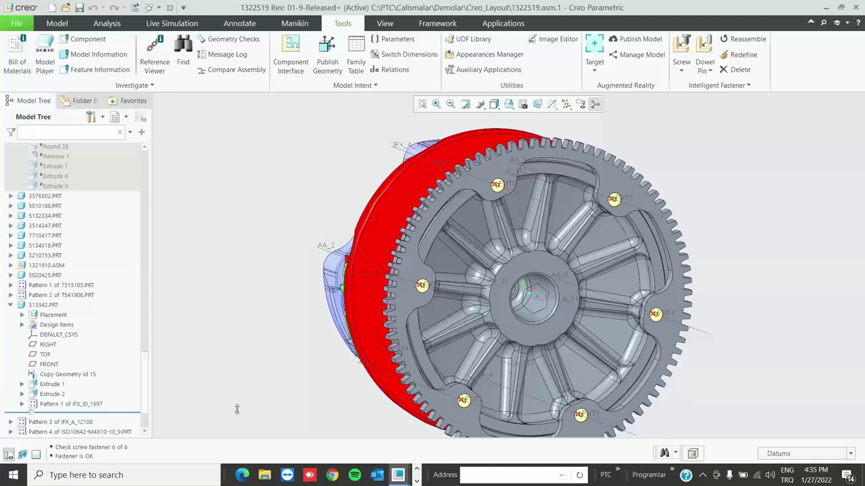
# - Switch to the PowerPoint slide show of Creo_Layout_Webinar.pptx
pyautogui.click(416, 476)
pyautogui.click(416, 481)
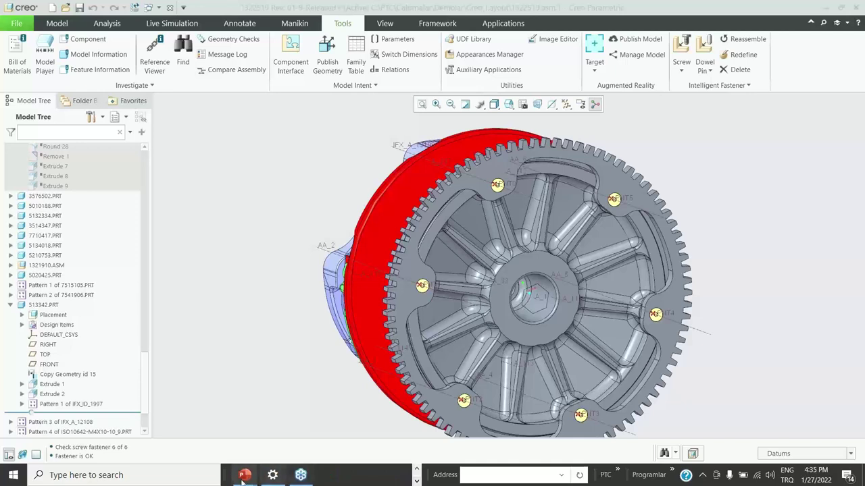
pyautogui.moveTo(244, 475)
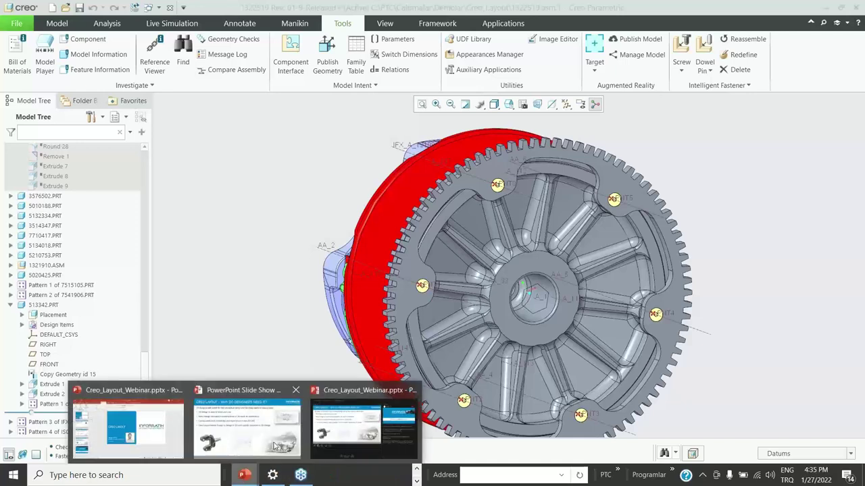
pyautogui.click(311, 432)
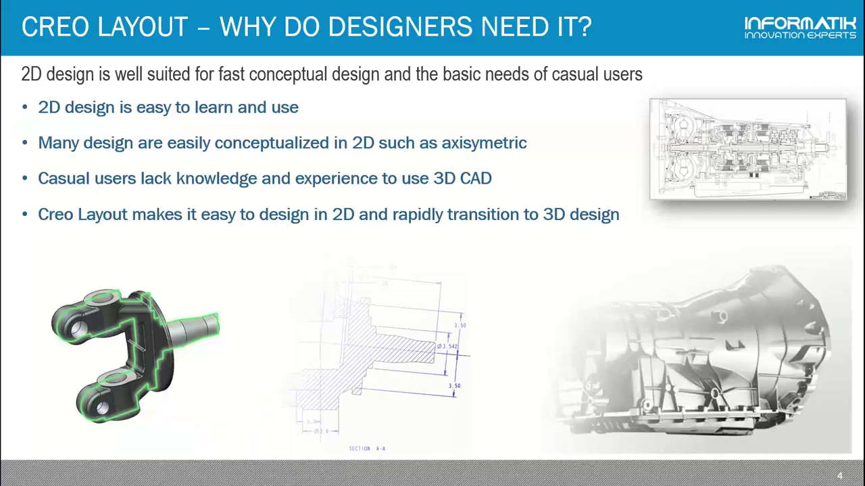